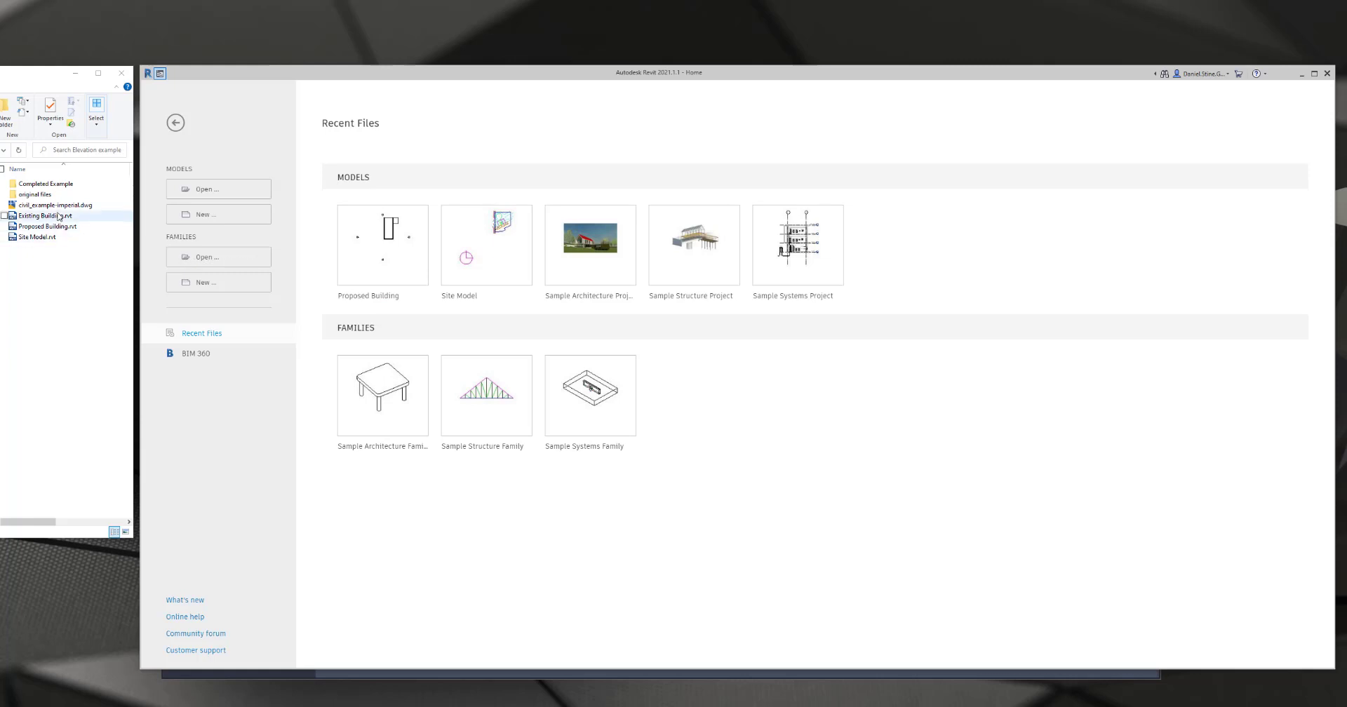
- Open civil_example-imperial.dwg in AutoCAD and check the elevation of the contour crossing the street end of the green building outline
{"action": "double_click", "coordinate": [63, 205]}
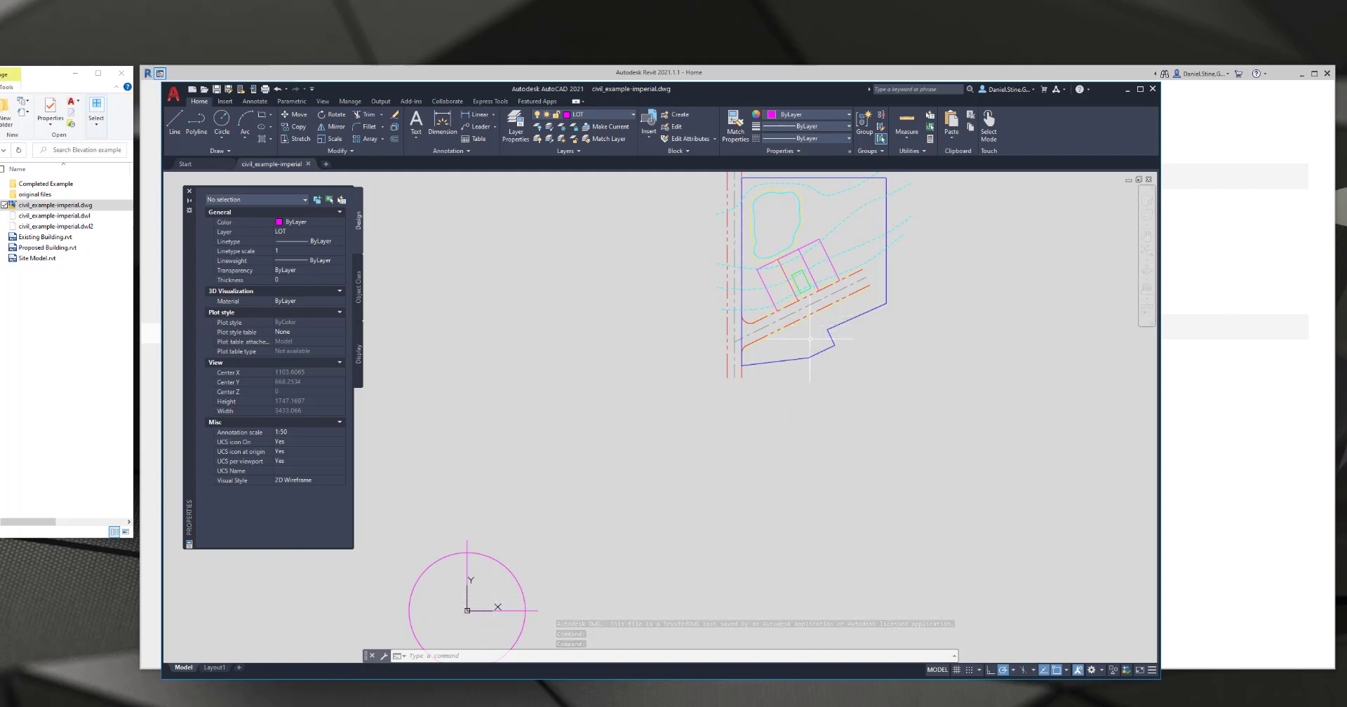
{"action": "scroll", "coordinate": [830, 273], "scroll_direction": "up", "scroll_amount": 6}
{"action": "scroll", "coordinate": [831, 273], "scroll_direction": "up", "scroll_amount": 4}
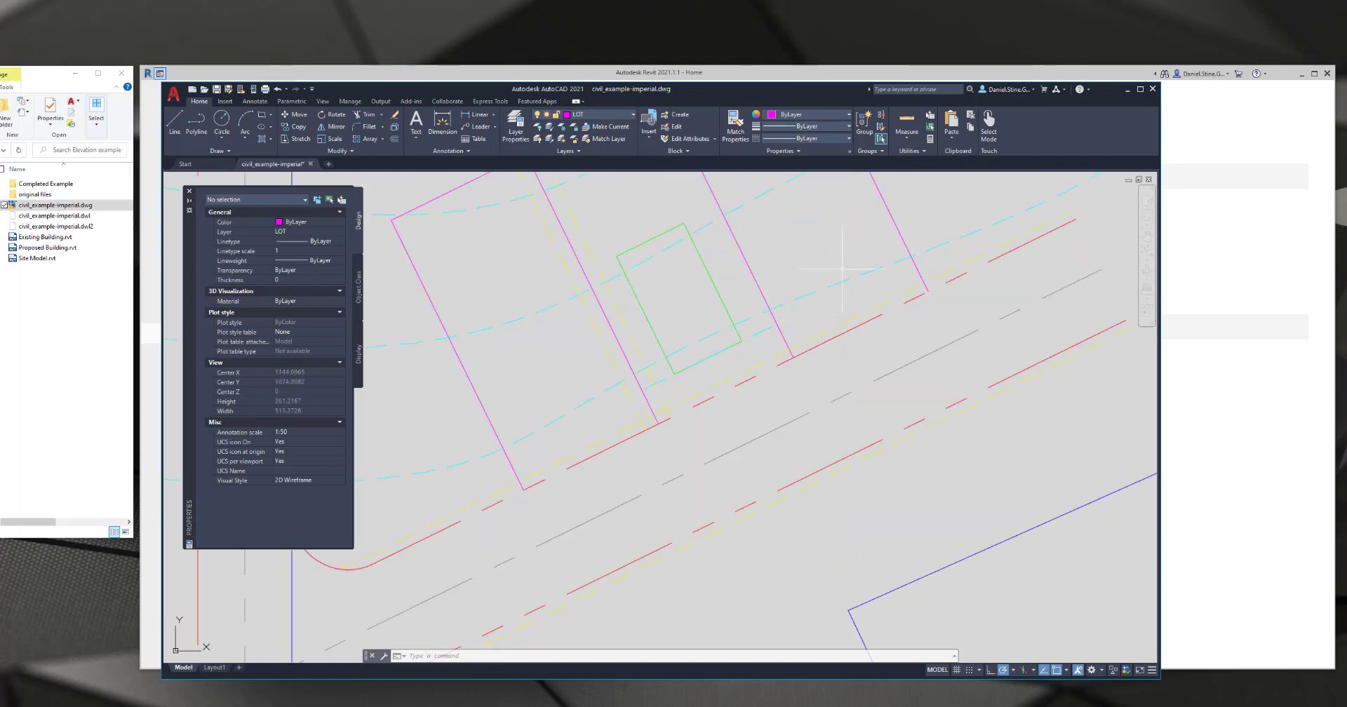
{"action": "left_click", "coordinate": [840, 408]}
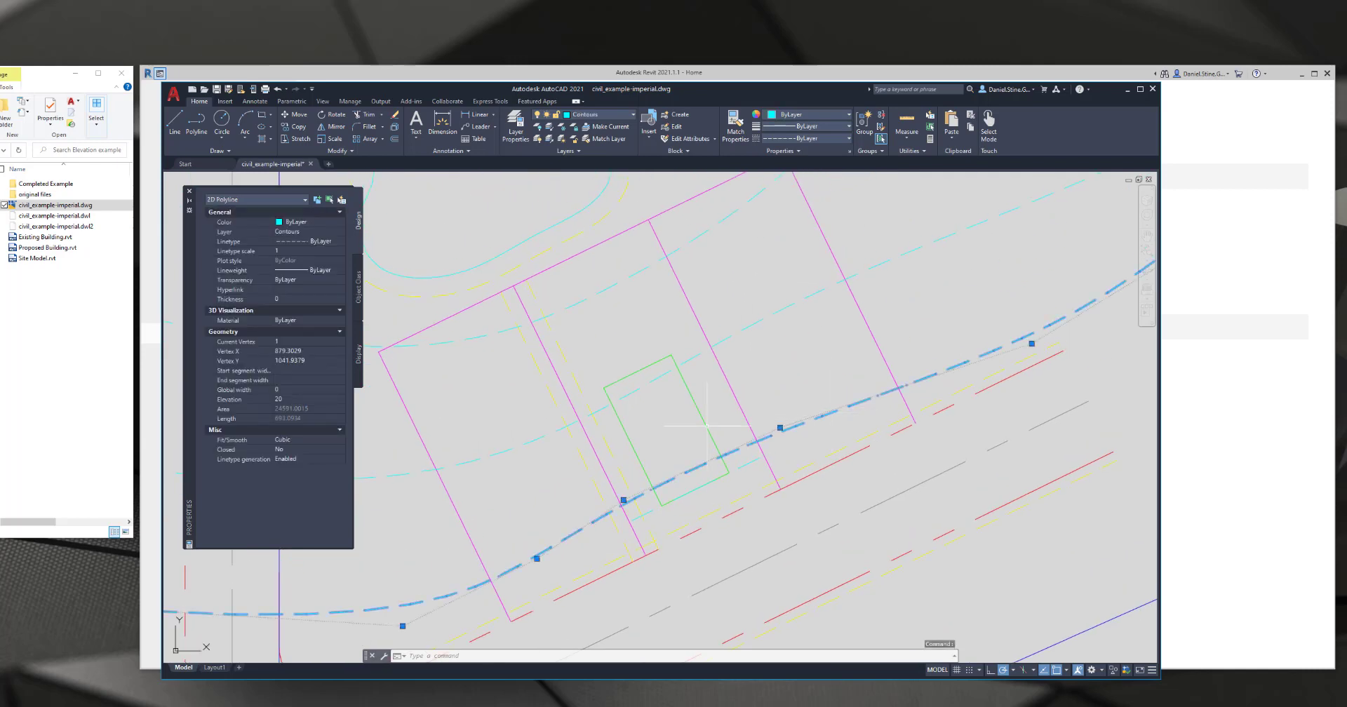
{"action": "key", "text": "Escape"}
{"action": "key", "text": "Escape"}
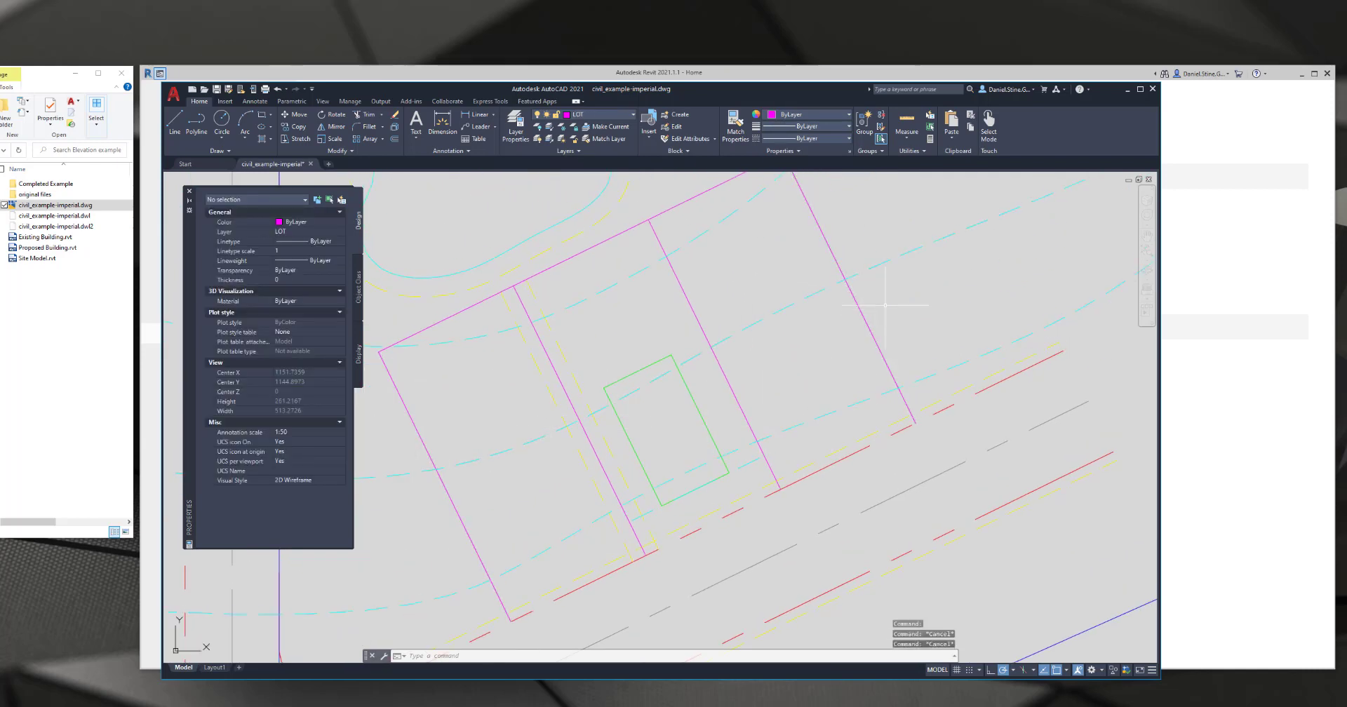
- Check the elevation of the contour crossing the green outline's far end, and orbit the site to compare contour heights from the side
{"action": "left_click", "coordinate": [813, 298]}
{"action": "left_click", "coordinate": [808, 297]}
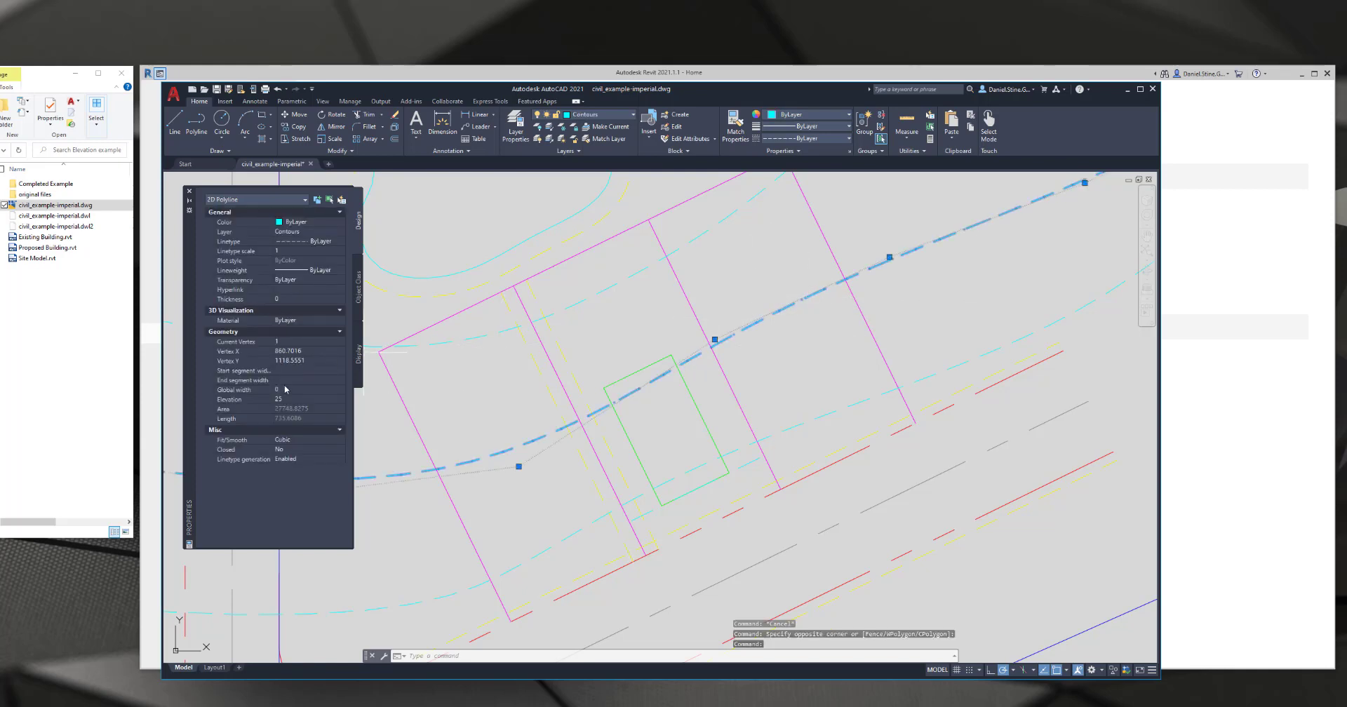
{"action": "key", "text": "Escape"}
{"action": "key", "text": "Escape"}
{"action": "scroll", "coordinate": [746, 374], "scroll_direction": "down", "scroll_amount": 7}
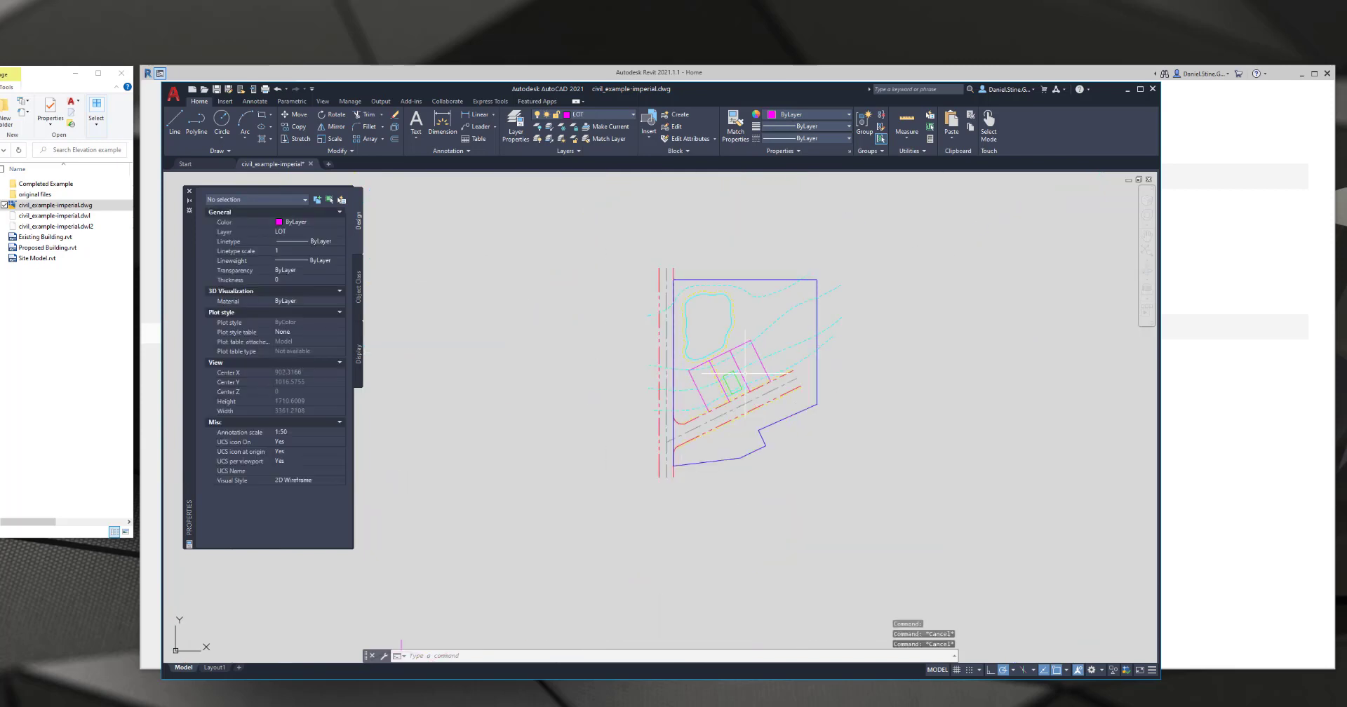
{"action": "mouse_move", "coordinate": [745, 374]}
{"action": "middle_mouse_down", "text": "shift"}
{"action": "mouse_move", "coordinate": [776, 286]}
{"action": "mouse_move", "coordinate": [758, 424]}
{"action": "mouse_move", "coordinate": [730, 383]}
{"action": "mouse_move", "coordinate": [743, 385]}
{"action": "middle_mouse_up", "text": "shift"}
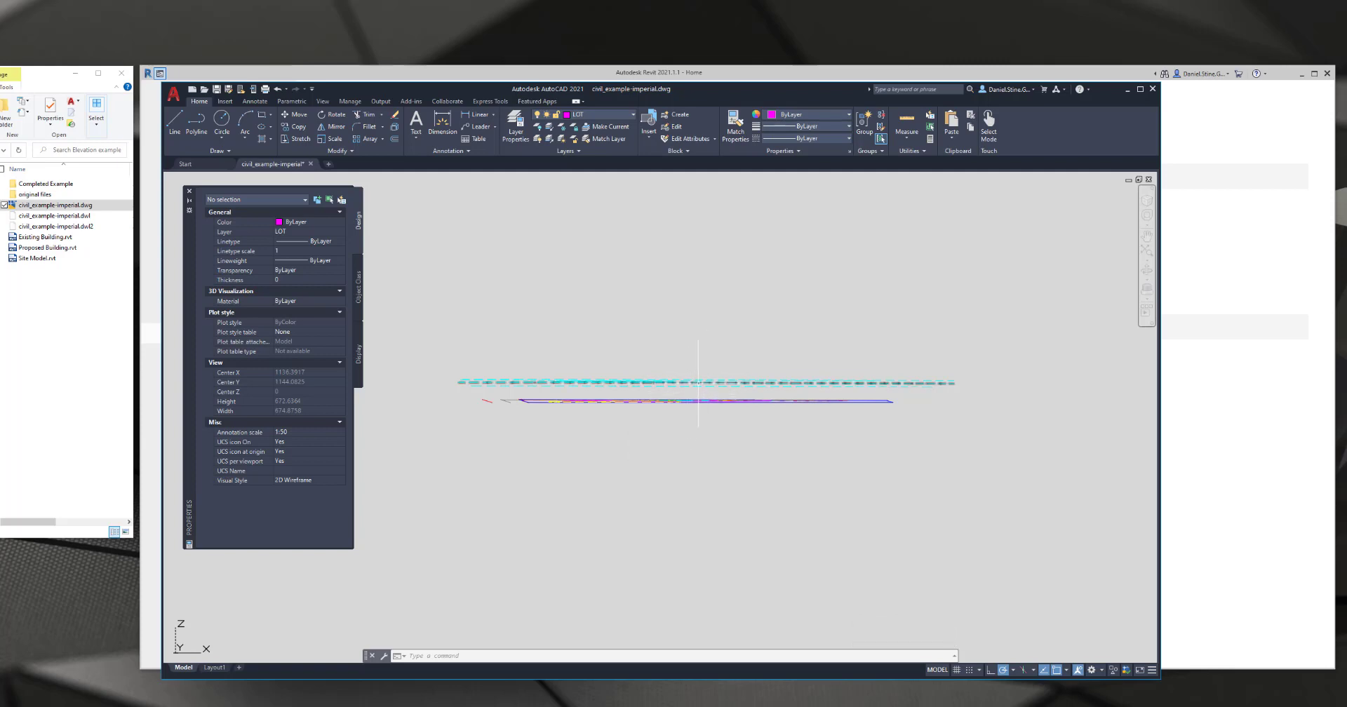
{"action": "middle_click_drag", "start_coordinate": [719, 383], "coordinate": [727, 449], "text": "shift"}
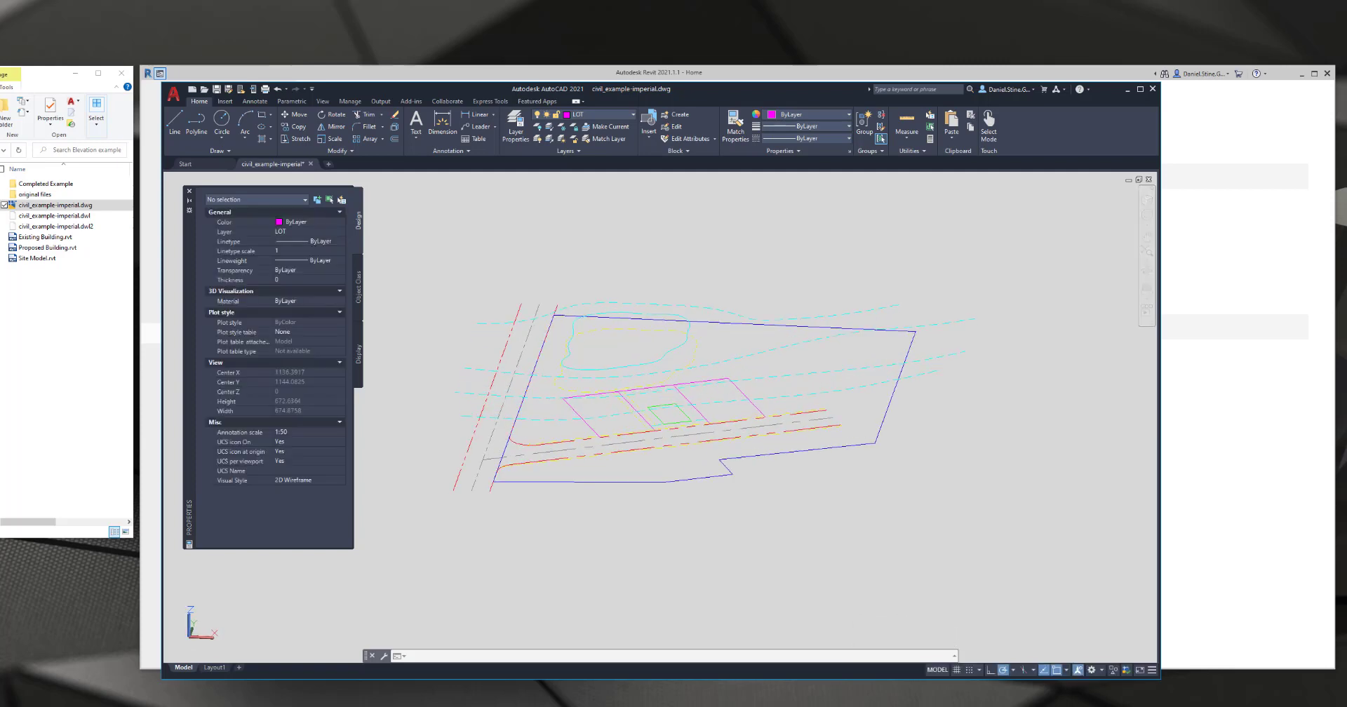
- Switch to Revit, open the recent Site Model project, and open its South elevation from the Site plan
{"action": "left_click", "coordinate": [1127, 89]}
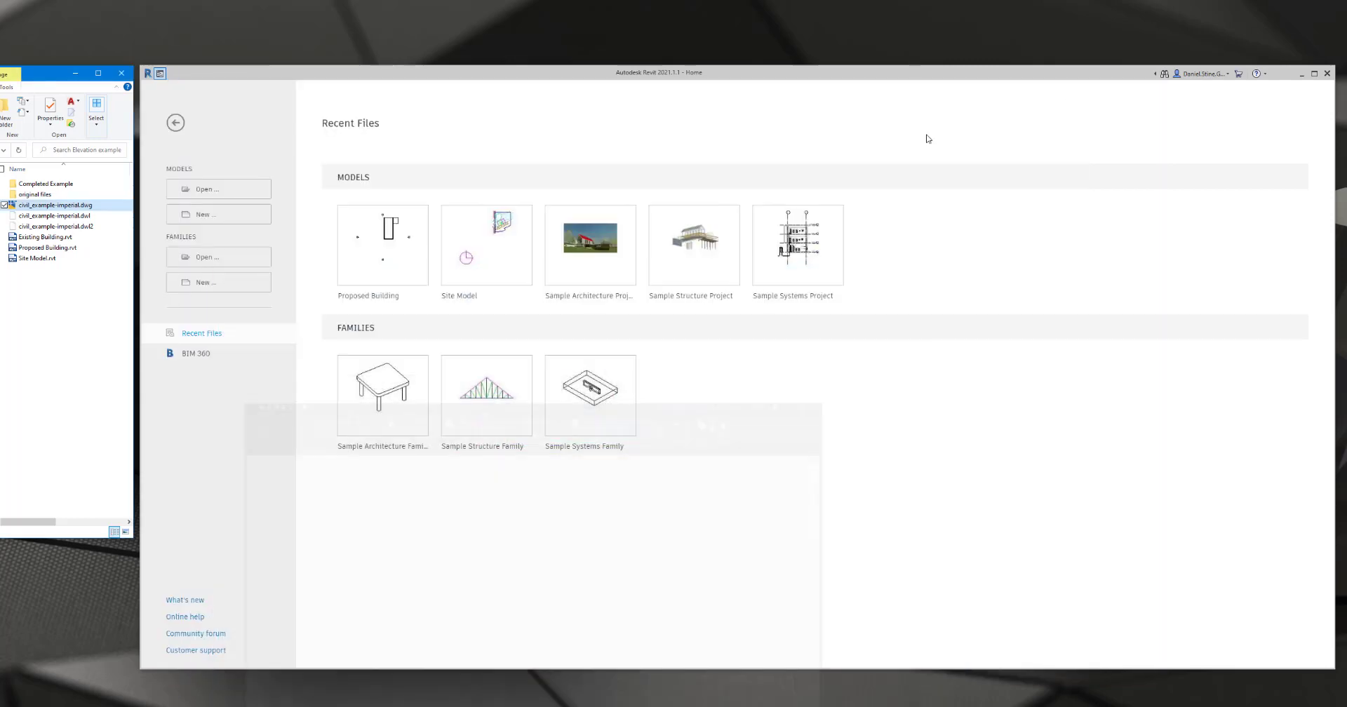
{"action": "left_click", "coordinate": [466, 294]}
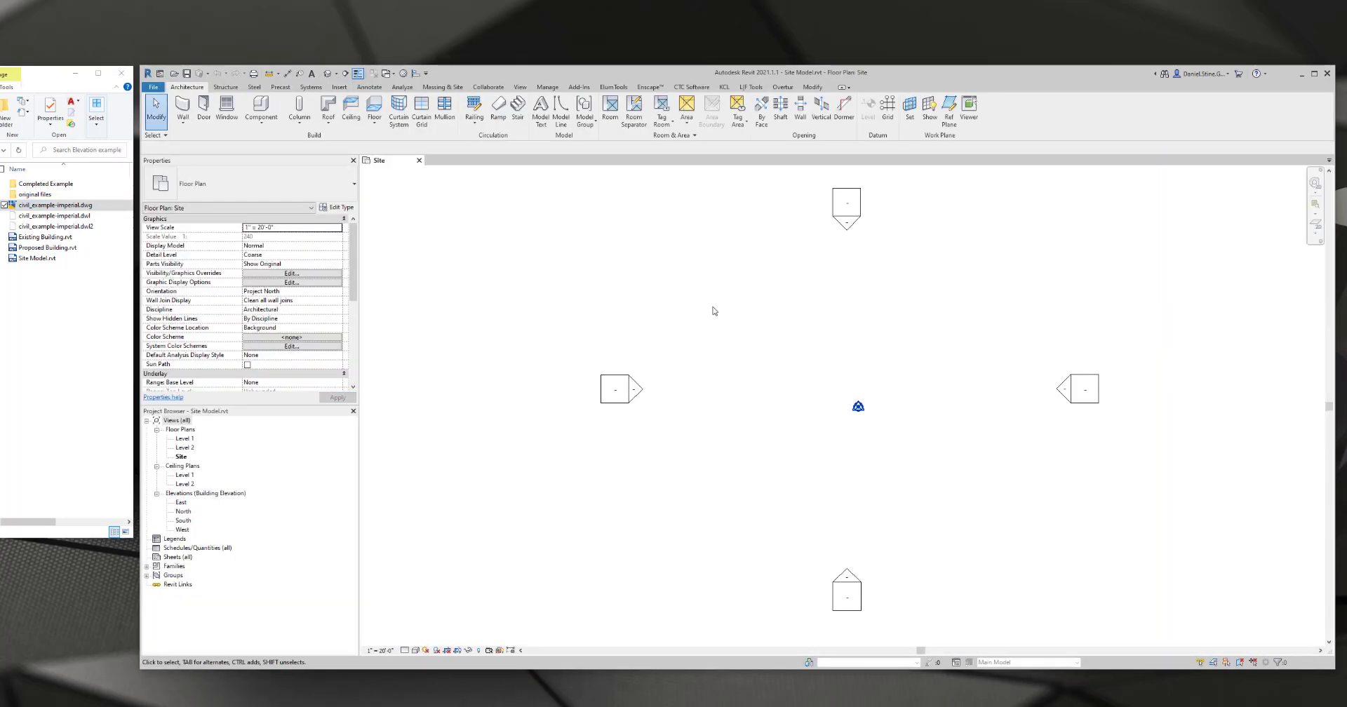
{"action": "scroll", "coordinate": [714, 311], "scroll_direction": "down", "scroll_amount": 2}
{"action": "middle_click_drag", "start_coordinate": [803, 295], "coordinate": [758, 321]}
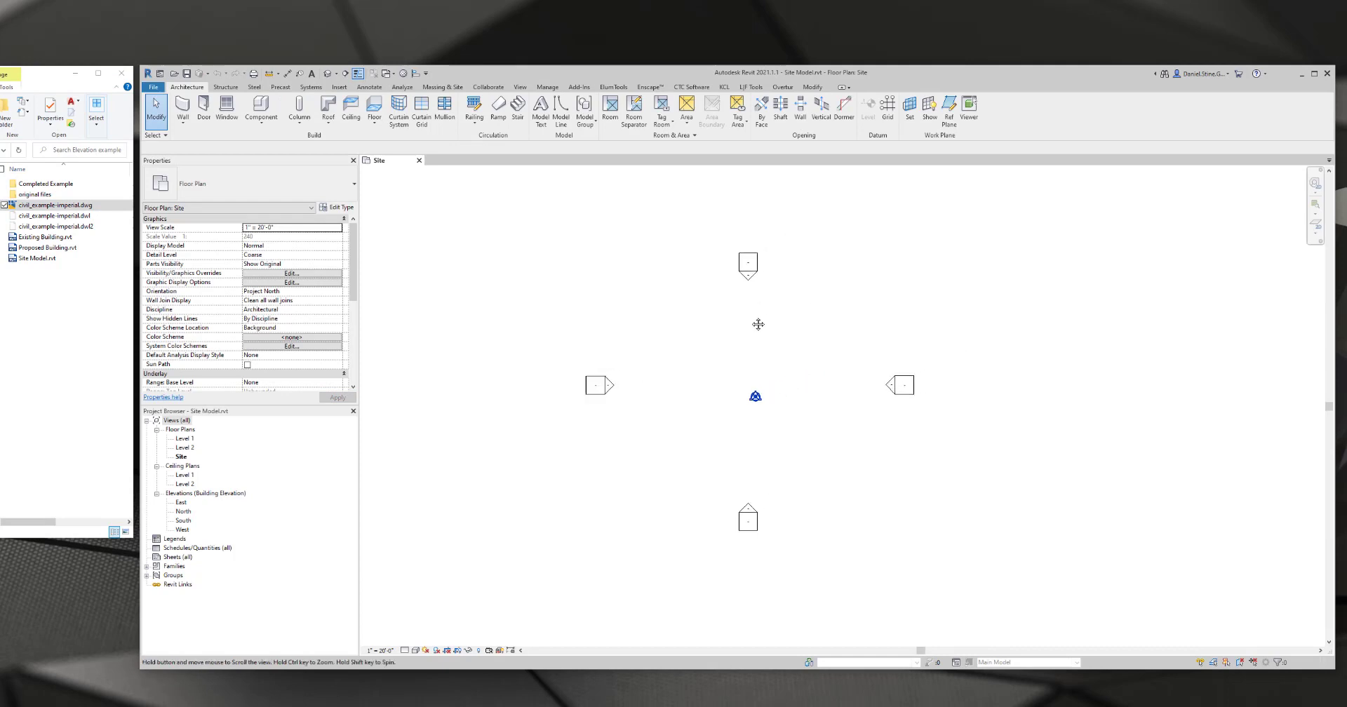
{"action": "double_click", "coordinate": [749, 506]}
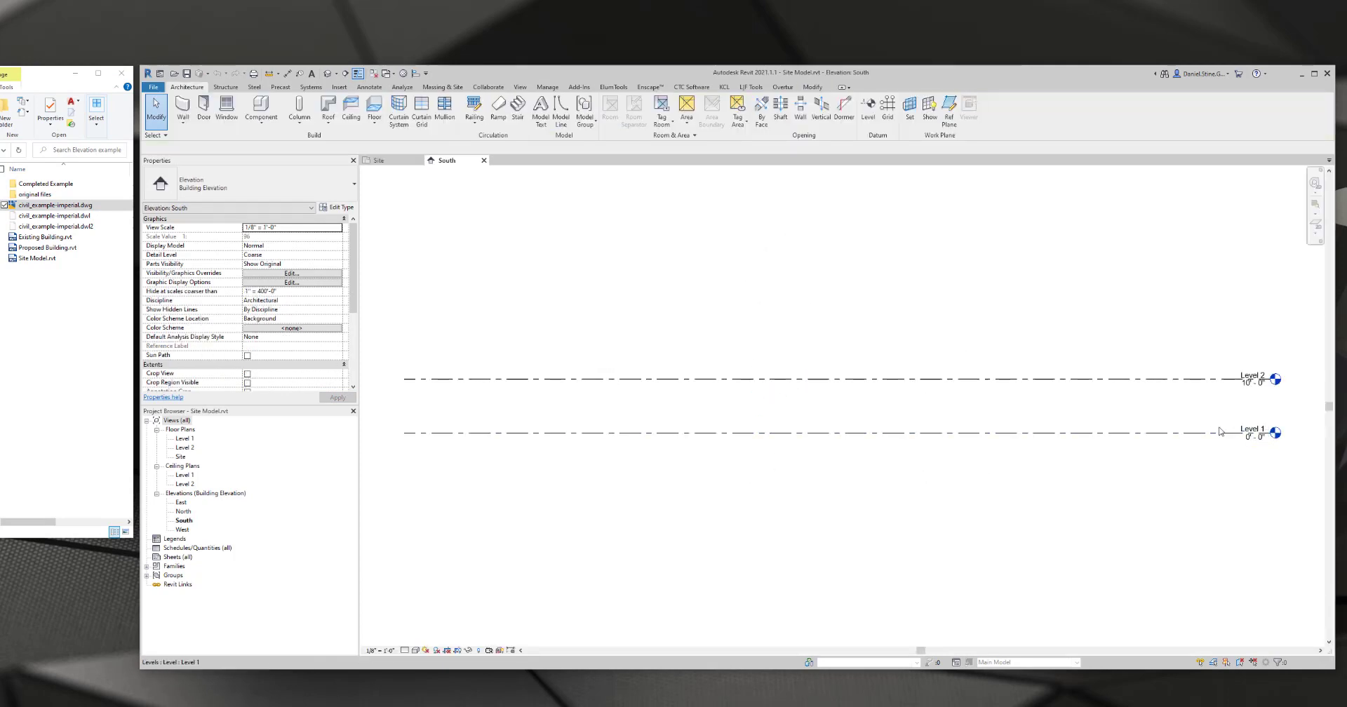
{"action": "left_click", "coordinate": [1257, 436]}
{"action": "left_click_drag", "start_coordinate": [1257, 435], "coordinate": [1255, 433]}
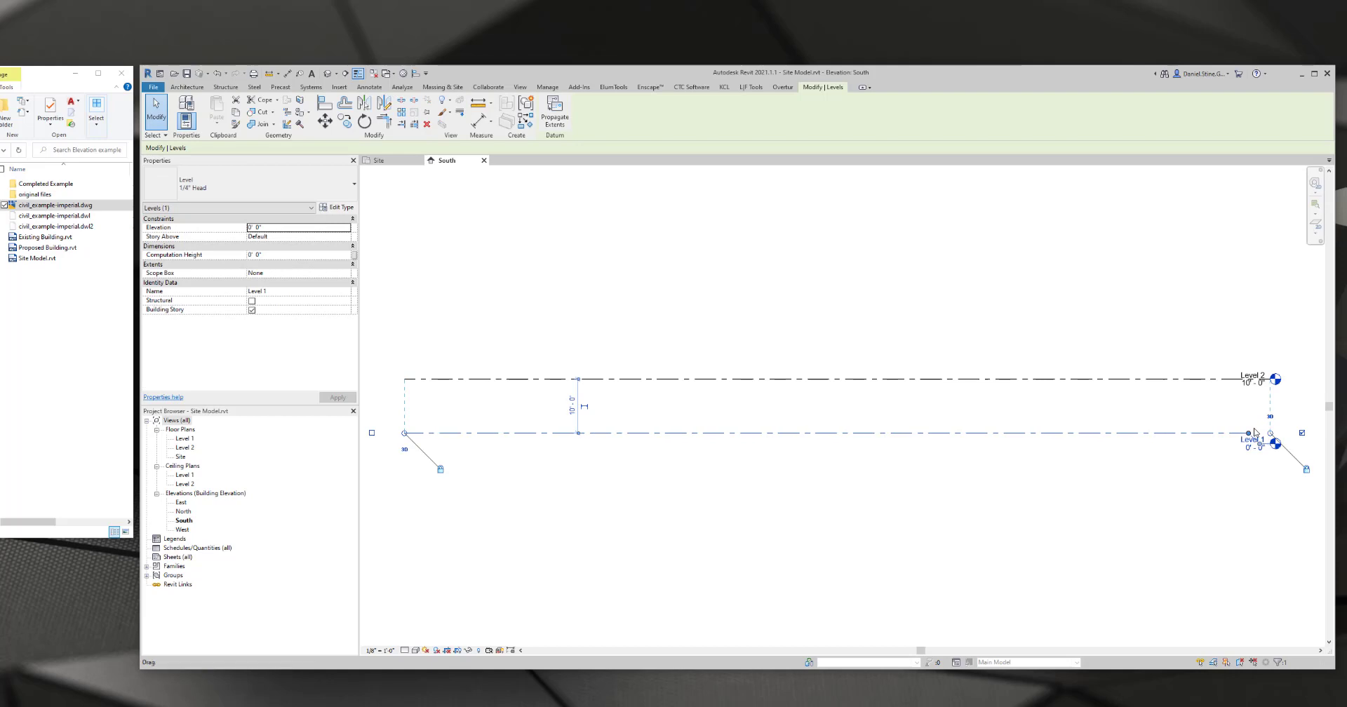
{"action": "key", "text": "ctrl+z"}
- Rename Level 1 as Sea Level and rename its corresponding views to match
{"action": "scroll", "coordinate": [1255, 433], "scroll_direction": "up", "scroll_amount": 2}
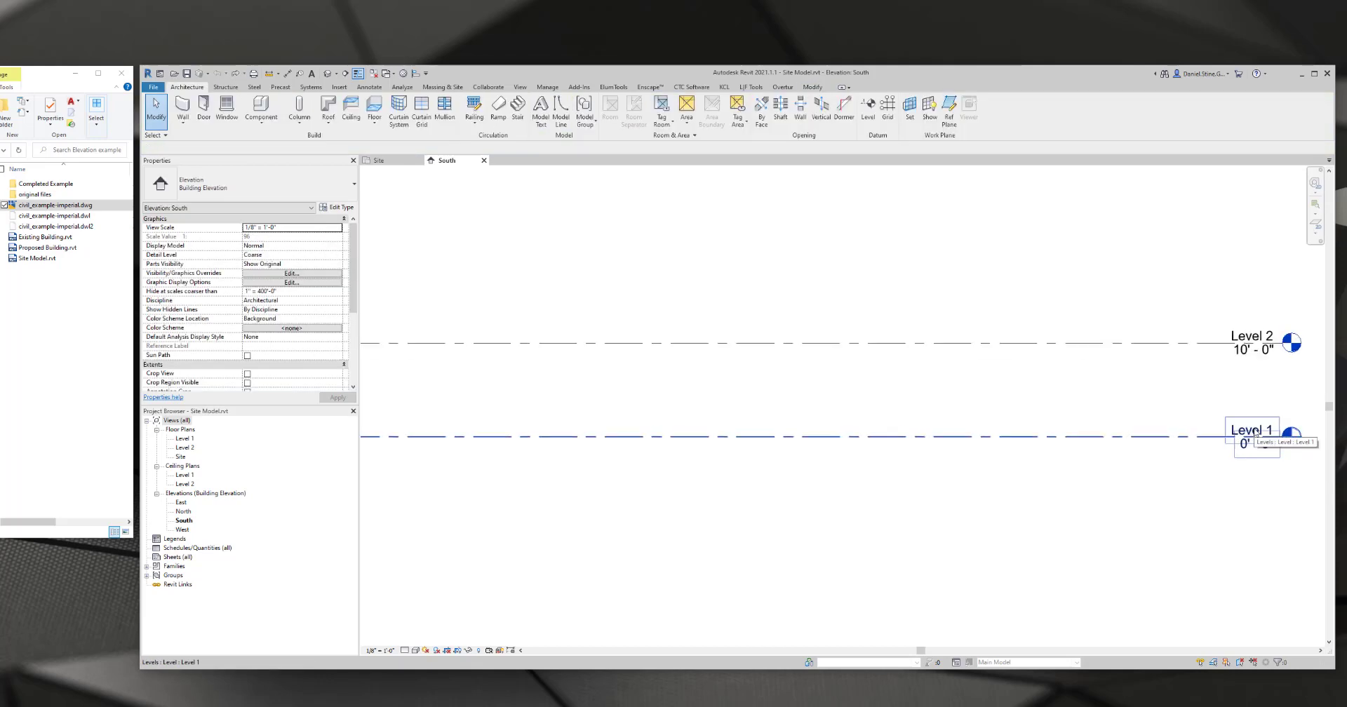
{"action": "left_click", "coordinate": [1255, 433]}
{"action": "left_click", "coordinate": [1256, 433]}
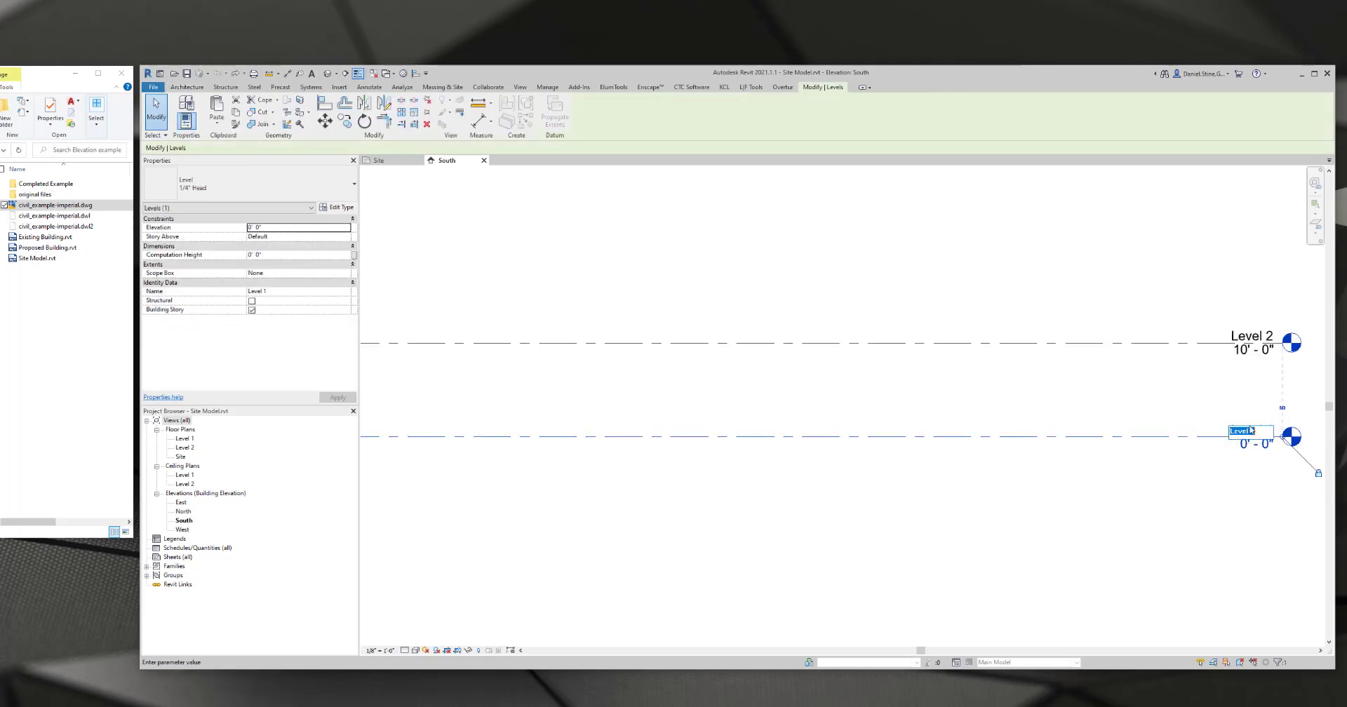
{"action": "type", "text": "Sea"}
{"action": "key", "text": "Return"}
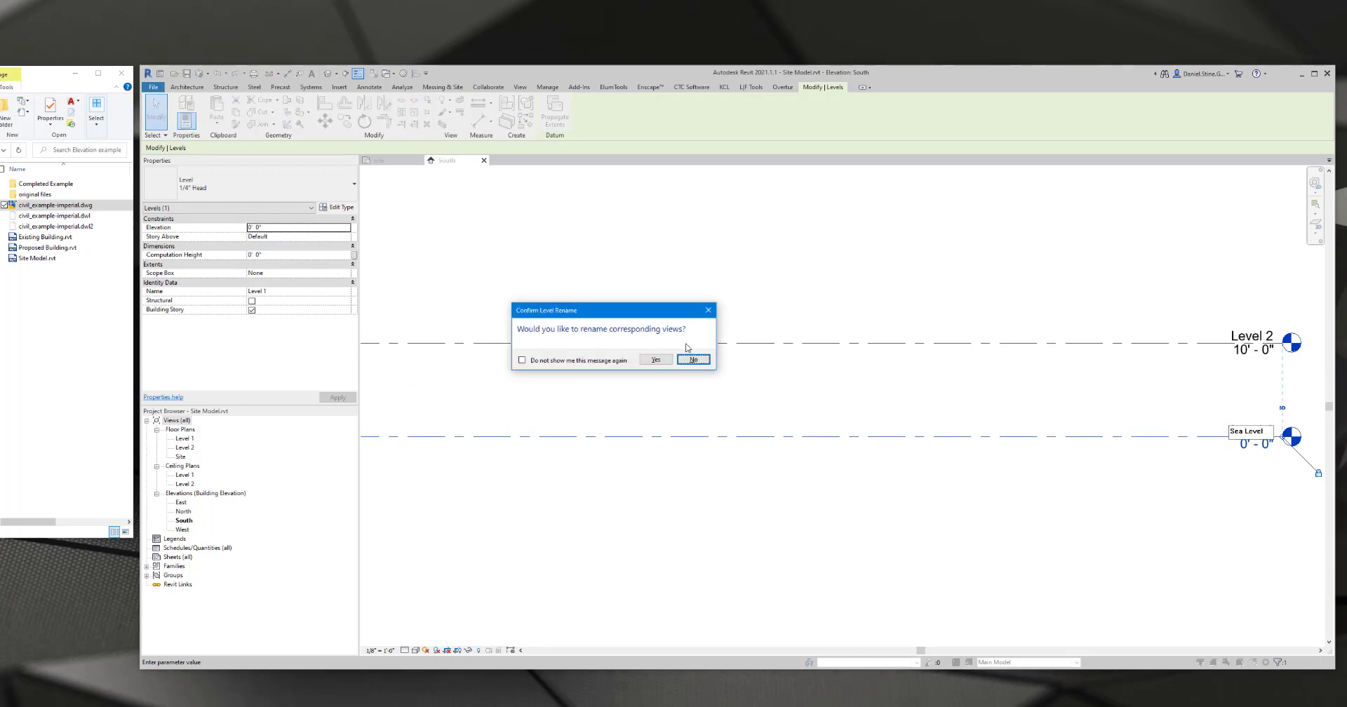
{"action": "left_click", "coordinate": [653, 360]}
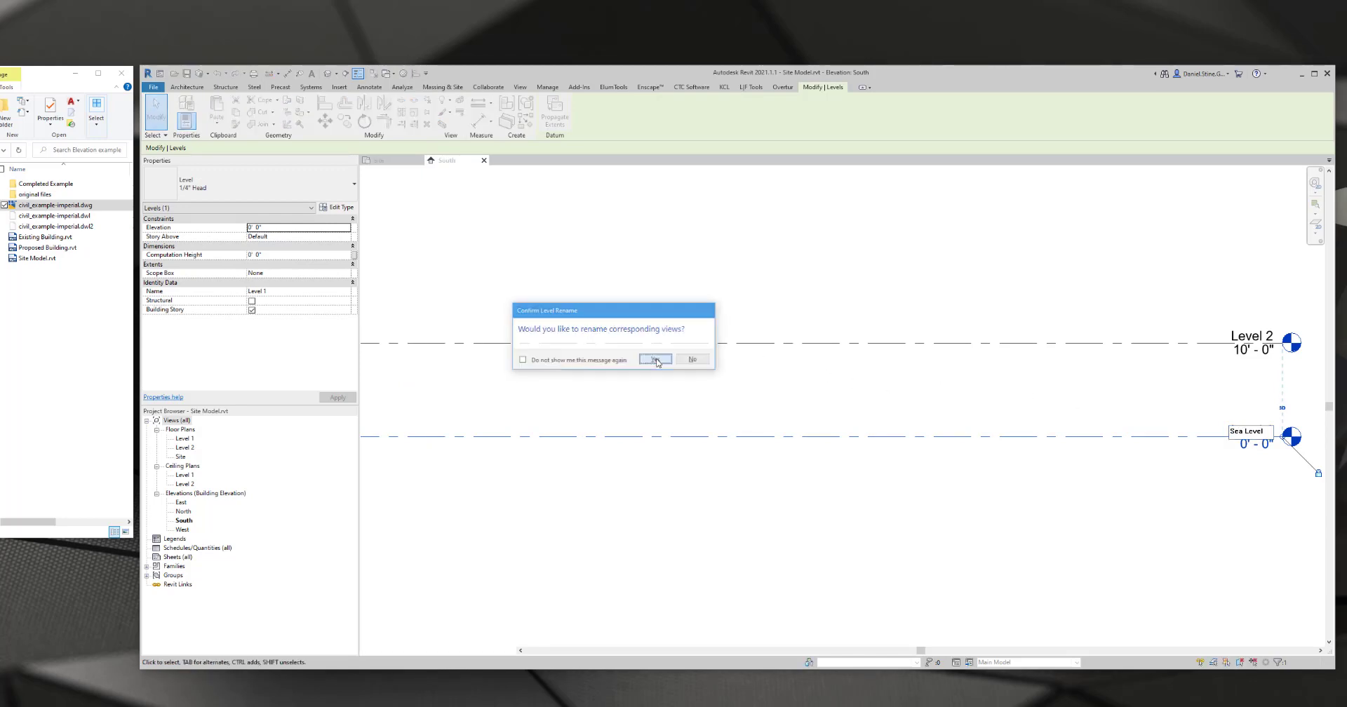
- Rename Level 2 as Level 1, including its corresponding views
{"action": "left_click", "coordinate": [1245, 343]}
{"action": "left_click", "coordinate": [1246, 338]}
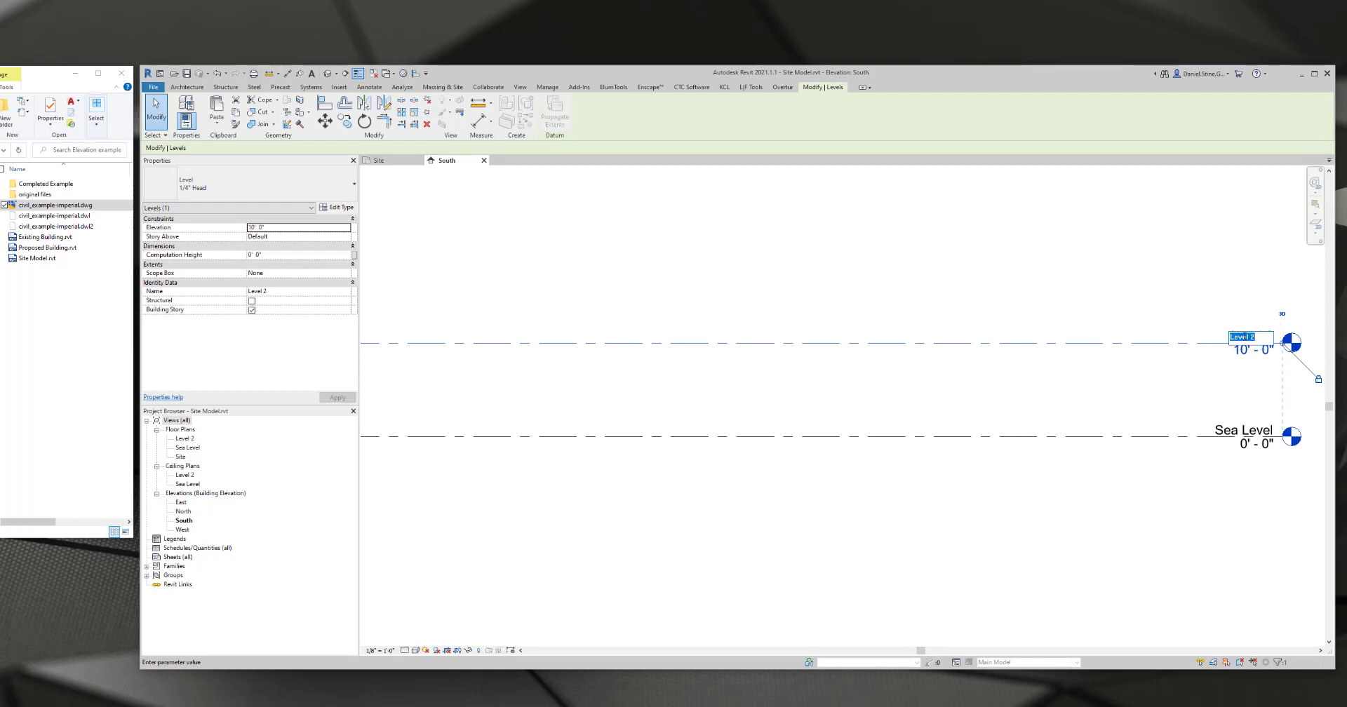
{"action": "type", "text": "L"}
{"action": "key", "text": "Return"}
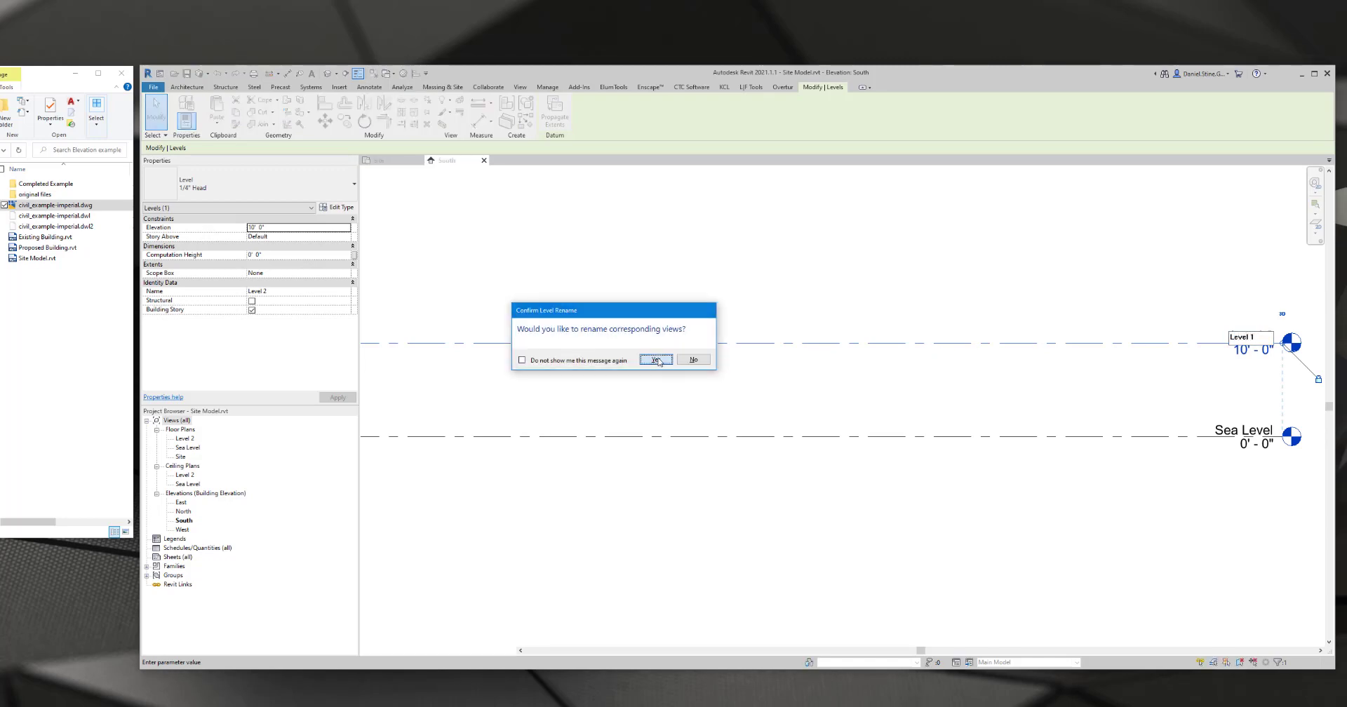
{"action": "left_click", "coordinate": [656, 360]}
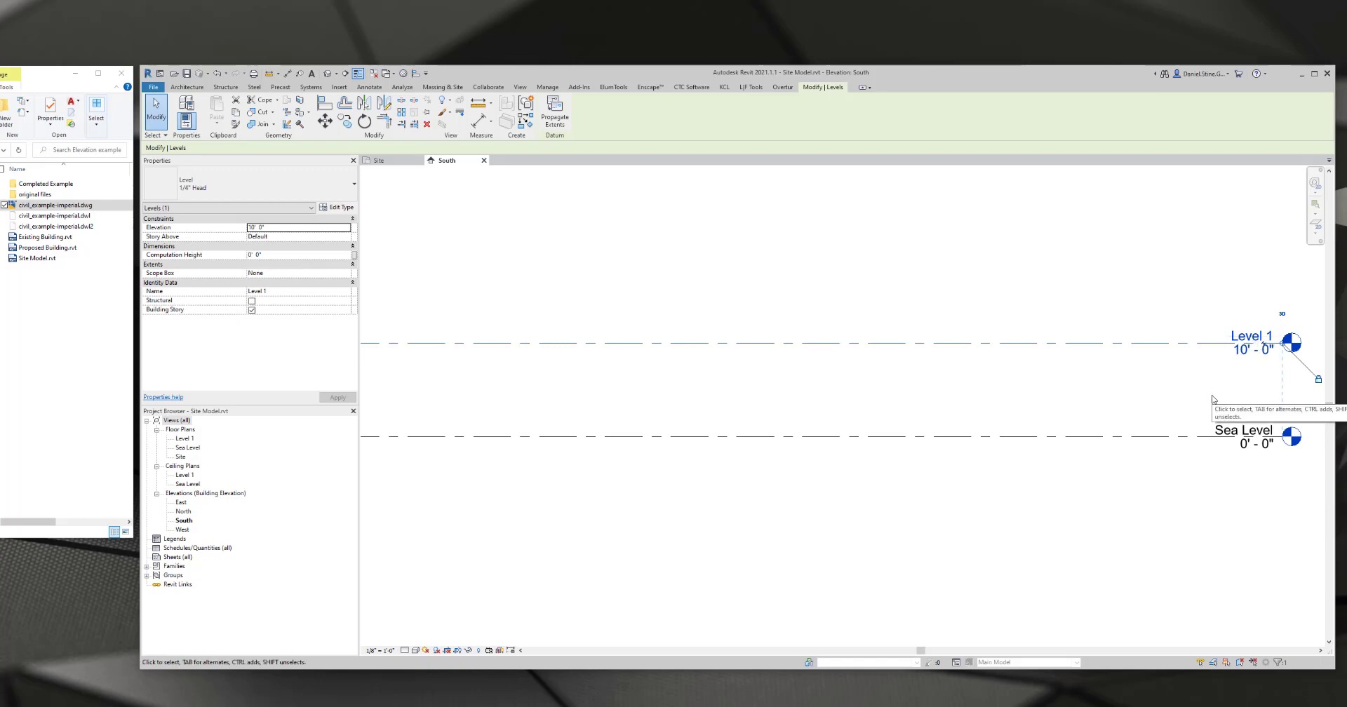
- Set the elevation of Level 1 to 22' and close the South elevation view
{"action": "left_click", "coordinate": [1245, 349]}
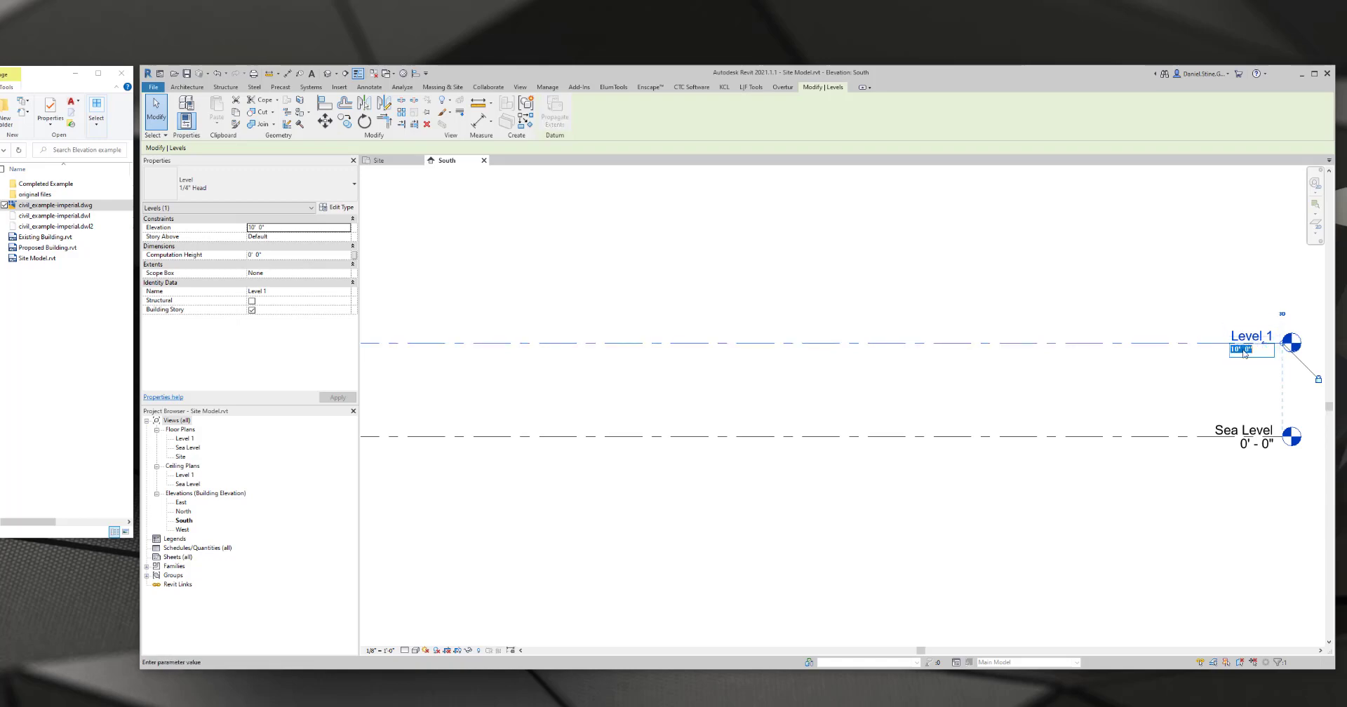
{"action": "type", "text": "221"}
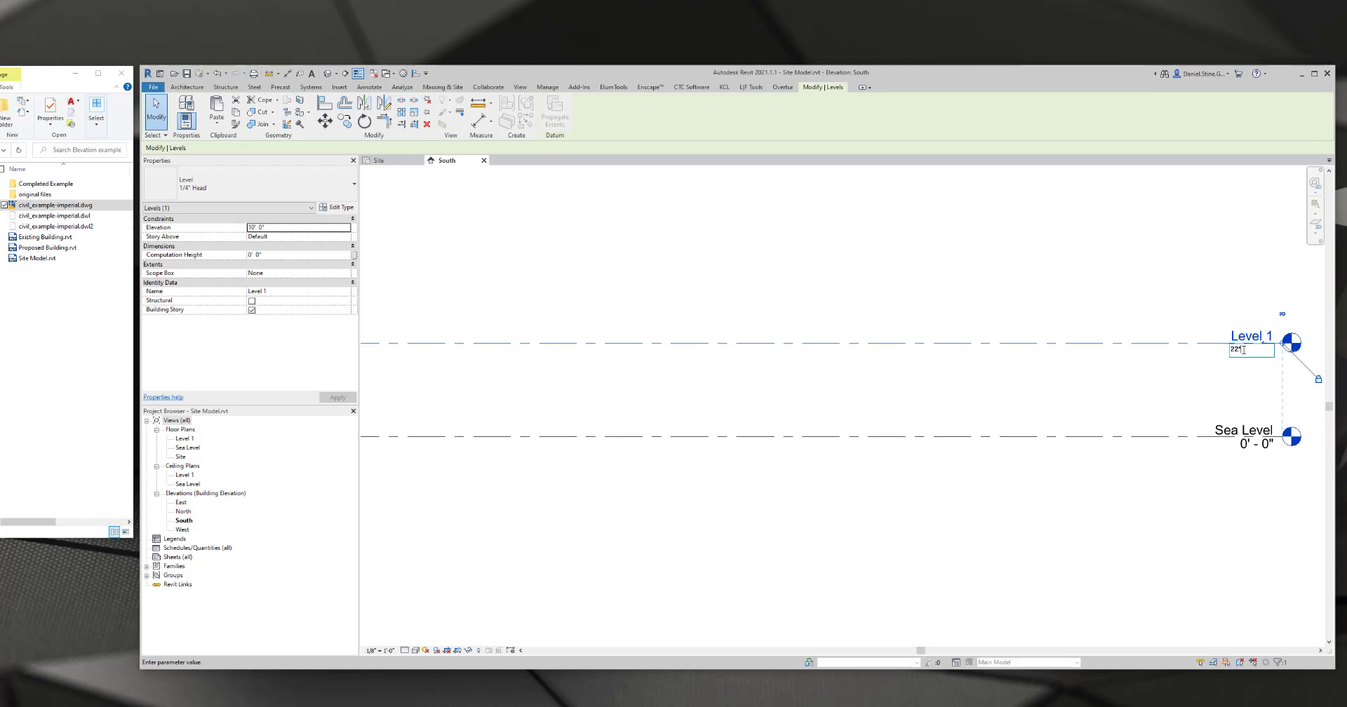
{"action": "type", "text": "2"}
{"action": "key", "text": "Return"}
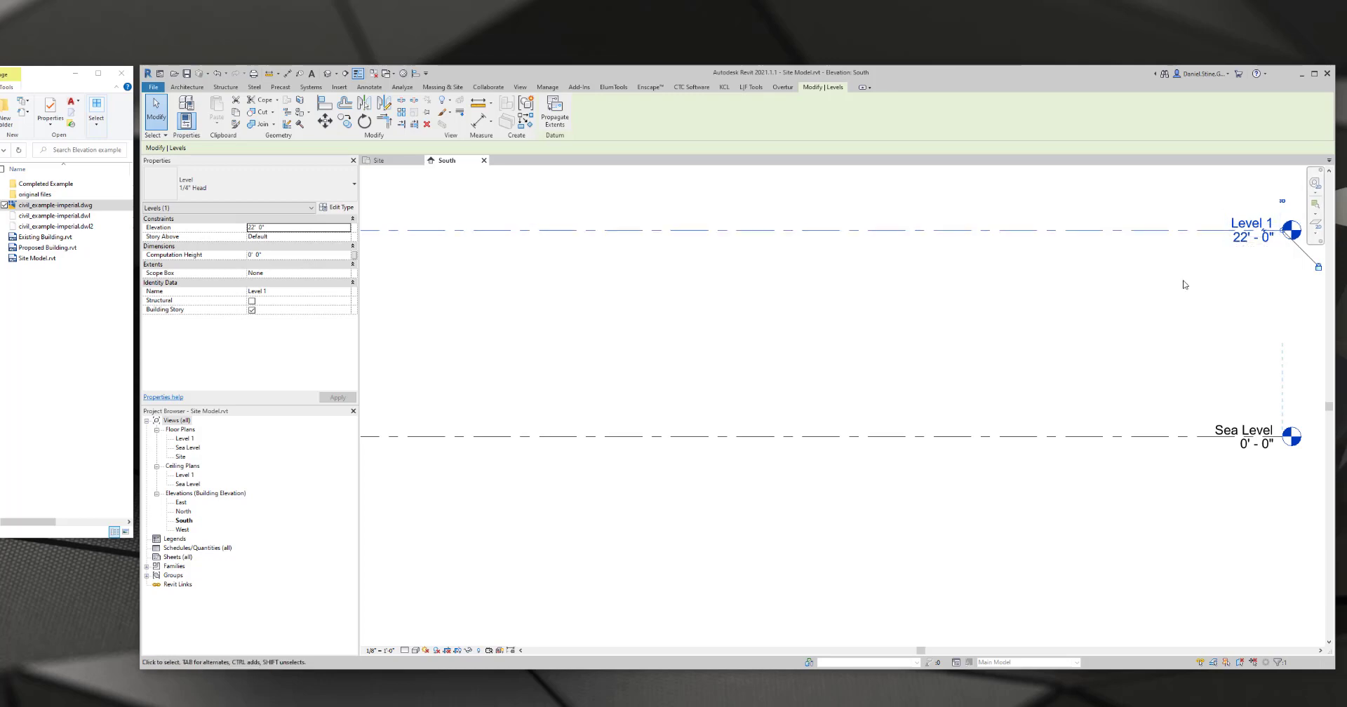
{"action": "left_click", "coordinate": [1146, 296]}
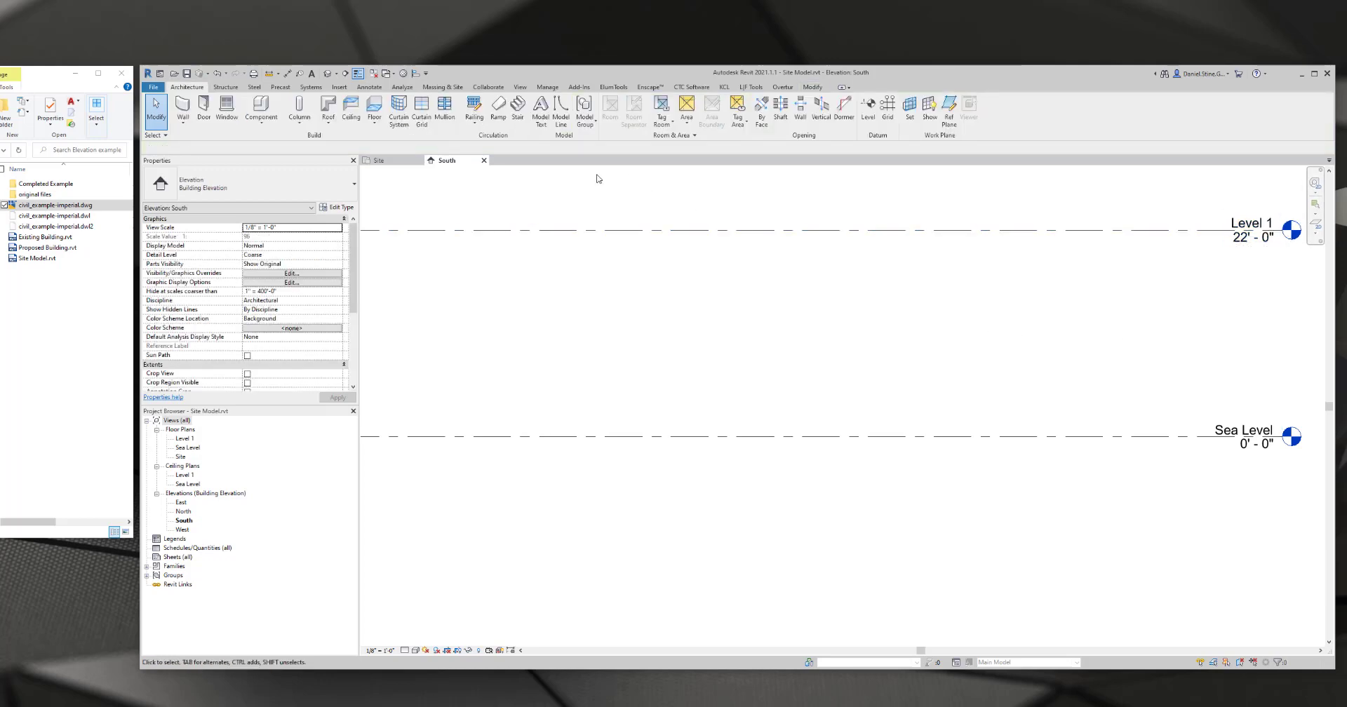
{"action": "left_click", "coordinate": [484, 160]}
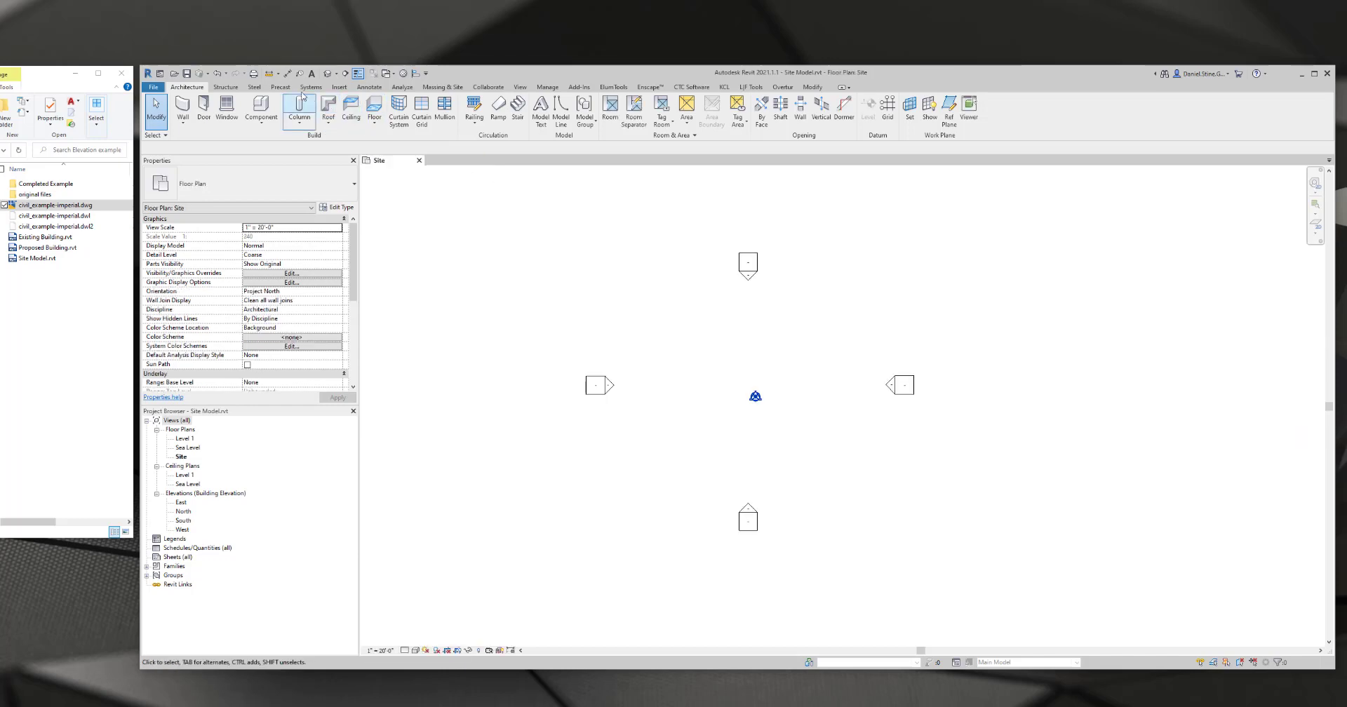
- Link civil_example-imperial.dwg into the Site plan at Sea Level, positioned Auto - Origin to Internal Origin and oriented to view
{"action": "left_click", "coordinate": [336, 87]}
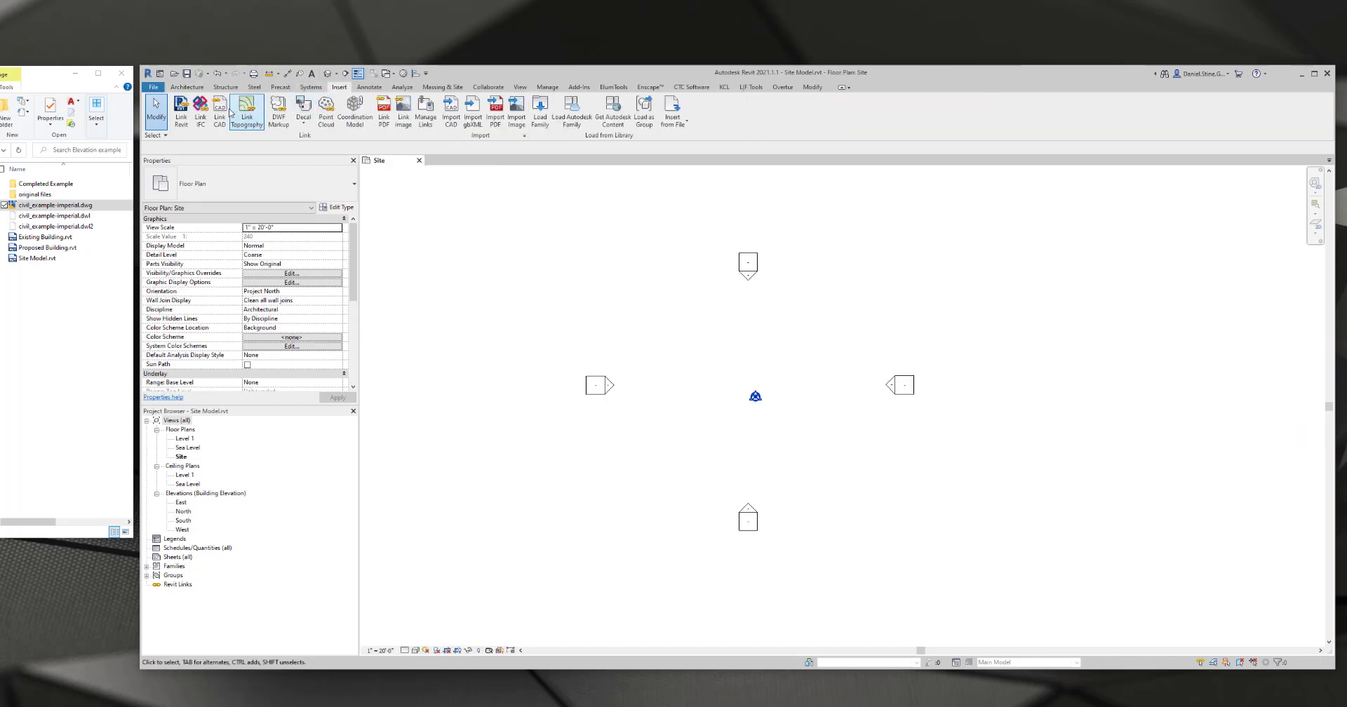
{"action": "left_click", "coordinate": [513, 215]}
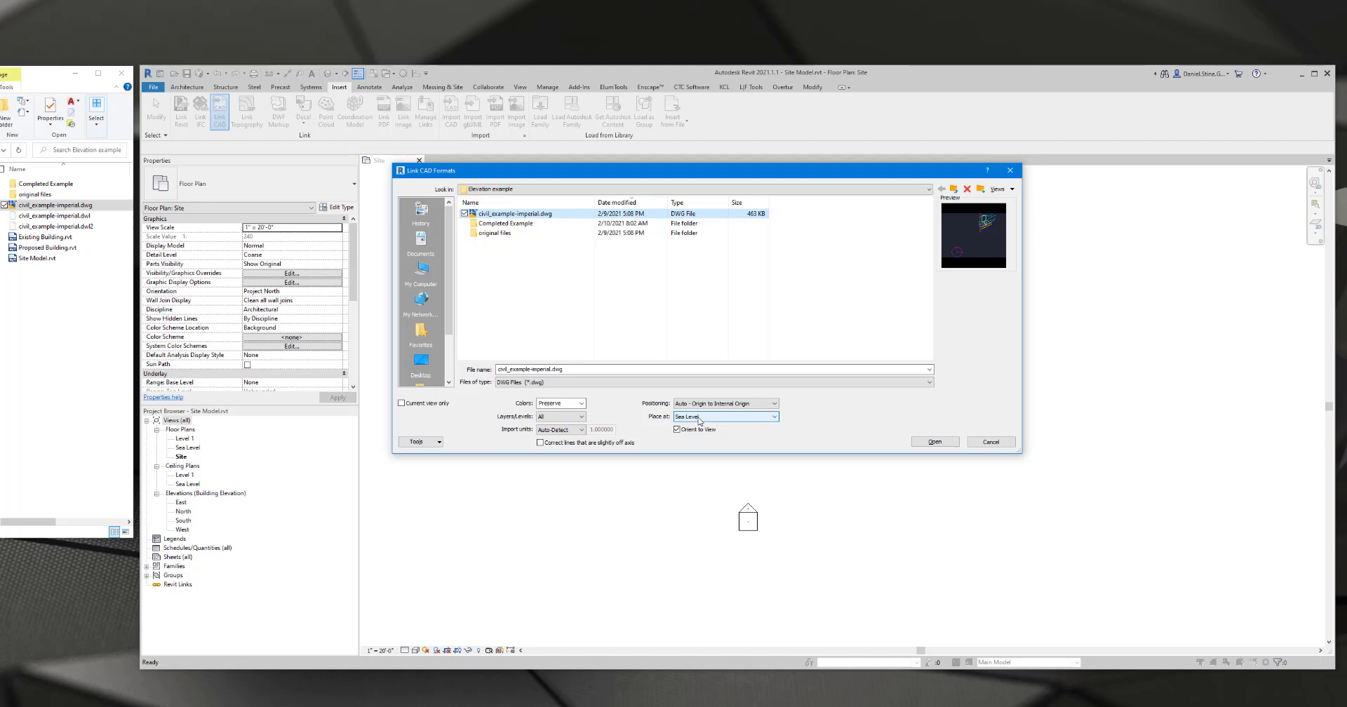
{"action": "left_click", "coordinate": [925, 444]}
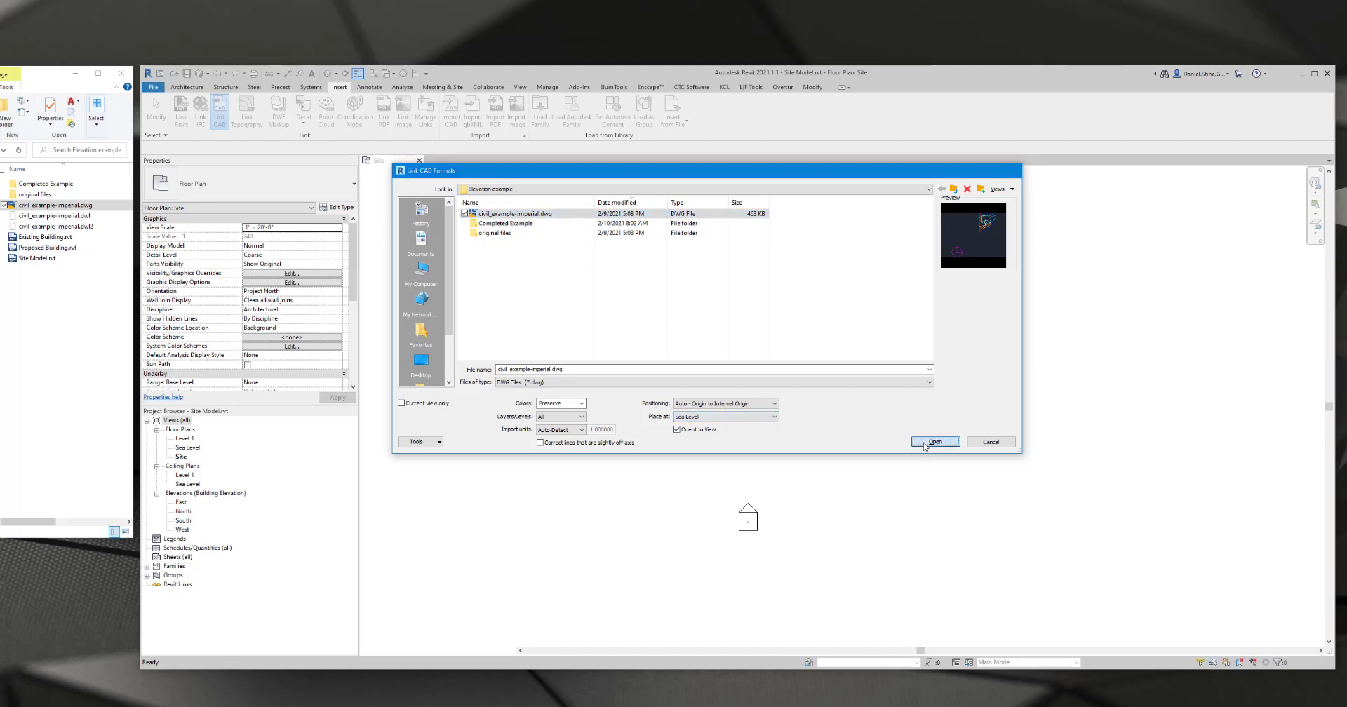
{"action": "scroll", "coordinate": [924, 446], "scroll_direction": "down", "scroll_amount": 6}
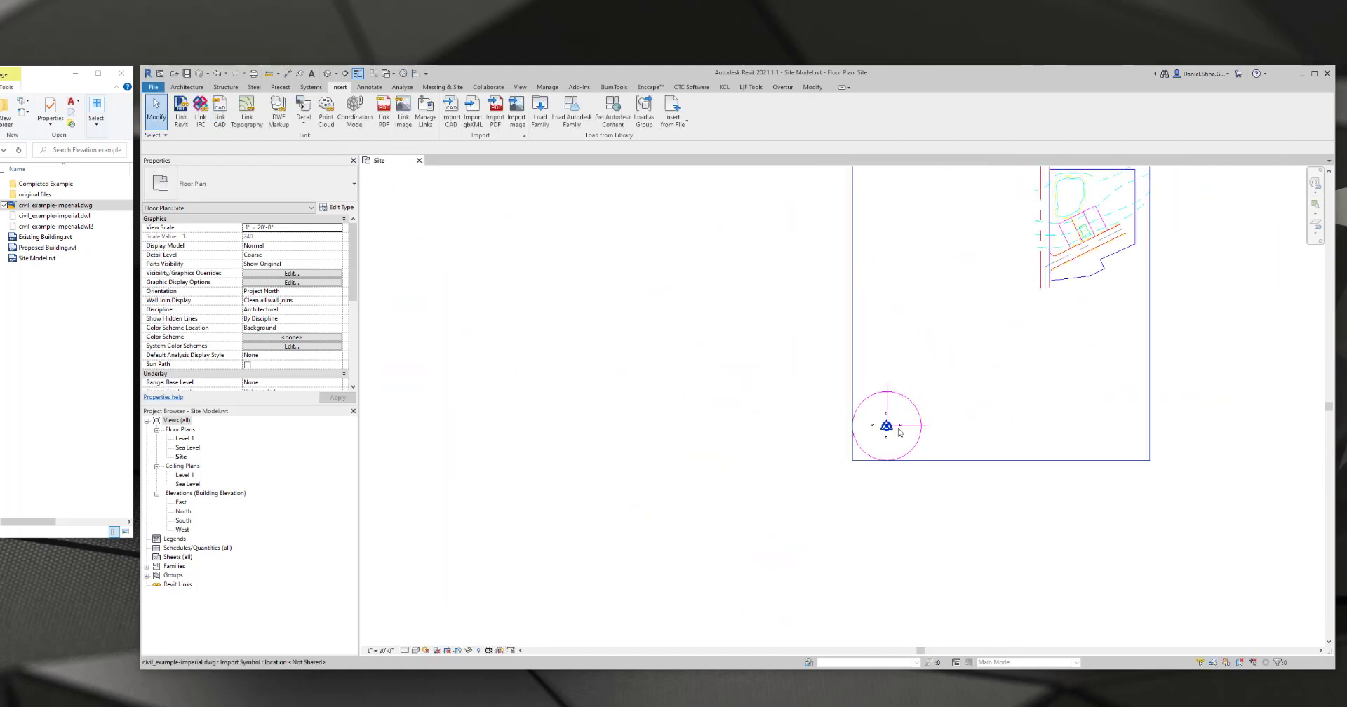
- Move the linked site drawing so its street corner lies over the project origin markers, and check its height in the South elevation
{"action": "left_click", "coordinate": [914, 429]}
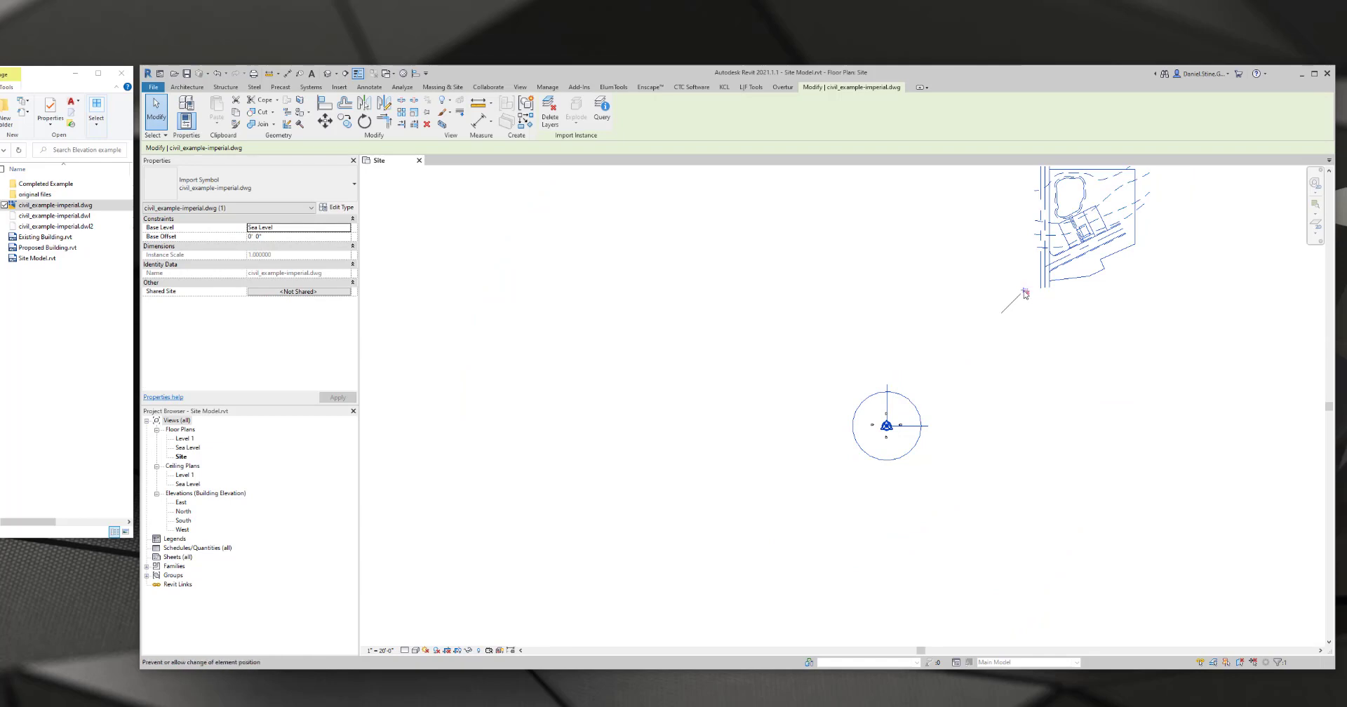
{"action": "left_click_drag", "start_coordinate": [1075, 292], "coordinate": [910, 465]}
{"action": "scroll", "coordinate": [901, 425], "scroll_direction": "up", "scroll_amount": 1}
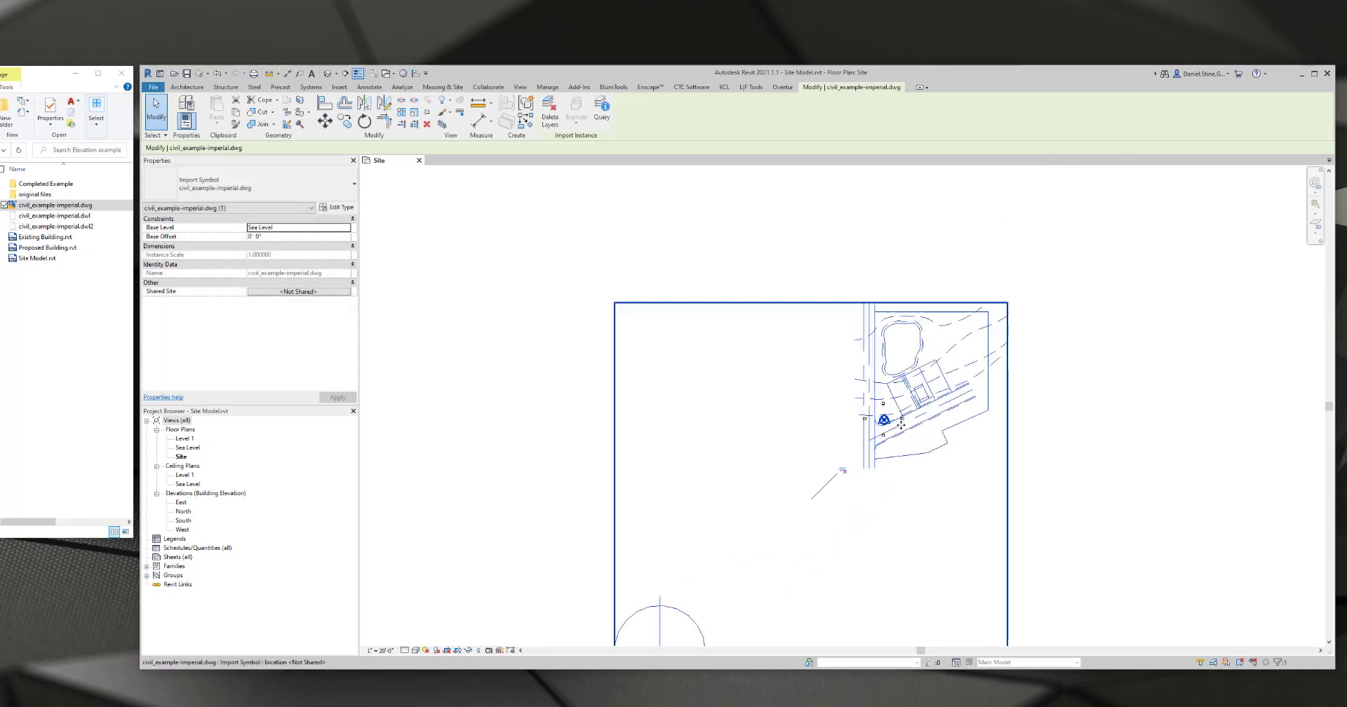
{"action": "scroll", "coordinate": [901, 424], "scroll_direction": "up", "scroll_amount": 2}
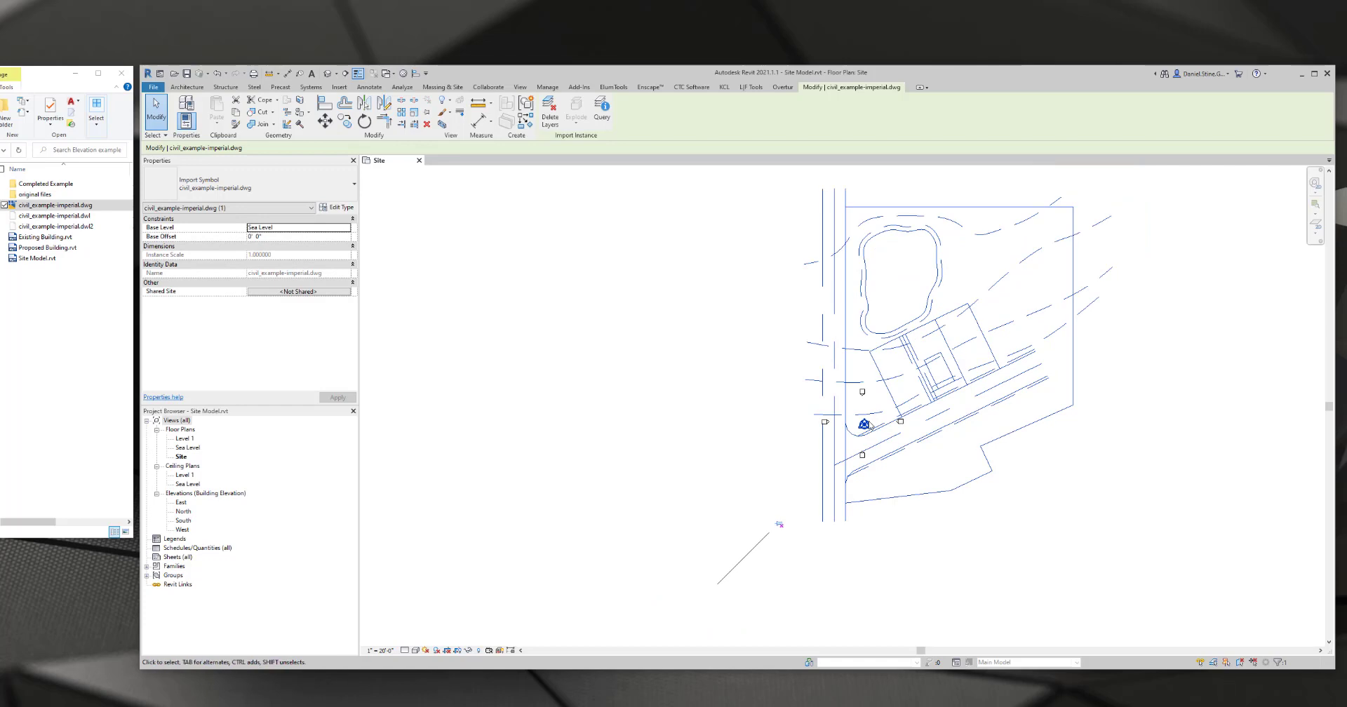
{"action": "left_click", "coordinate": [1184, 486]}
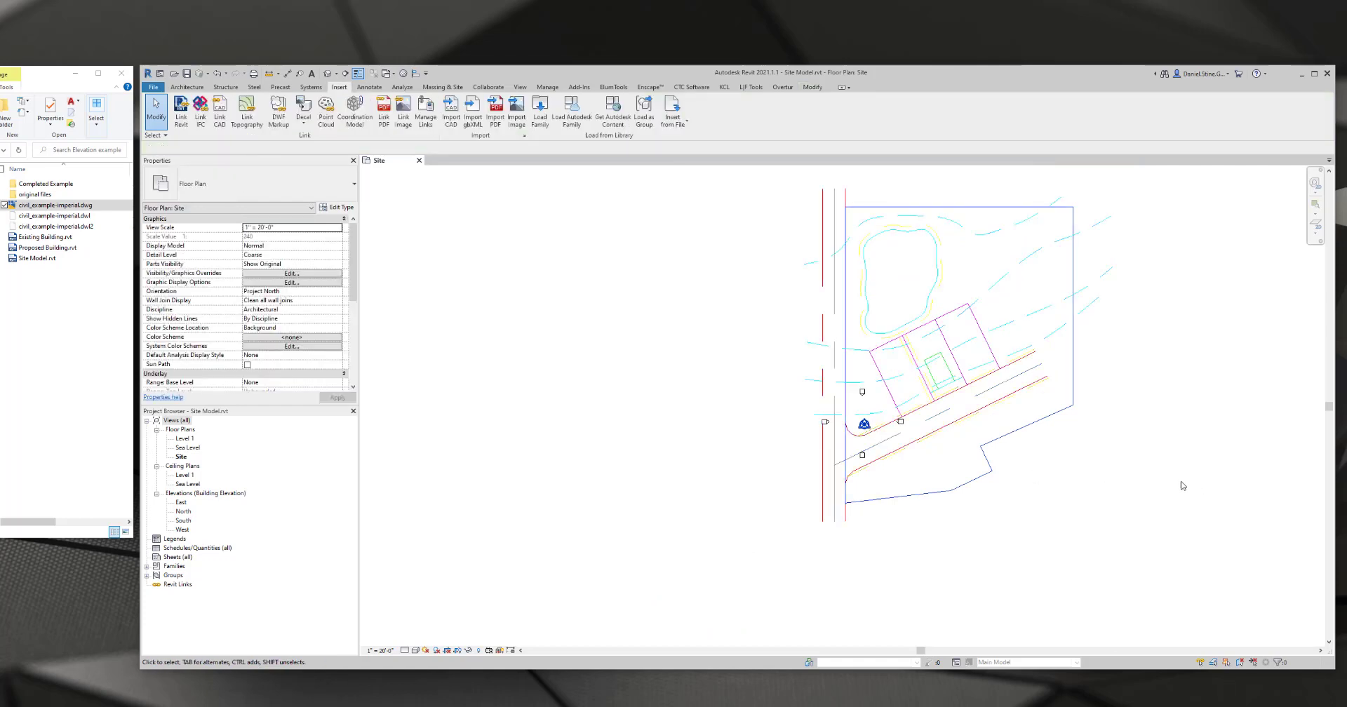
{"action": "double_click", "coordinate": [182, 523]}
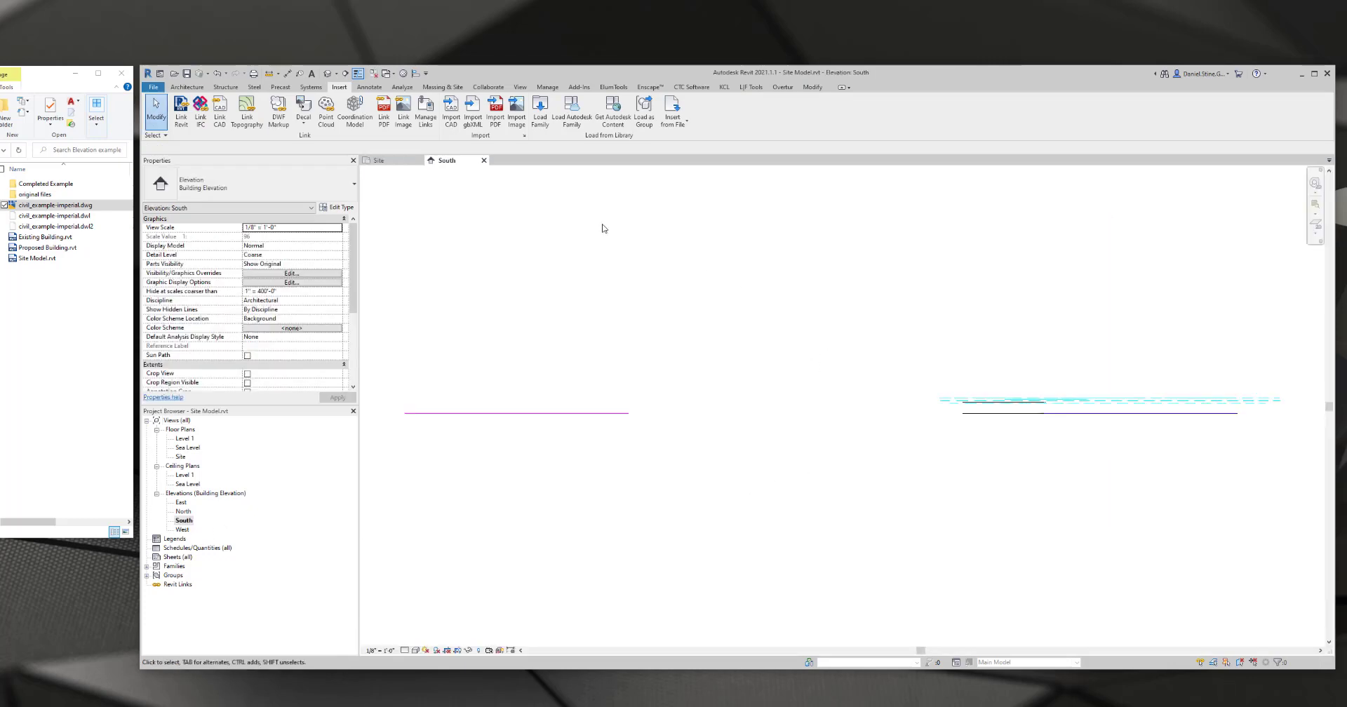
{"action": "left_click", "coordinate": [485, 161]}
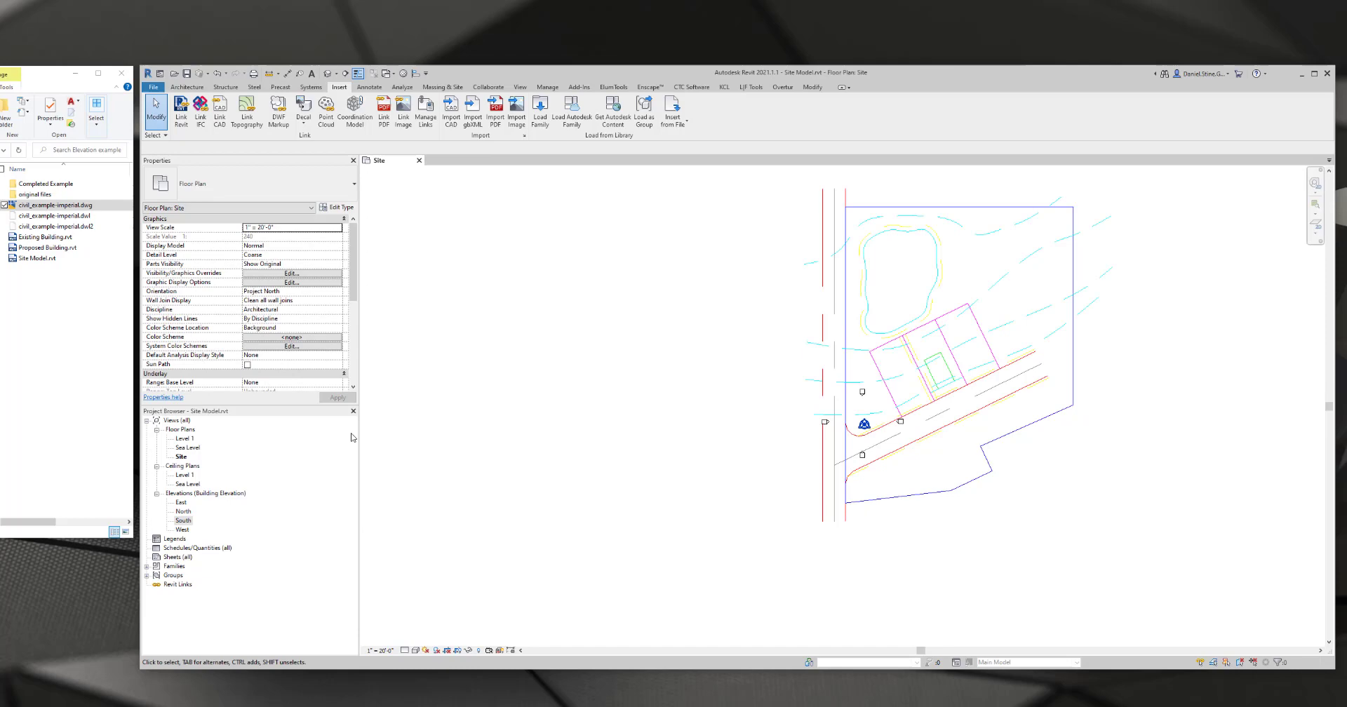
- Turn on the Survey Point subcategory of Site in the North elevation's visibility/graphic overrides
{"action": "double_click", "coordinate": [183, 513]}
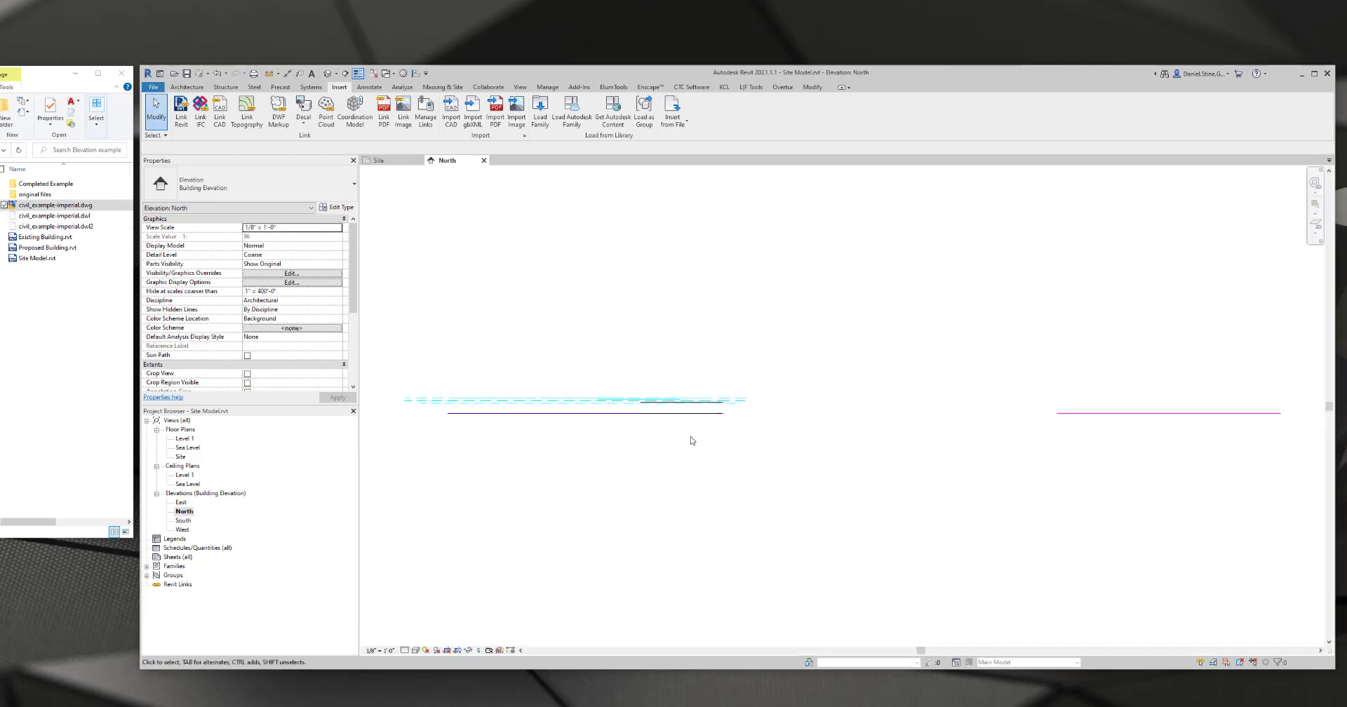
{"action": "key", "text": "v"}
{"action": "key", "text": "g"}
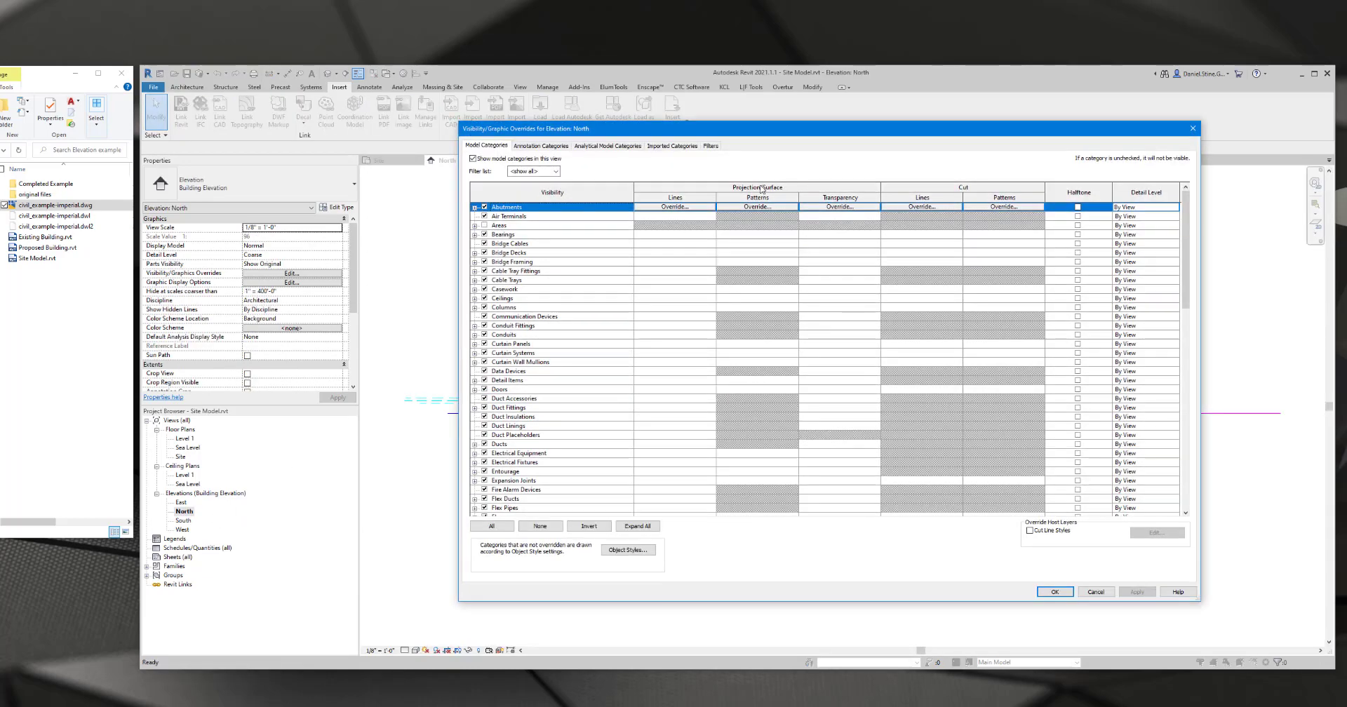
{"action": "left_click", "coordinate": [515, 371]}
{"action": "key", "text": "s"}
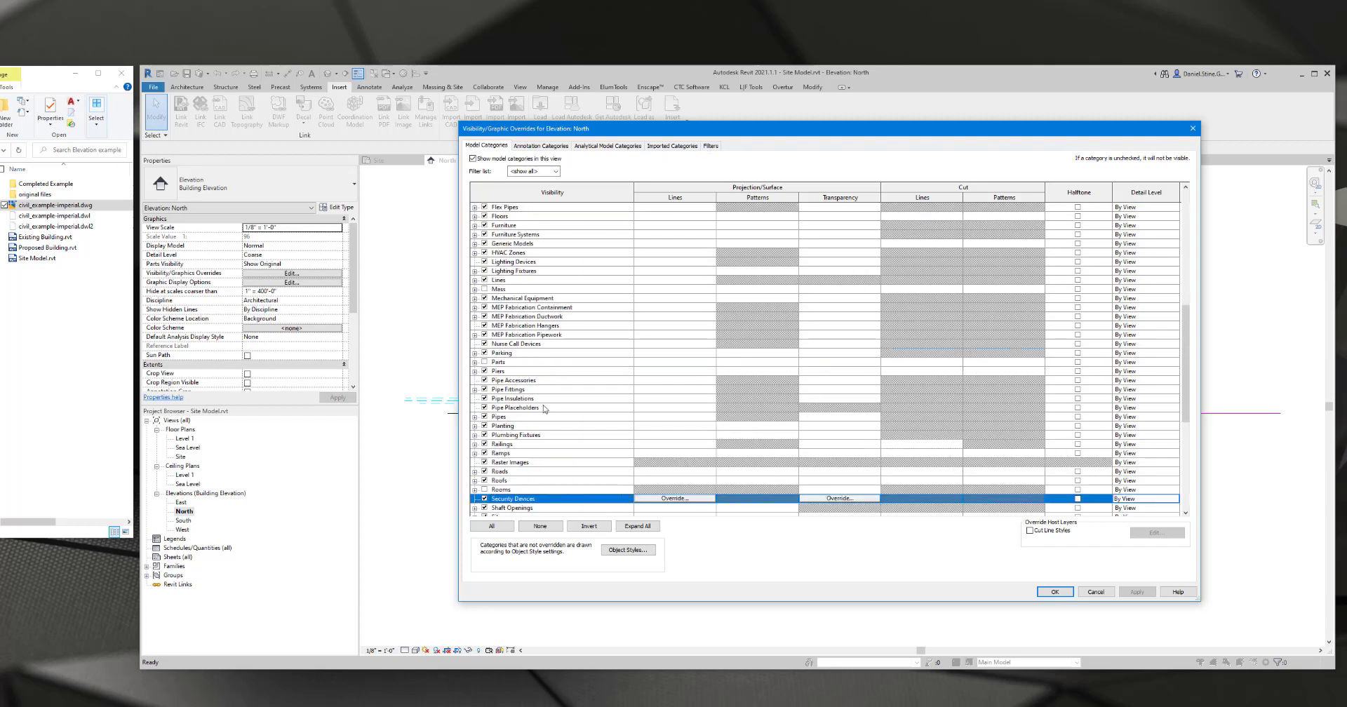
{"action": "scroll", "coordinate": [537, 489], "scroll_direction": "down", "scroll_amount": 1}
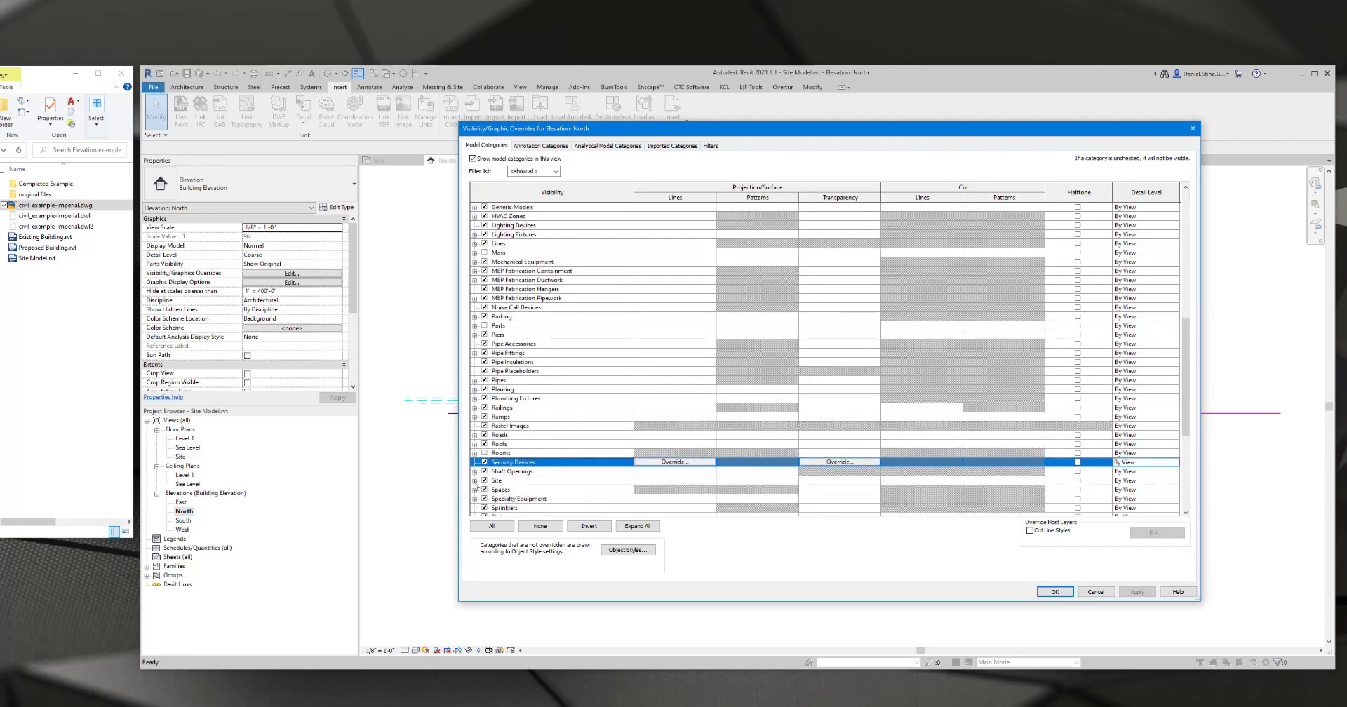
{"action": "left_click", "coordinate": [475, 481]}
{"action": "left_click", "coordinate": [495, 499]}
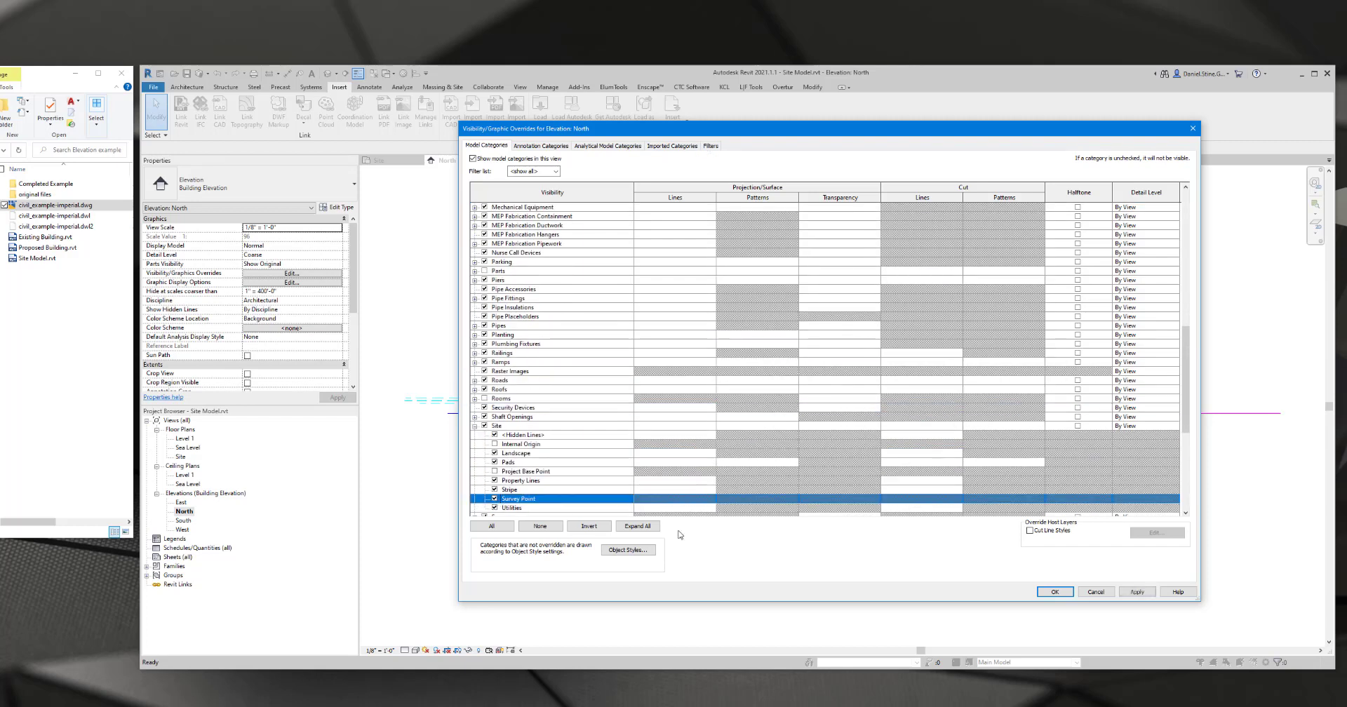
{"action": "left_click", "coordinate": [1065, 592]}
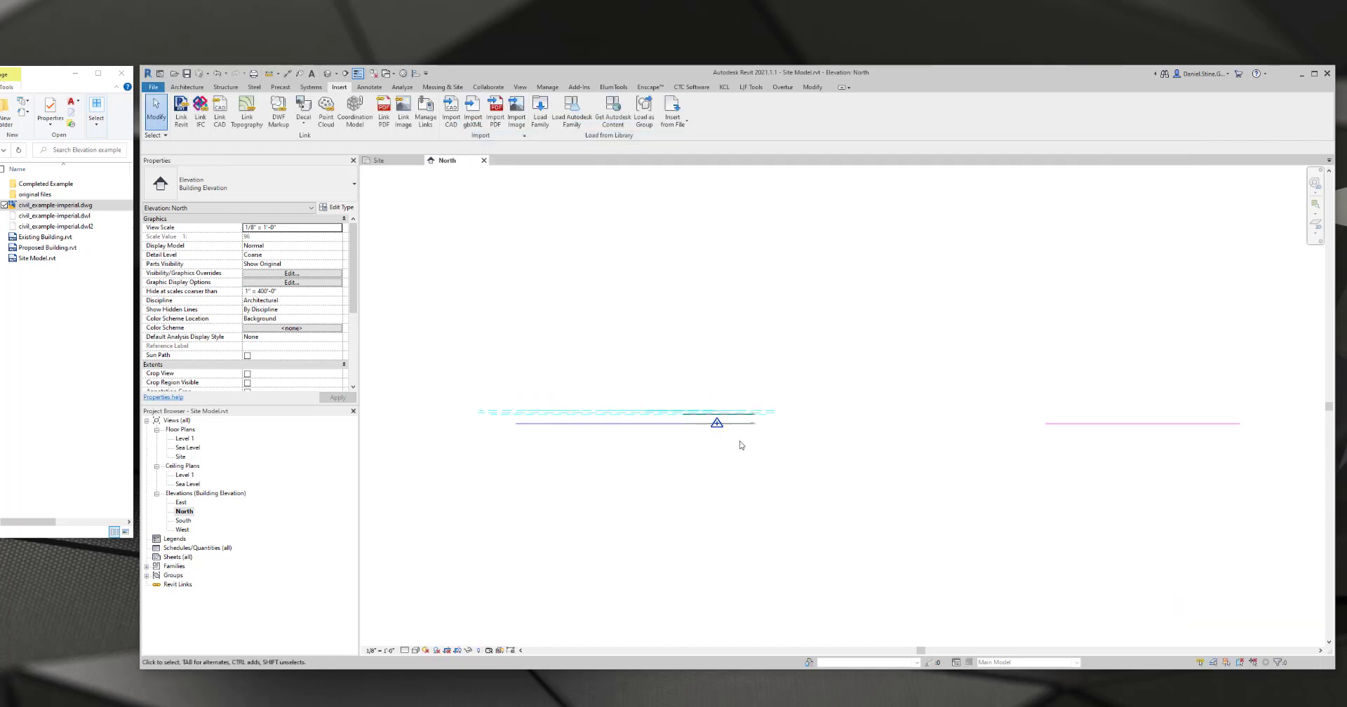
- Measure the height from Sea Level to the lowest contour in the North elevation and inspect the linked drawing's properties
{"action": "scroll", "coordinate": [717, 424], "scroll_direction": "up", "scroll_amount": 5}
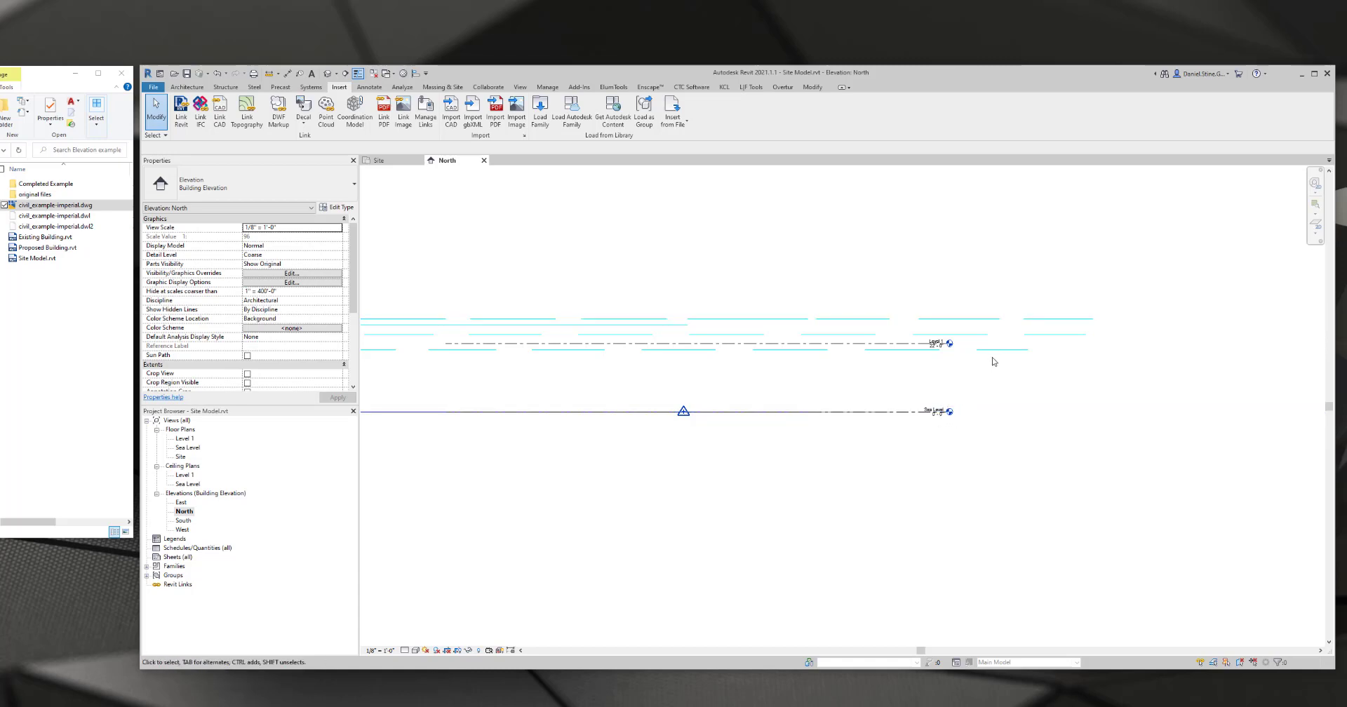
{"action": "scroll", "coordinate": [927, 354], "scroll_direction": "up", "scroll_amount": 1}
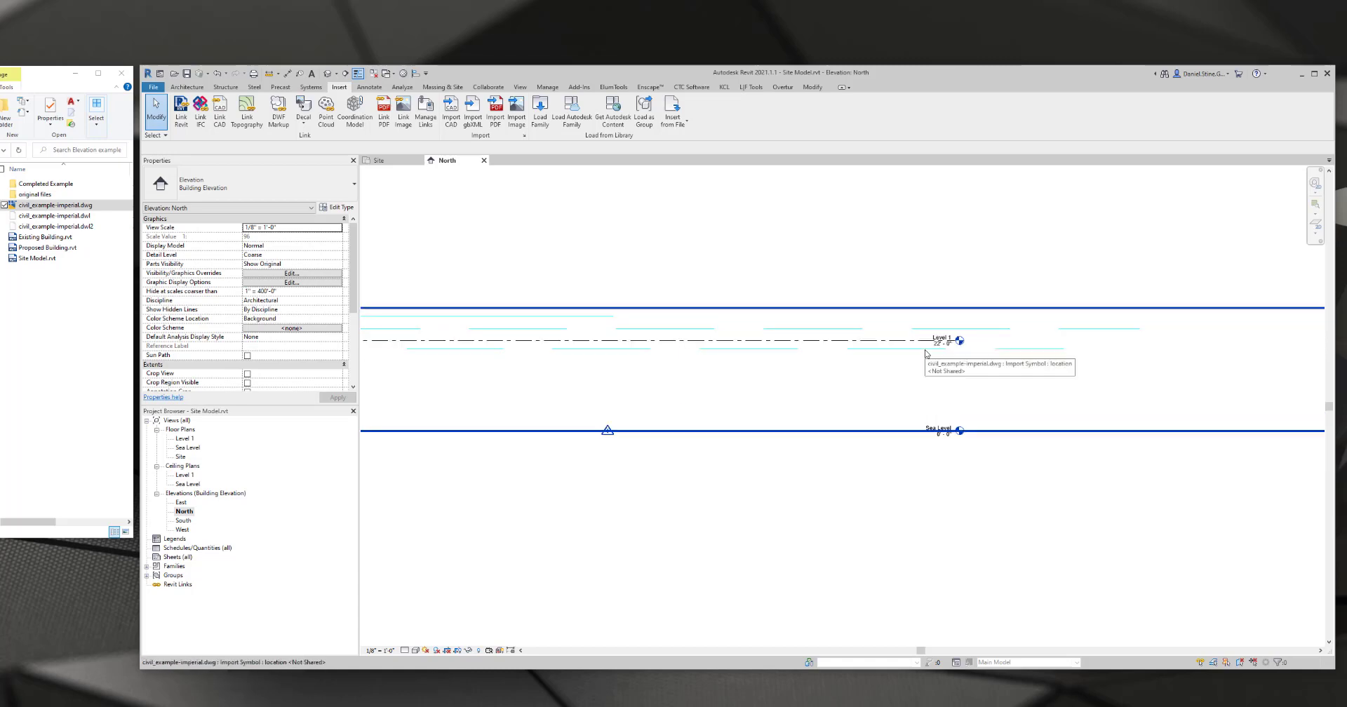
{"action": "left_click", "coordinate": [270, 74]}
{"action": "left_click", "coordinate": [751, 430]}
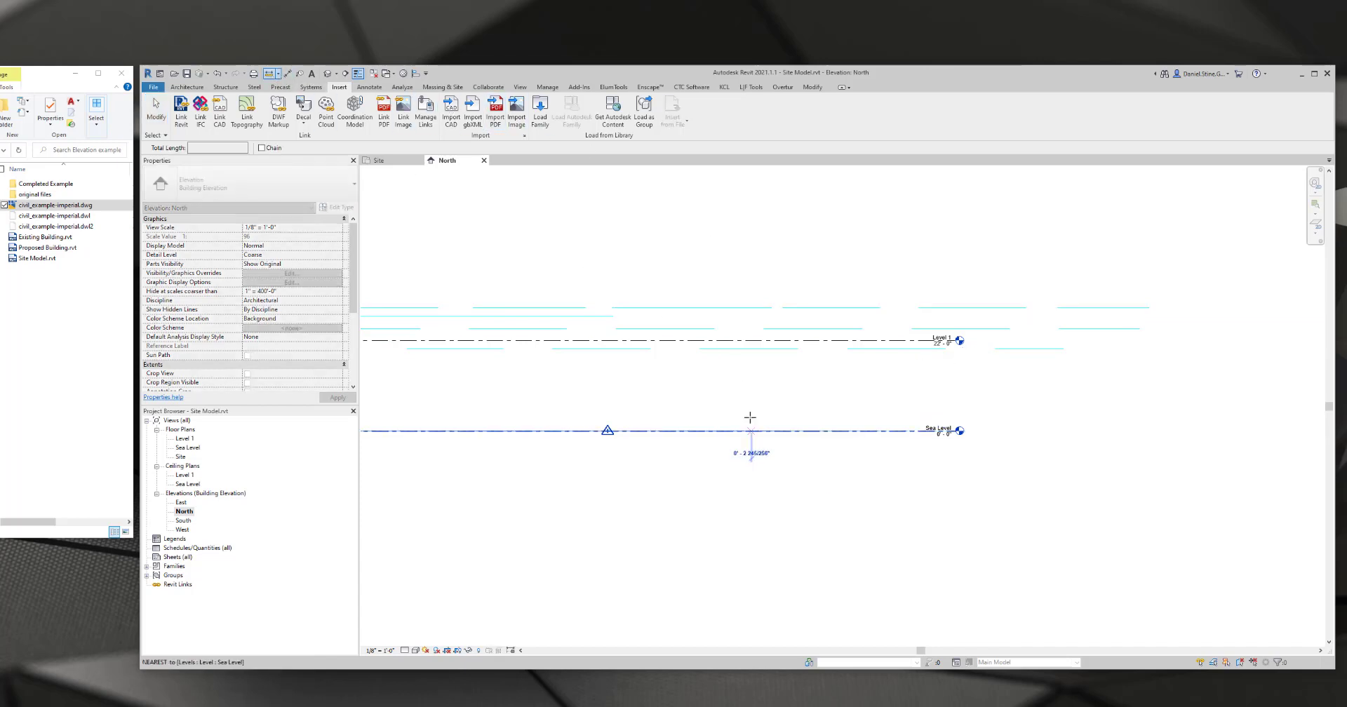
{"action": "left_click", "coordinate": [770, 350]}
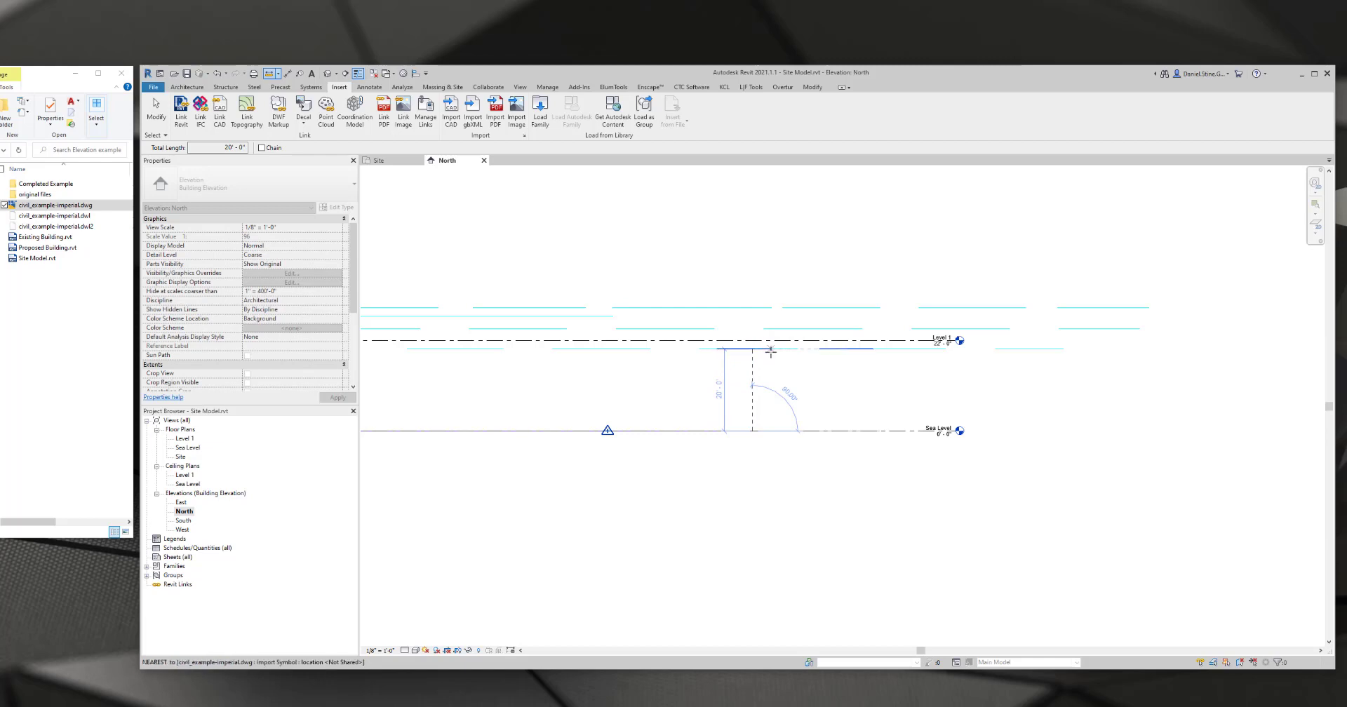
{"action": "key", "text": "Escape"}
{"action": "key", "text": "Escape"}
{"action": "left_click", "coordinate": [1032, 354]}
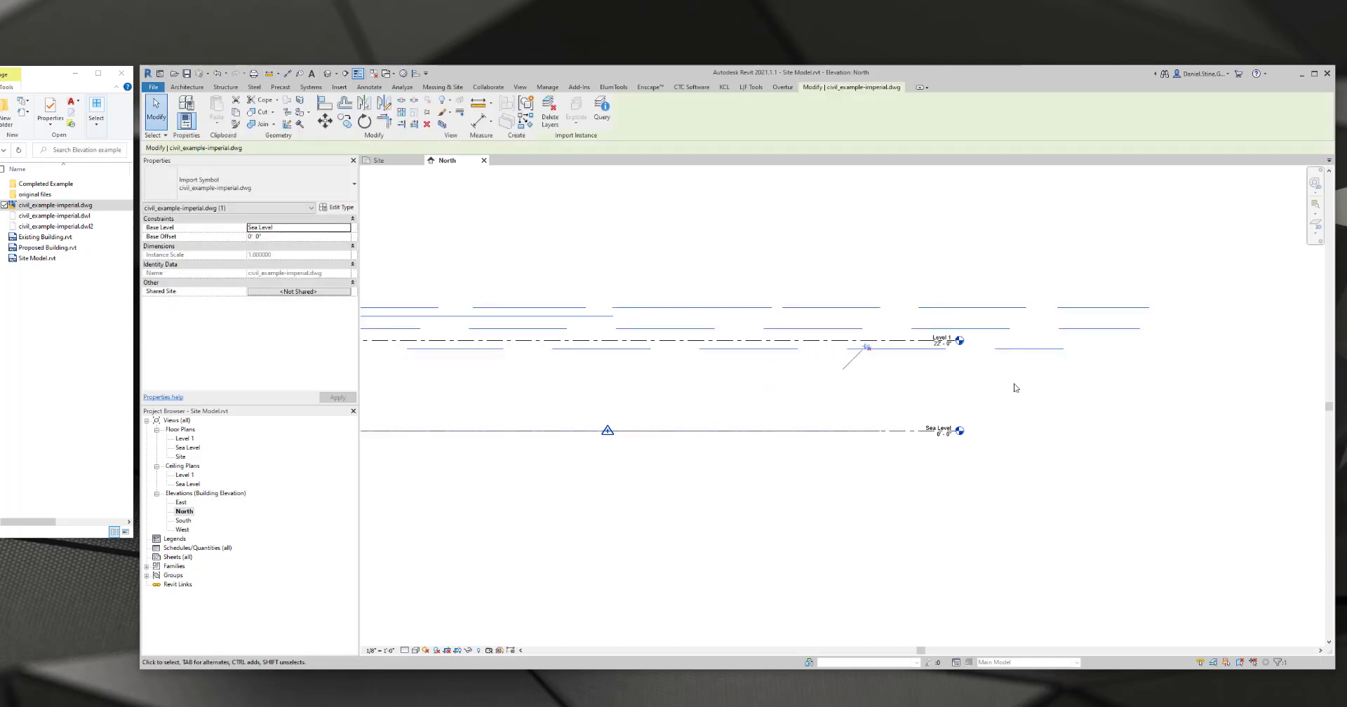
{"action": "key", "text": "Escape"}
- Acquire the shared coordinate system from the linked civil_example-imperial.dwg in the Site plan and reconcile it
{"action": "left_click", "coordinate": [410, 161]}
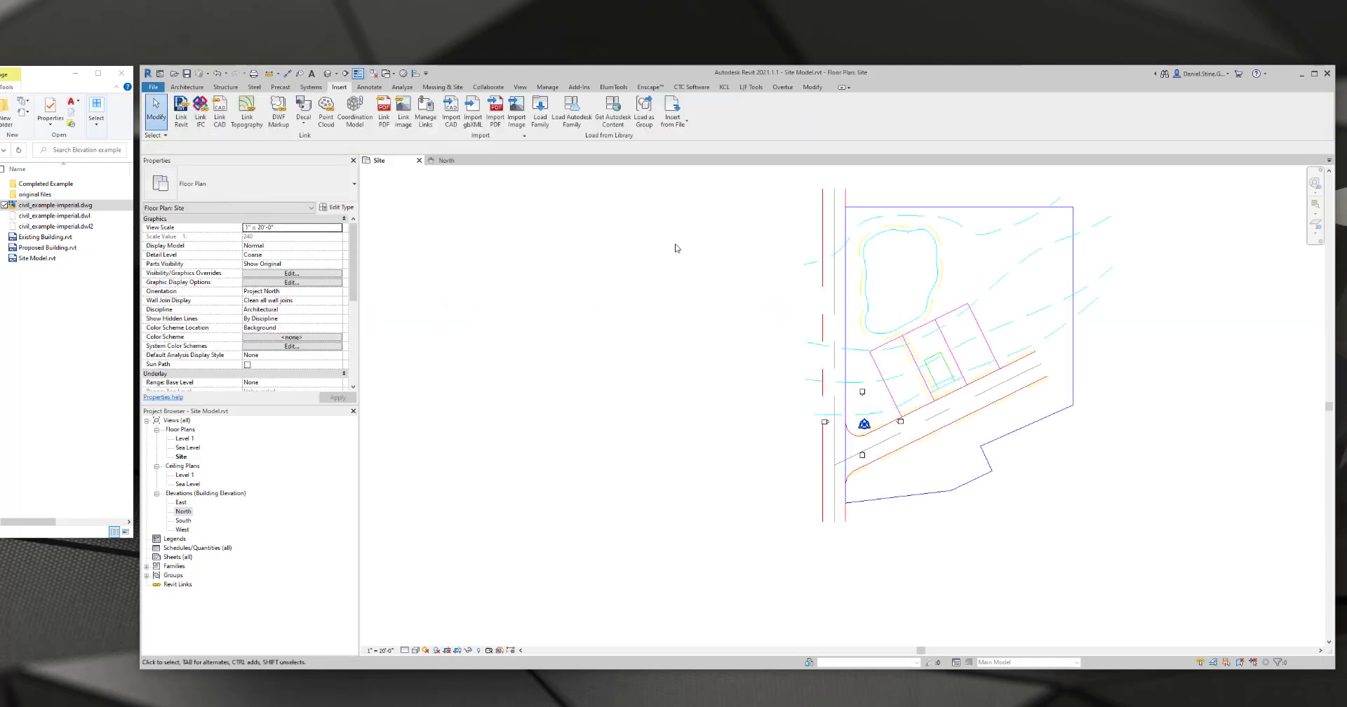
{"action": "left_click", "coordinate": [930, 320]}
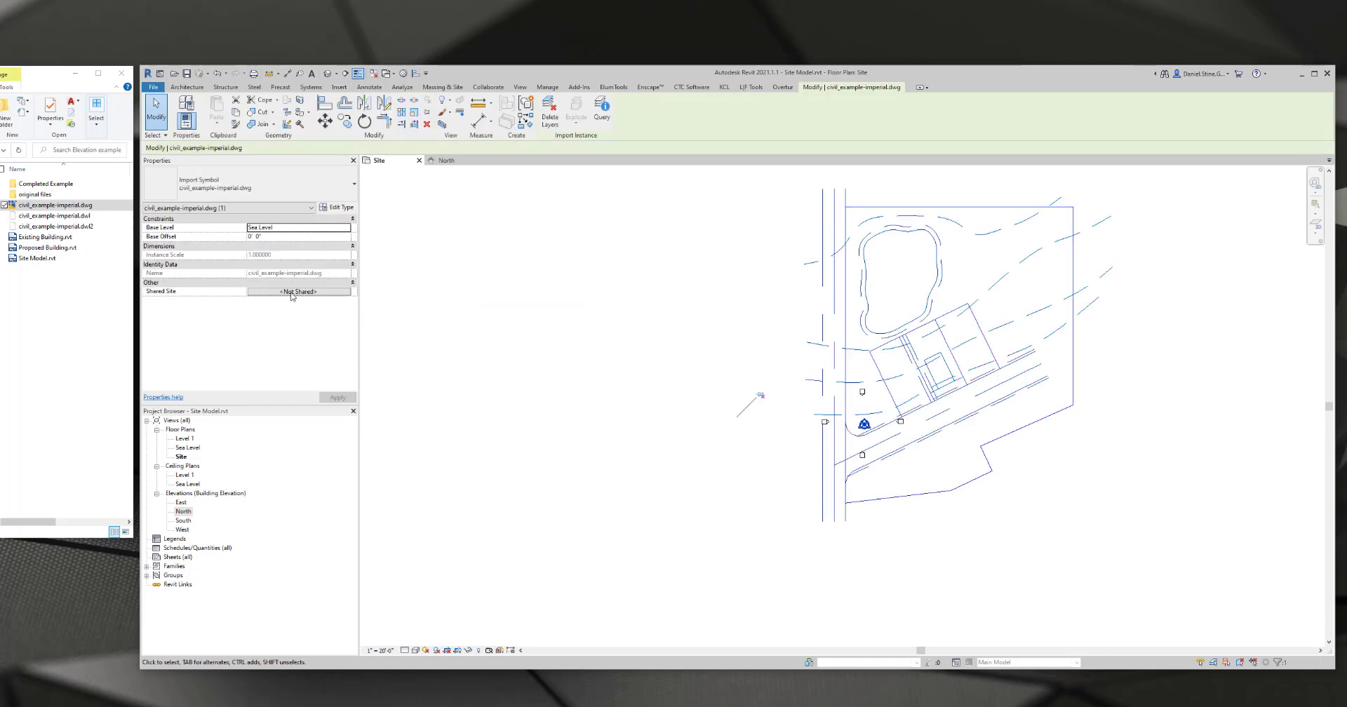
{"action": "left_click", "coordinate": [292, 292]}
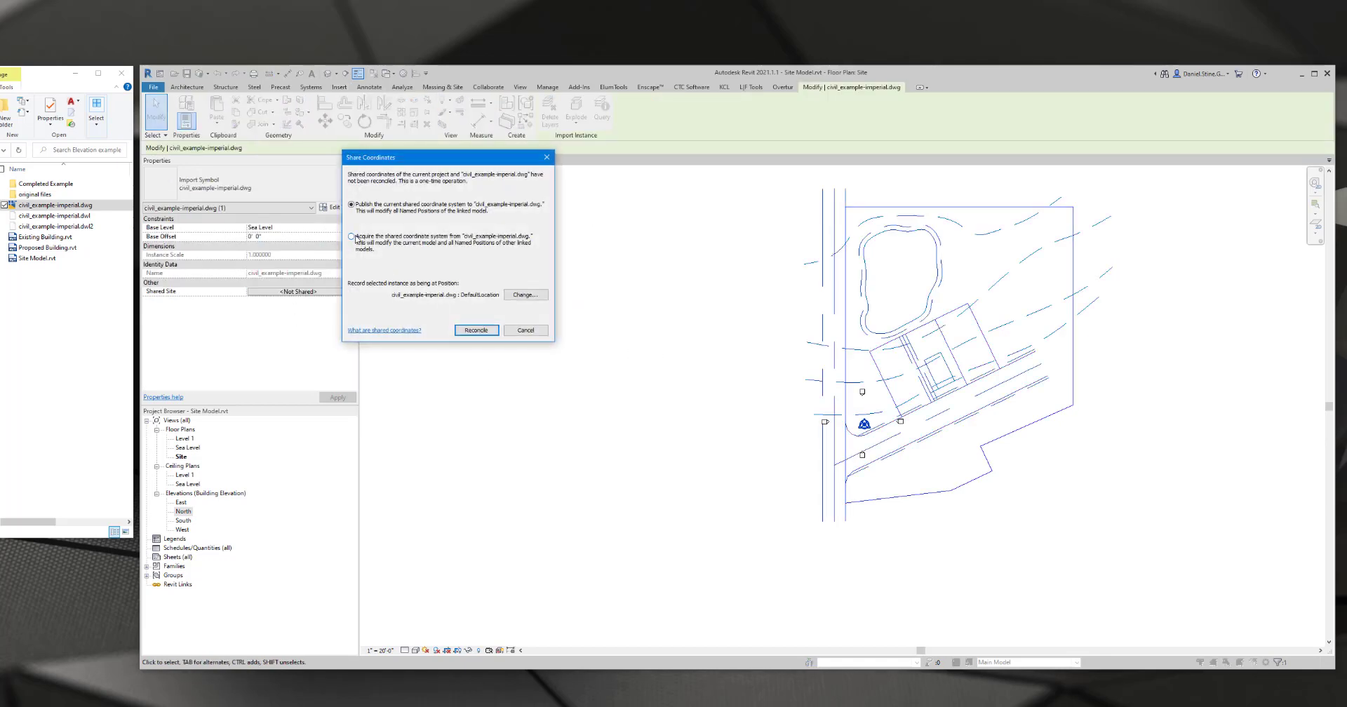
{"action": "left_click", "coordinate": [480, 330]}
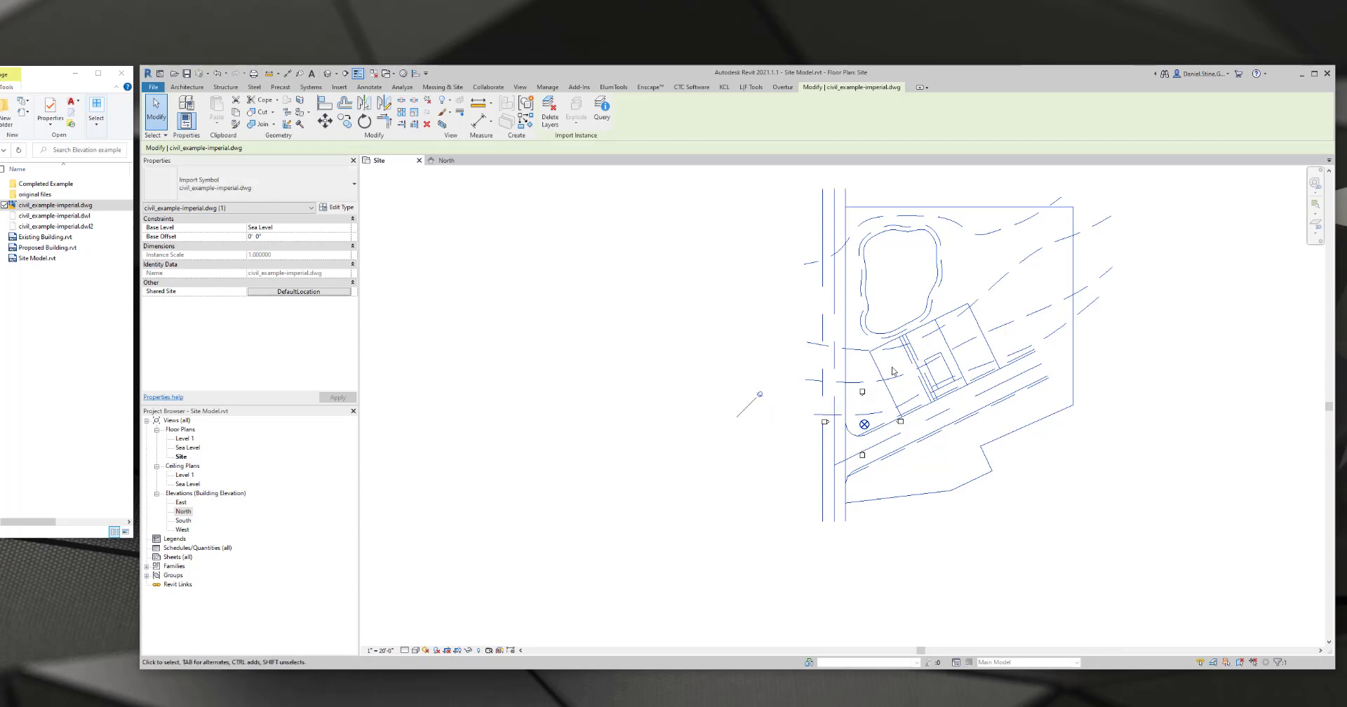
{"action": "left_click", "coordinate": [702, 320]}
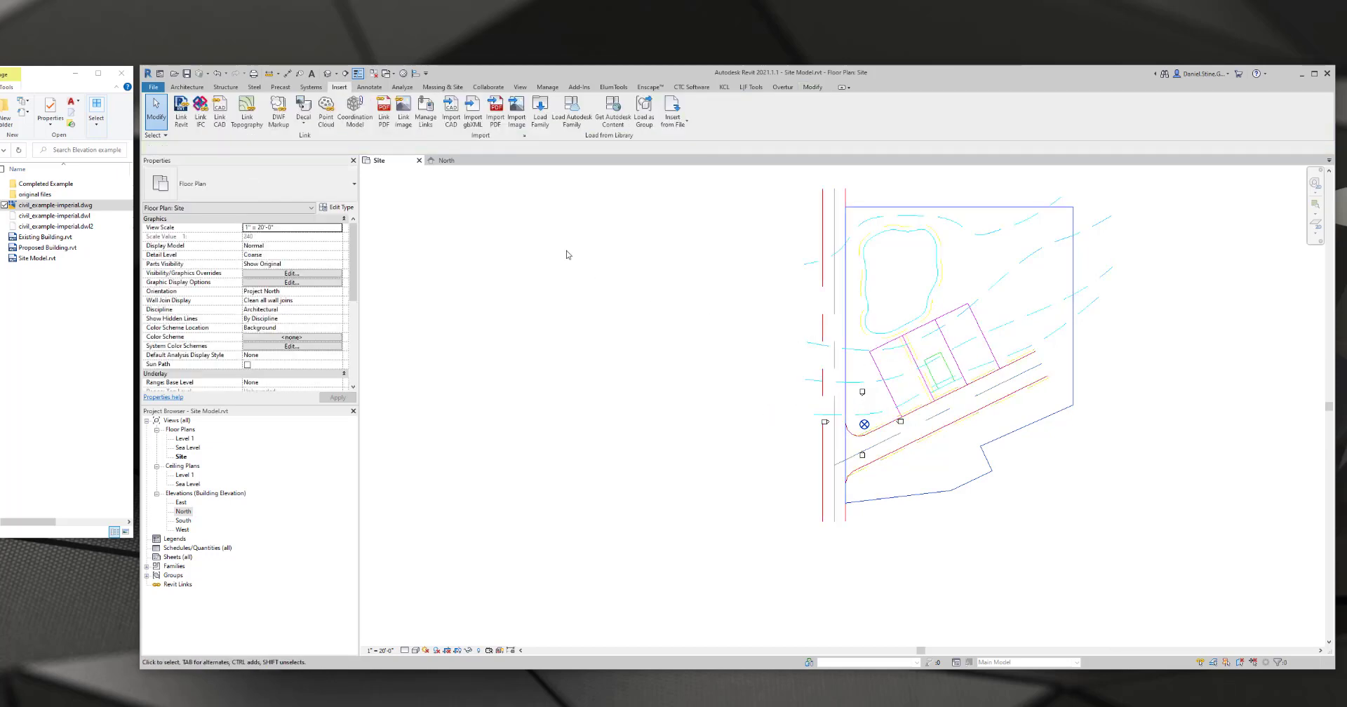
- Save and close the site model with its open views, and open Proposed Building.rvt
{"action": "left_click", "coordinate": [483, 160]}
{"action": "left_click", "coordinate": [187, 73]}
{"action": "left_click", "coordinate": [419, 161]}
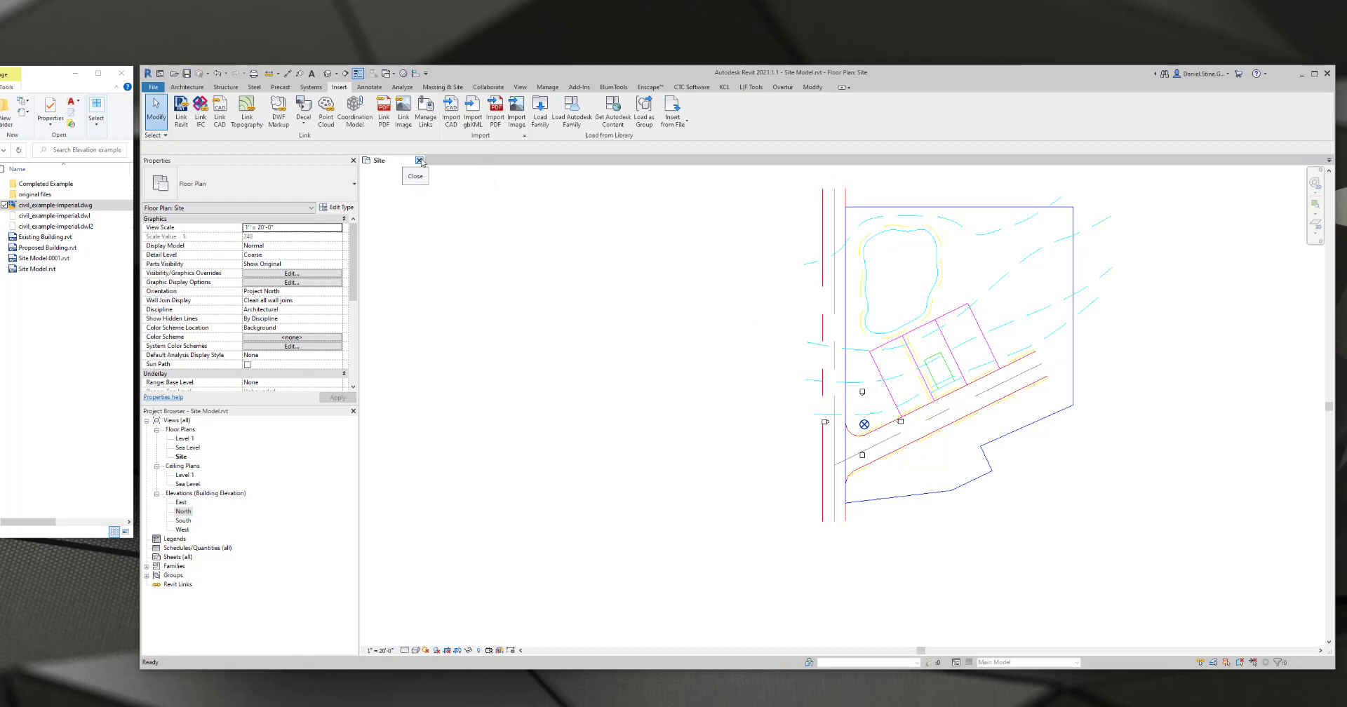
{"action": "left_click", "coordinate": [465, 296]}
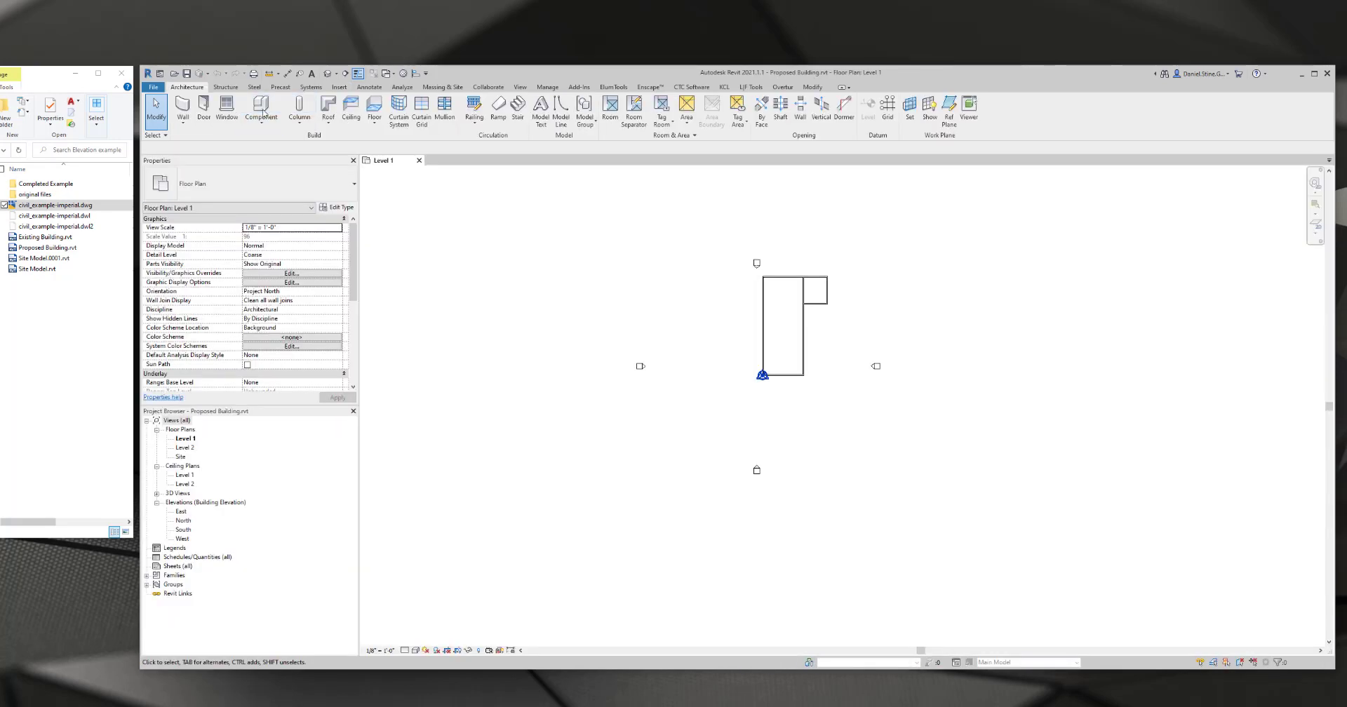
- Link Site Model.rvt into the proposed building model with Auto - Internal Origin to Internal Origin positioning
{"action": "left_click", "coordinate": [347, 89]}
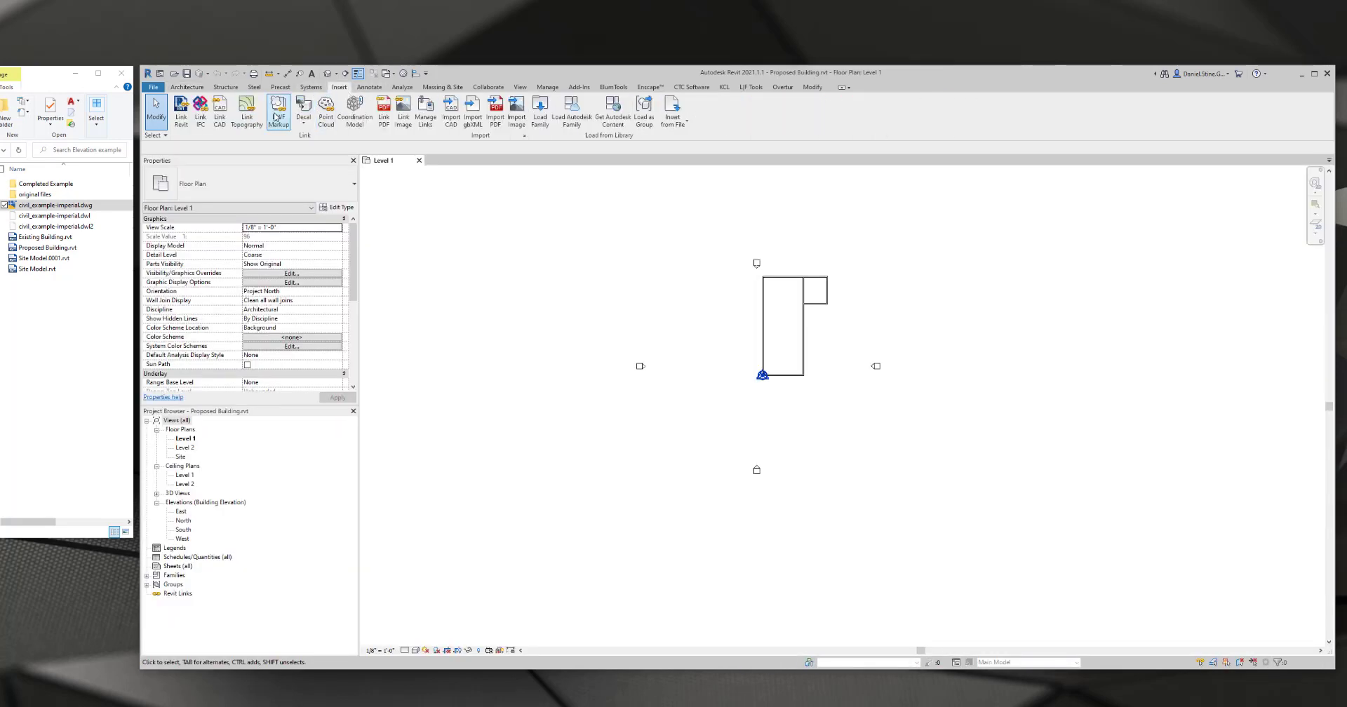
{"action": "left_click", "coordinate": [181, 112]}
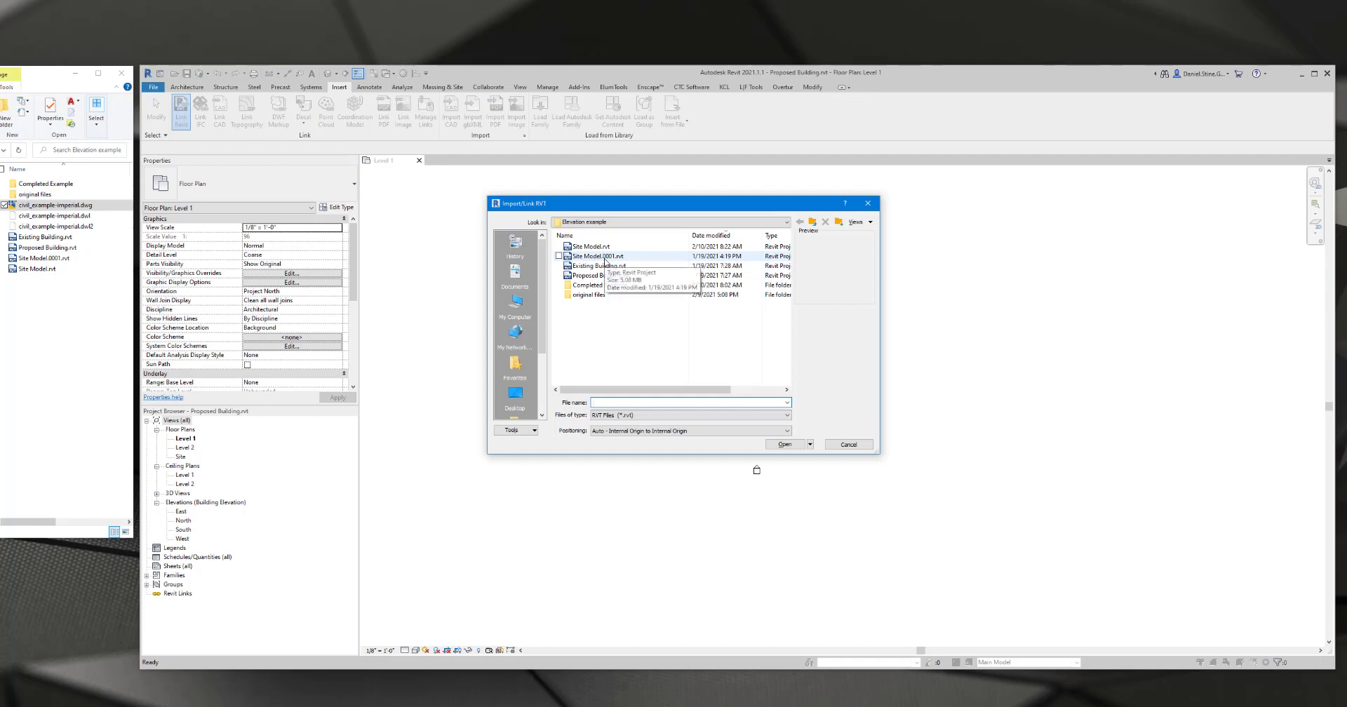
{"action": "left_click", "coordinate": [595, 247]}
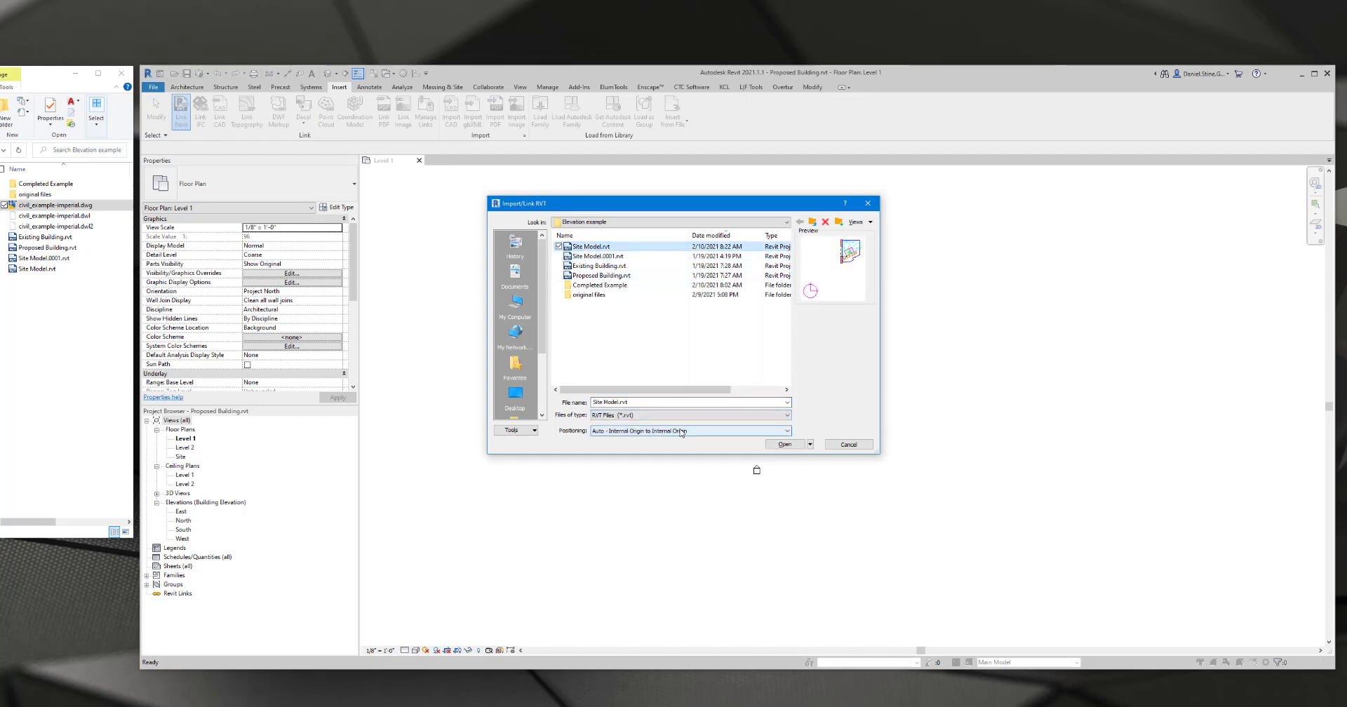
{"action": "left_click", "coordinate": [784, 444]}
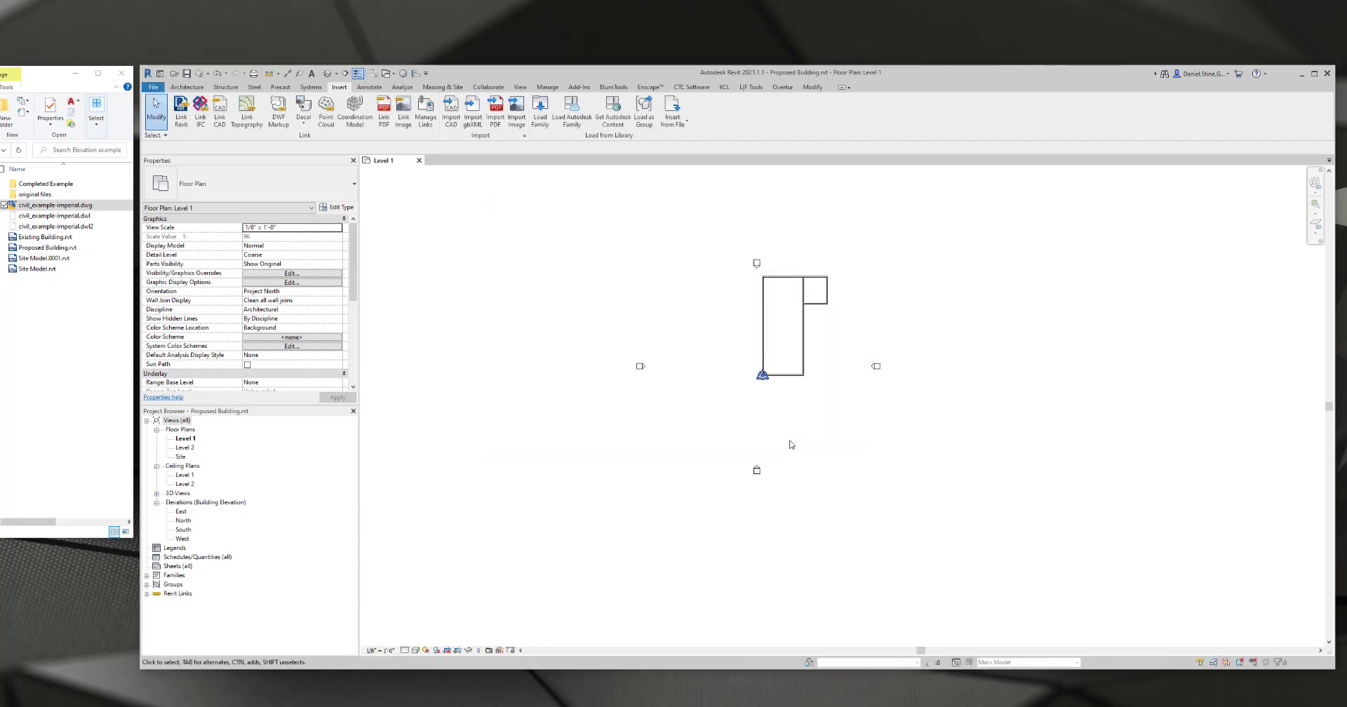
- Set the Site Model.rvt link to Custom display in the Level 1 plan, with custom import categories and civil_example-imperial.dwg visible
{"action": "scroll", "coordinate": [791, 442], "scroll_direction": "down", "scroll_amount": 1}
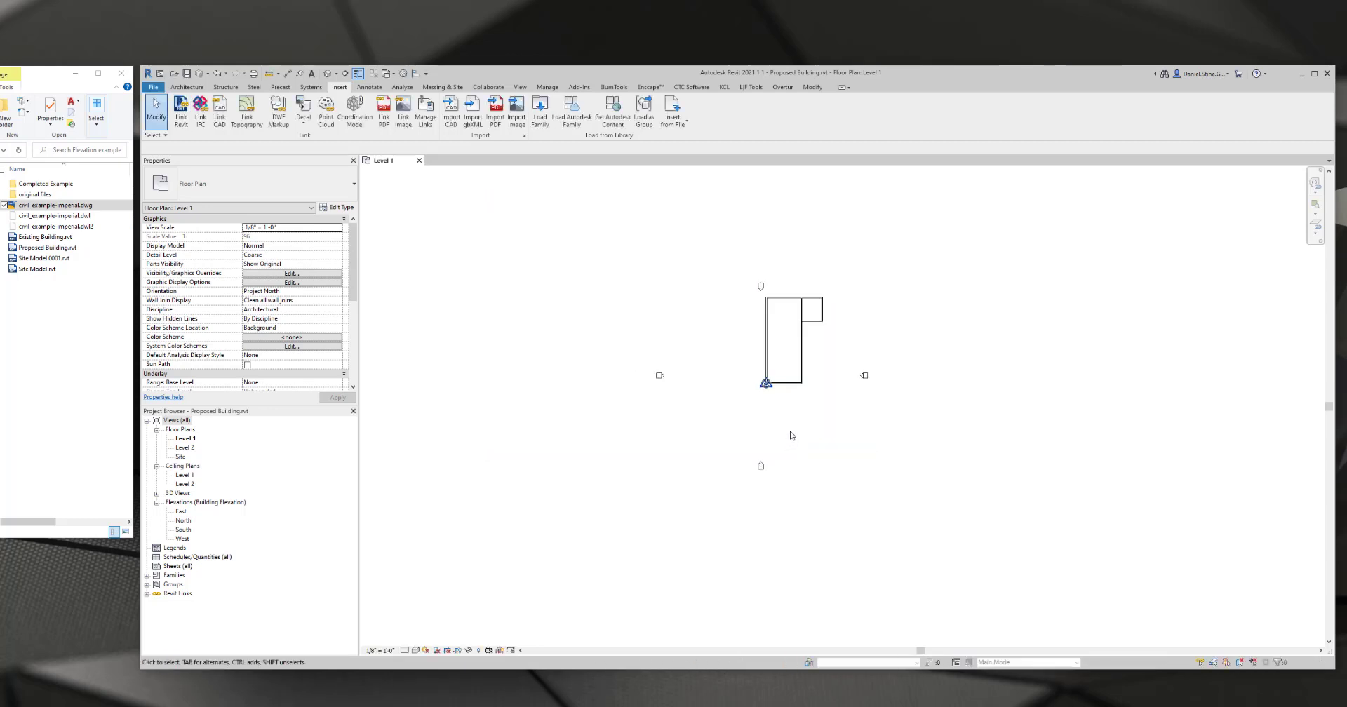
{"action": "key", "text": "v"}
{"action": "key", "text": "g"}
{"action": "left_click", "coordinate": [740, 145]}
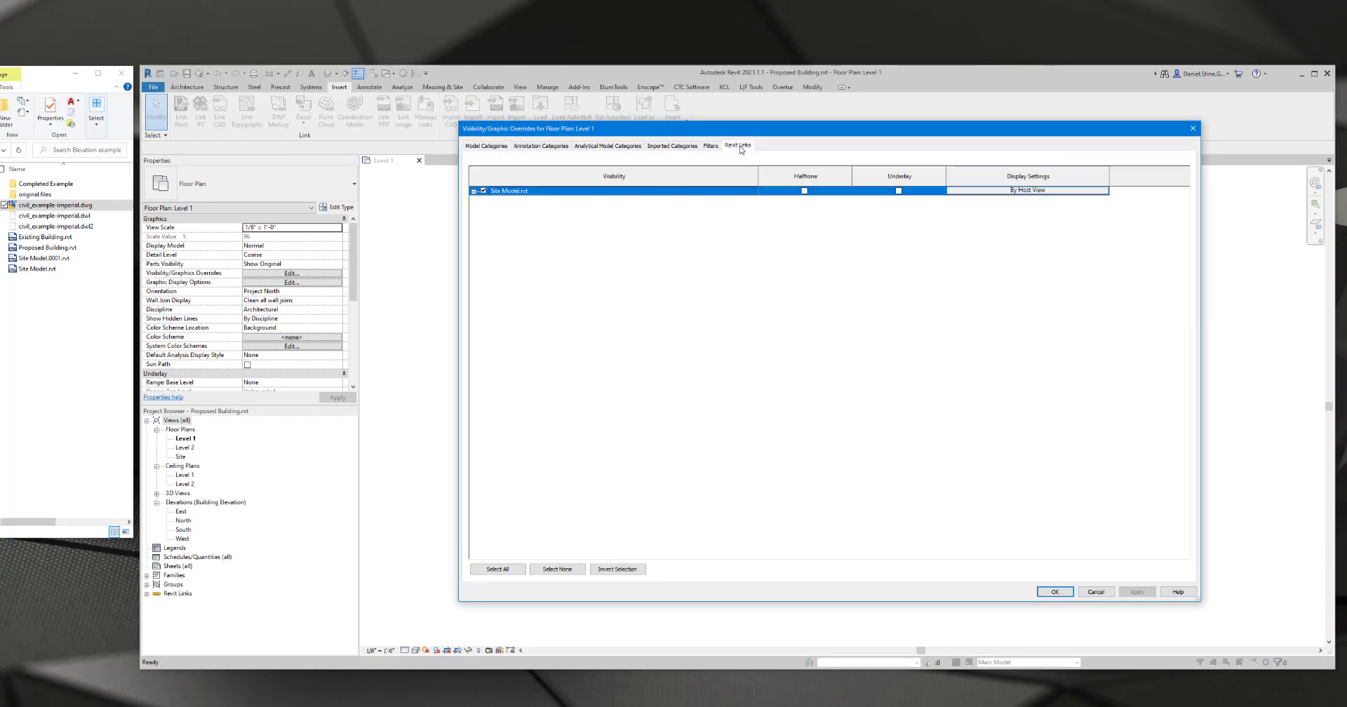
{"action": "left_click", "coordinate": [1028, 190]}
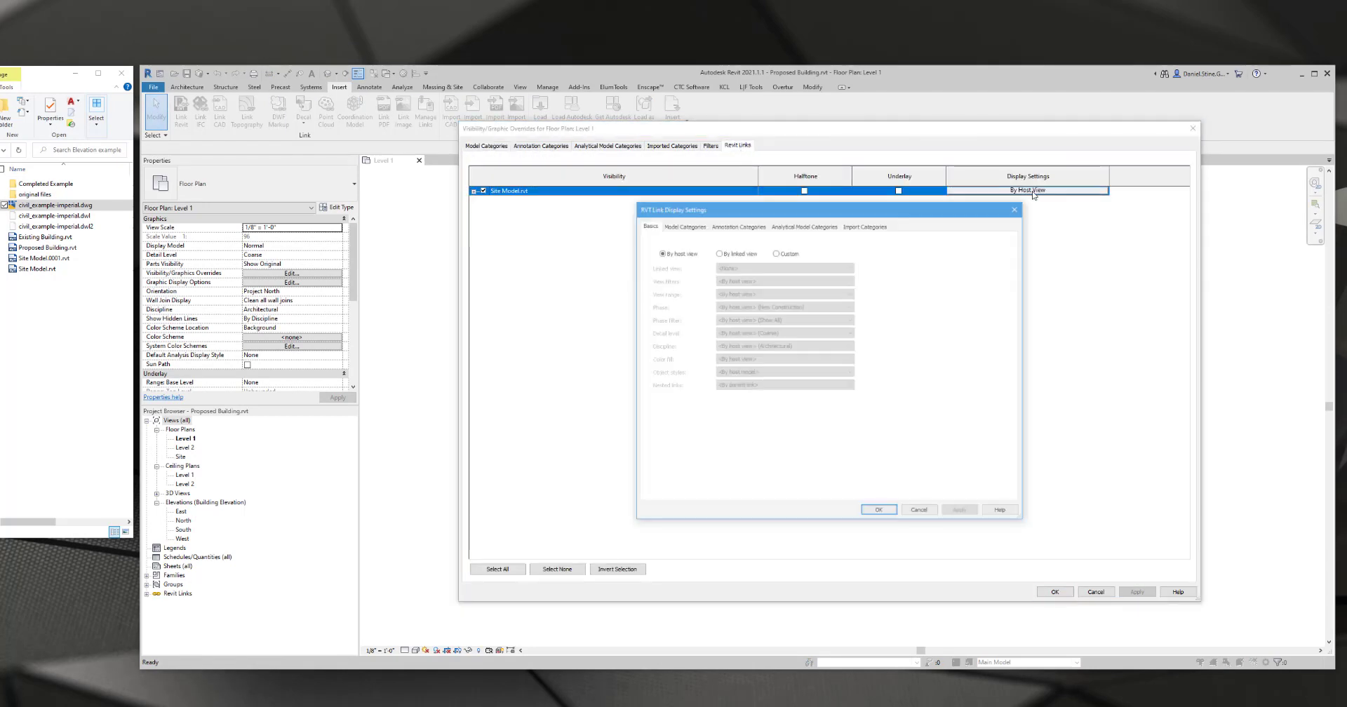
{"action": "left_click", "coordinate": [776, 252]}
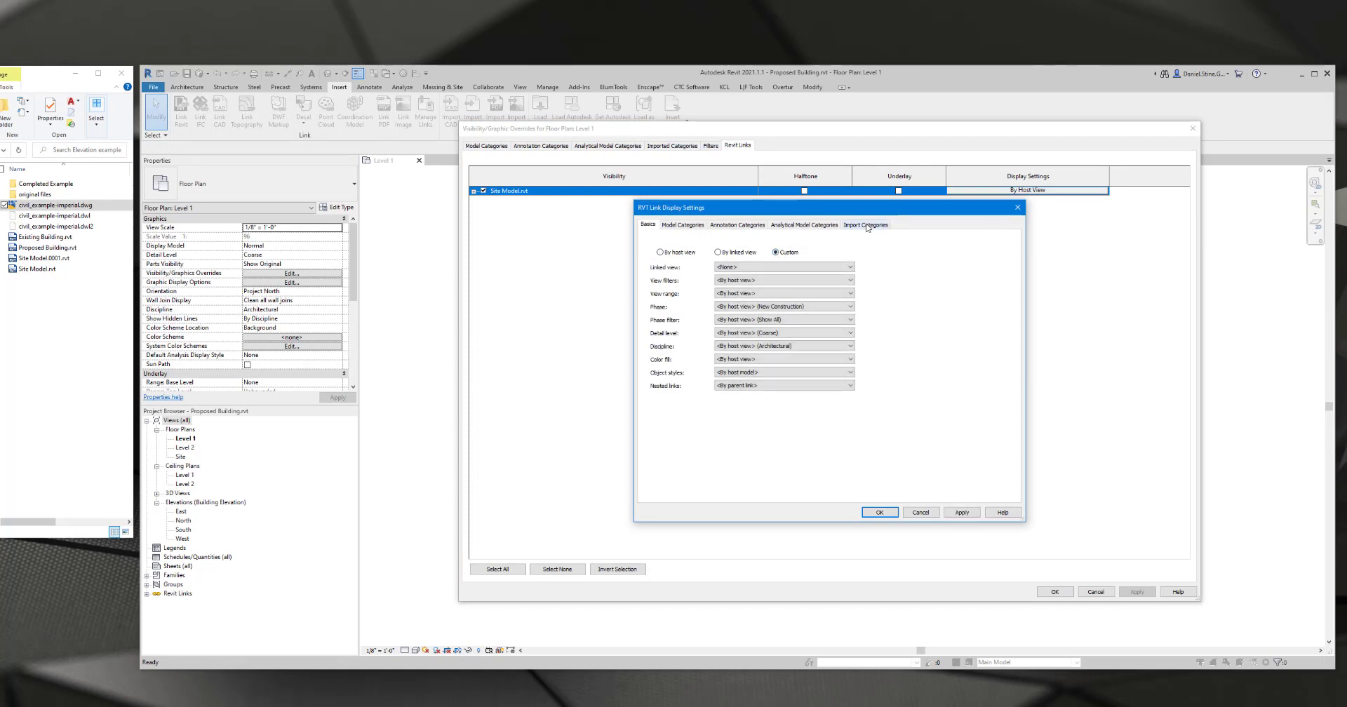
{"action": "left_click", "coordinate": [866, 224]}
{"action": "left_click", "coordinate": [785, 240]}
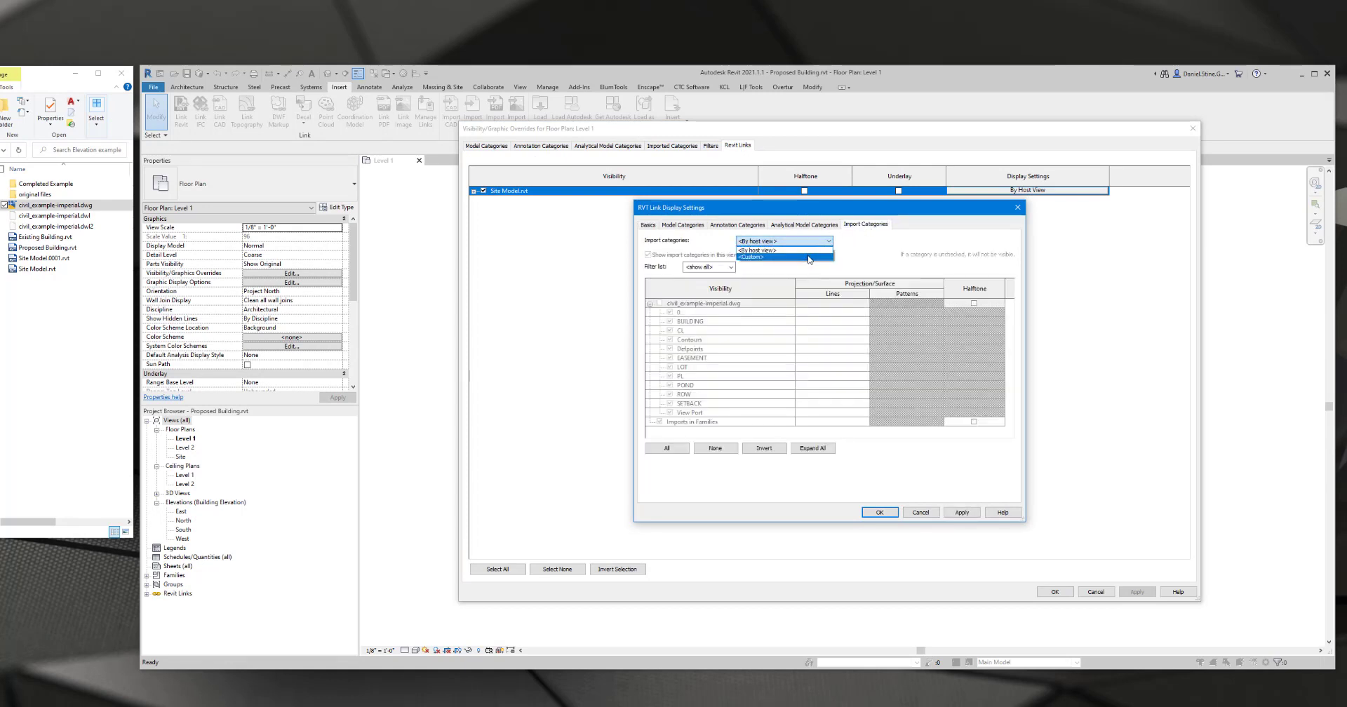
{"action": "left_click", "coordinate": [771, 252]}
{"action": "left_click", "coordinate": [660, 304]}
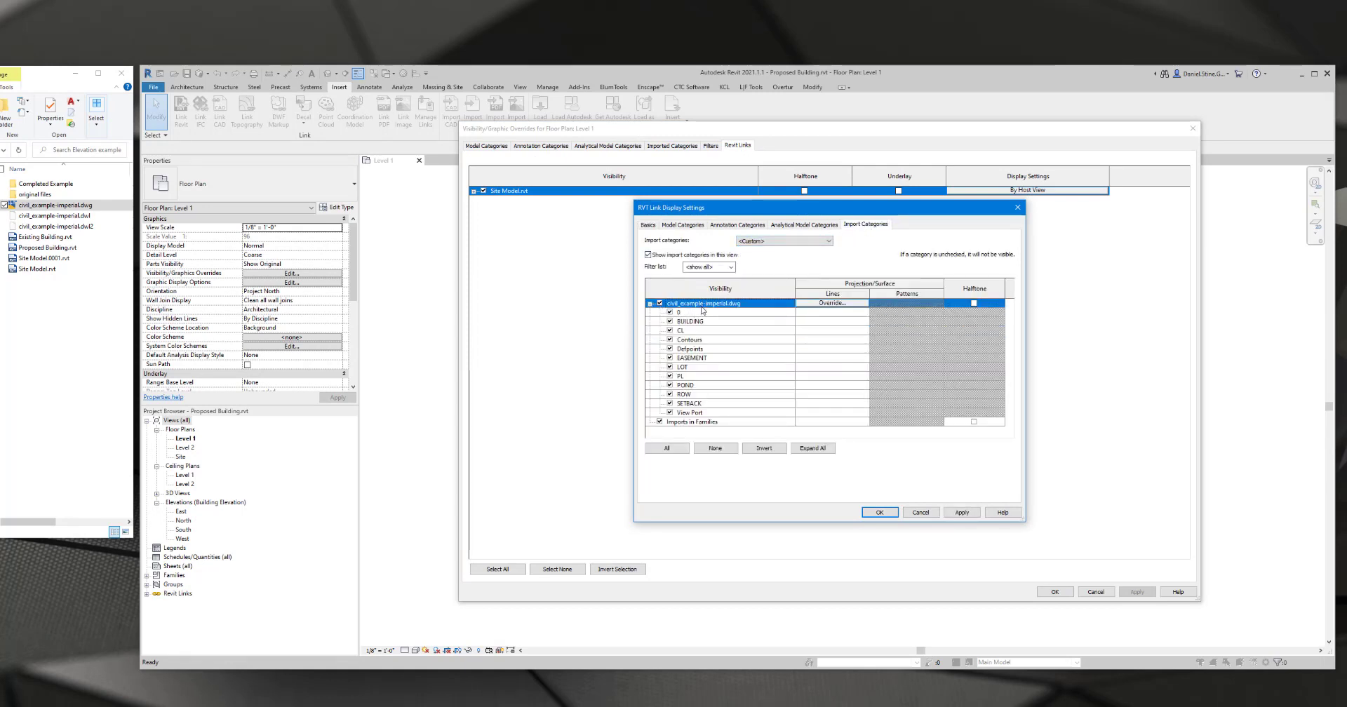
{"action": "left_click", "coordinate": [880, 512]}
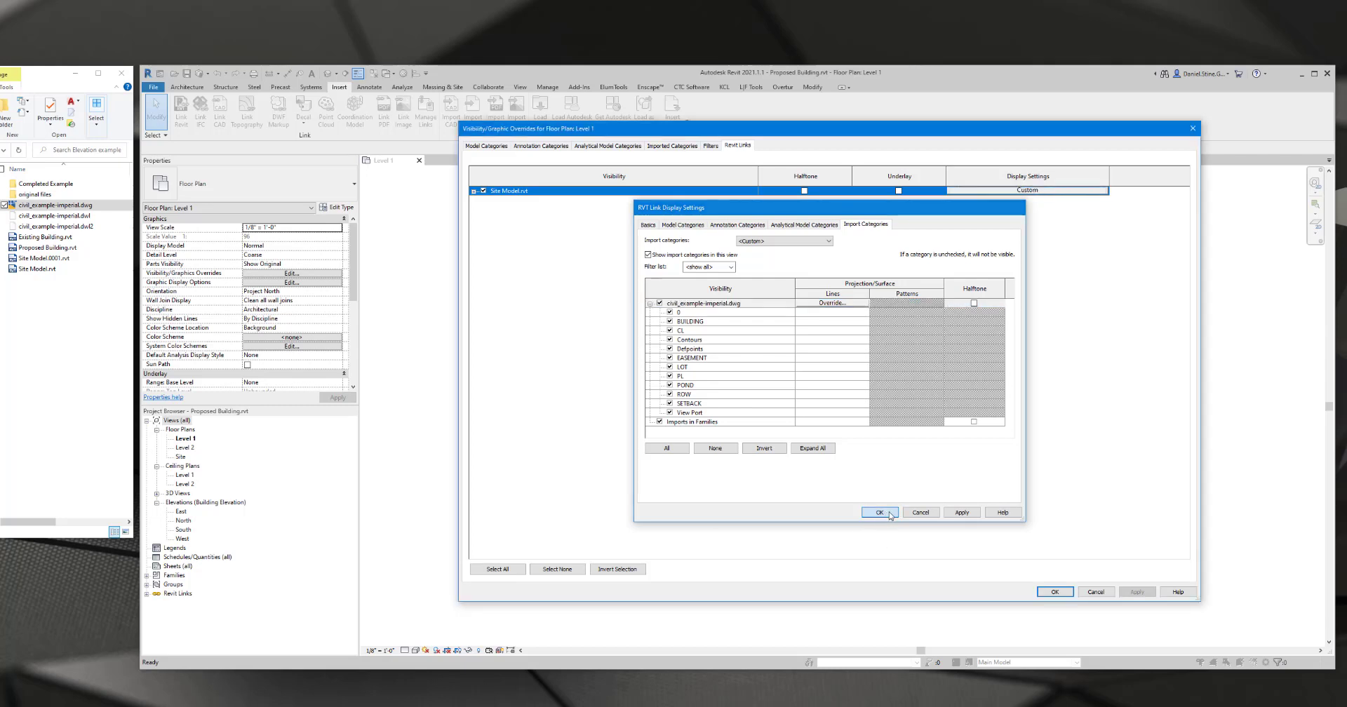
{"action": "left_click", "coordinate": [1056, 593]}
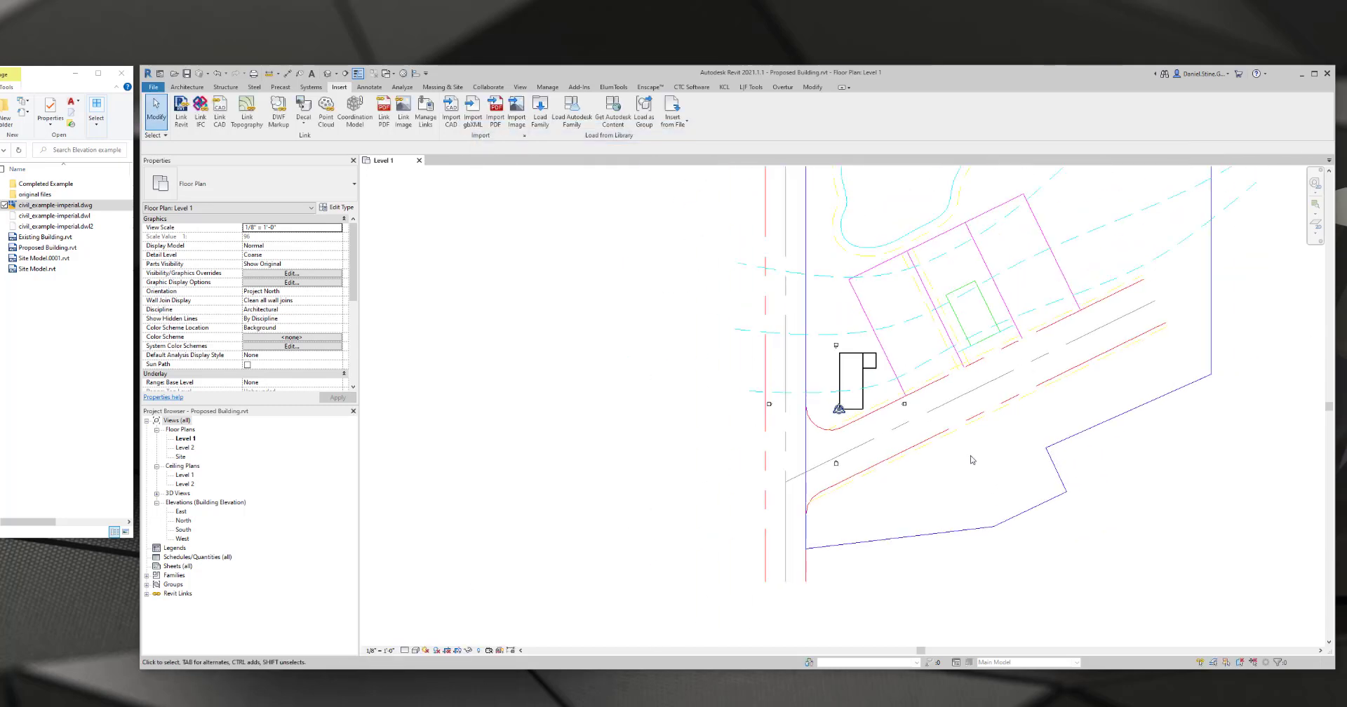
- Move the linked site model so its easternmost lot lies under the building, and rotate it clockwise to roughly square the lot with the walls
{"action": "left_click", "coordinate": [1036, 337]}
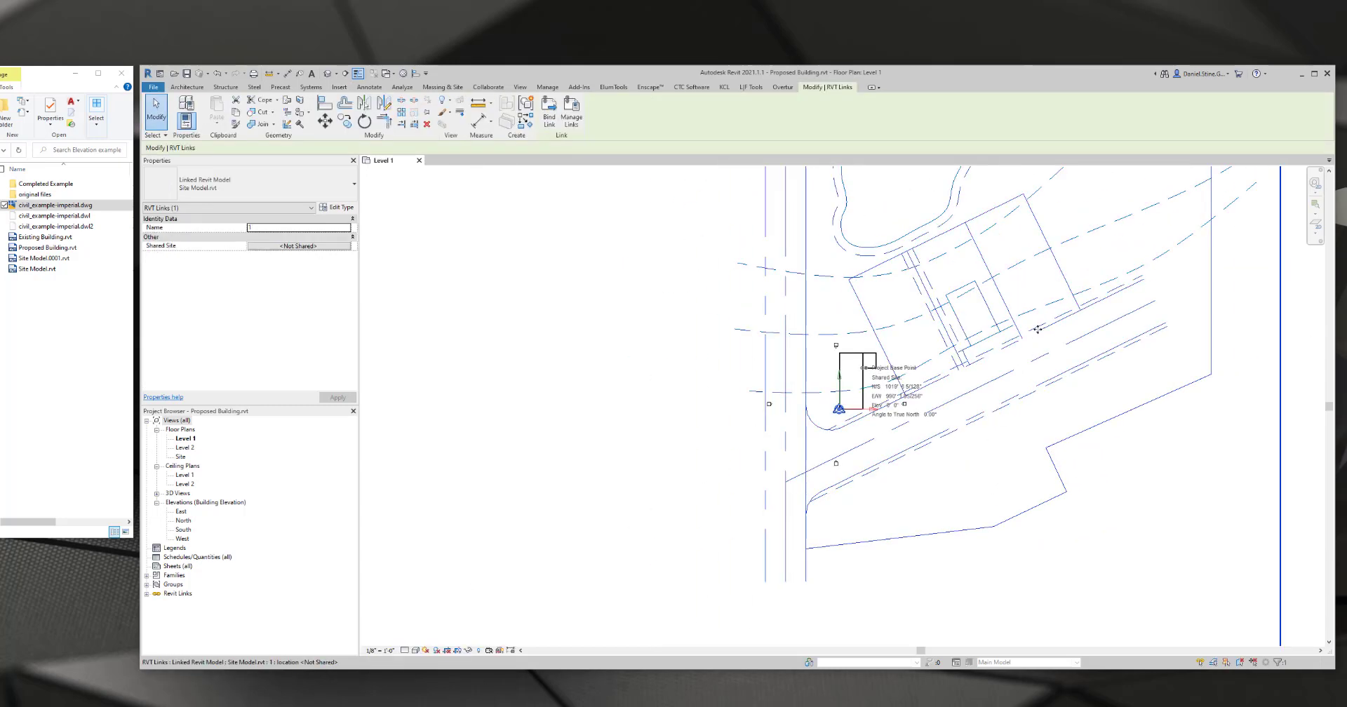
{"action": "left_click_drag", "start_coordinate": [1039, 328], "coordinate": [861, 445]}
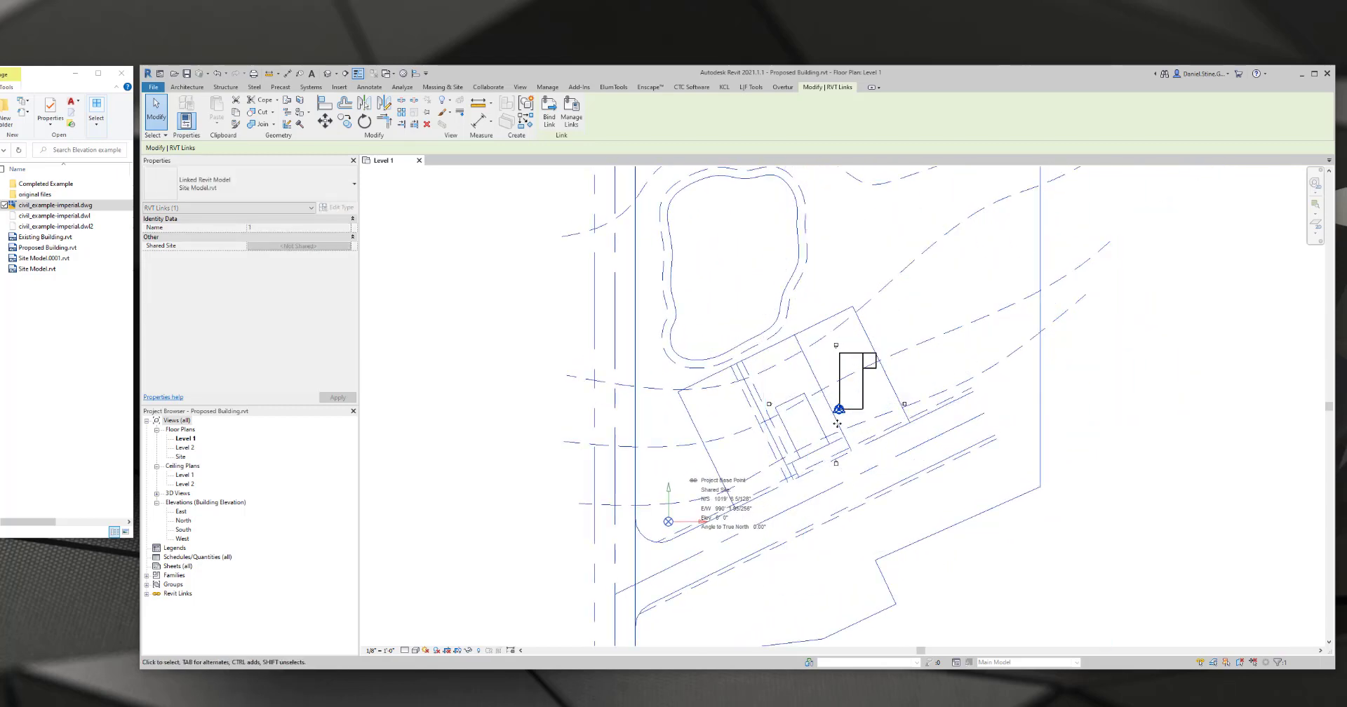
{"action": "left_click", "coordinate": [364, 121]}
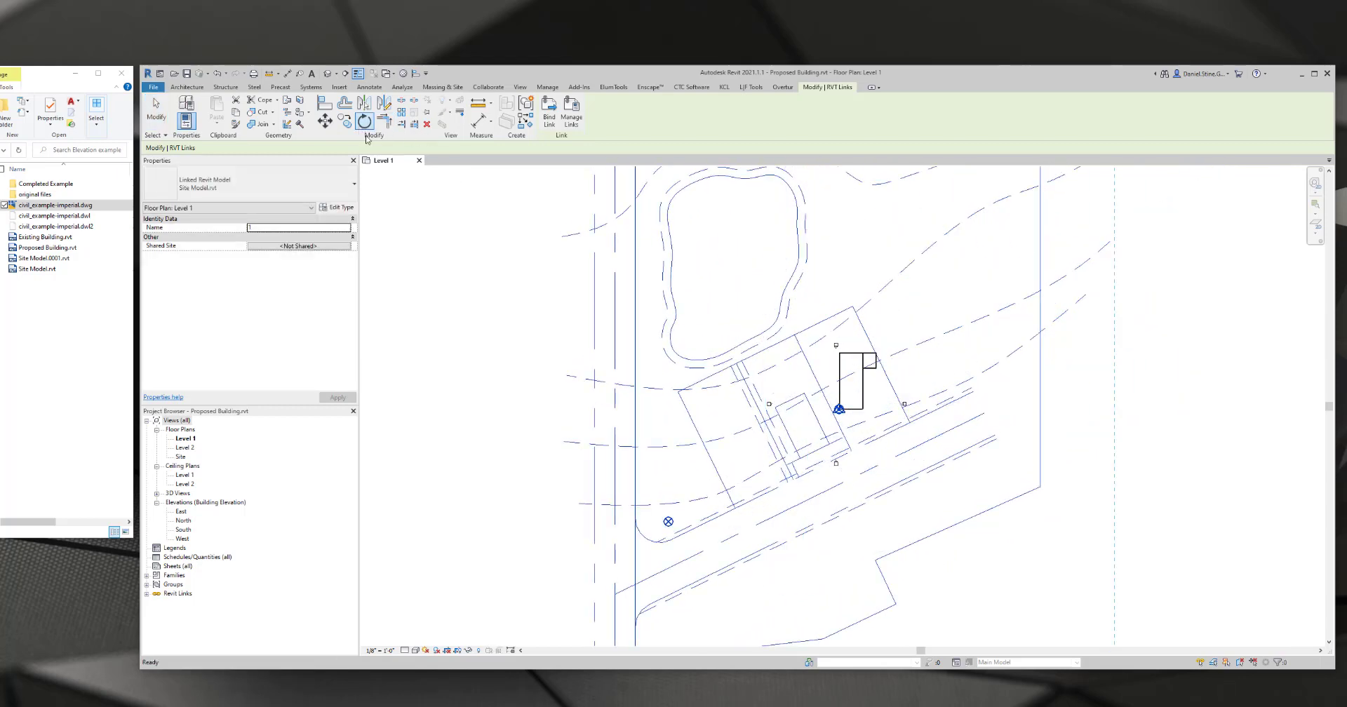
{"action": "left_click", "coordinate": [425, 149]}
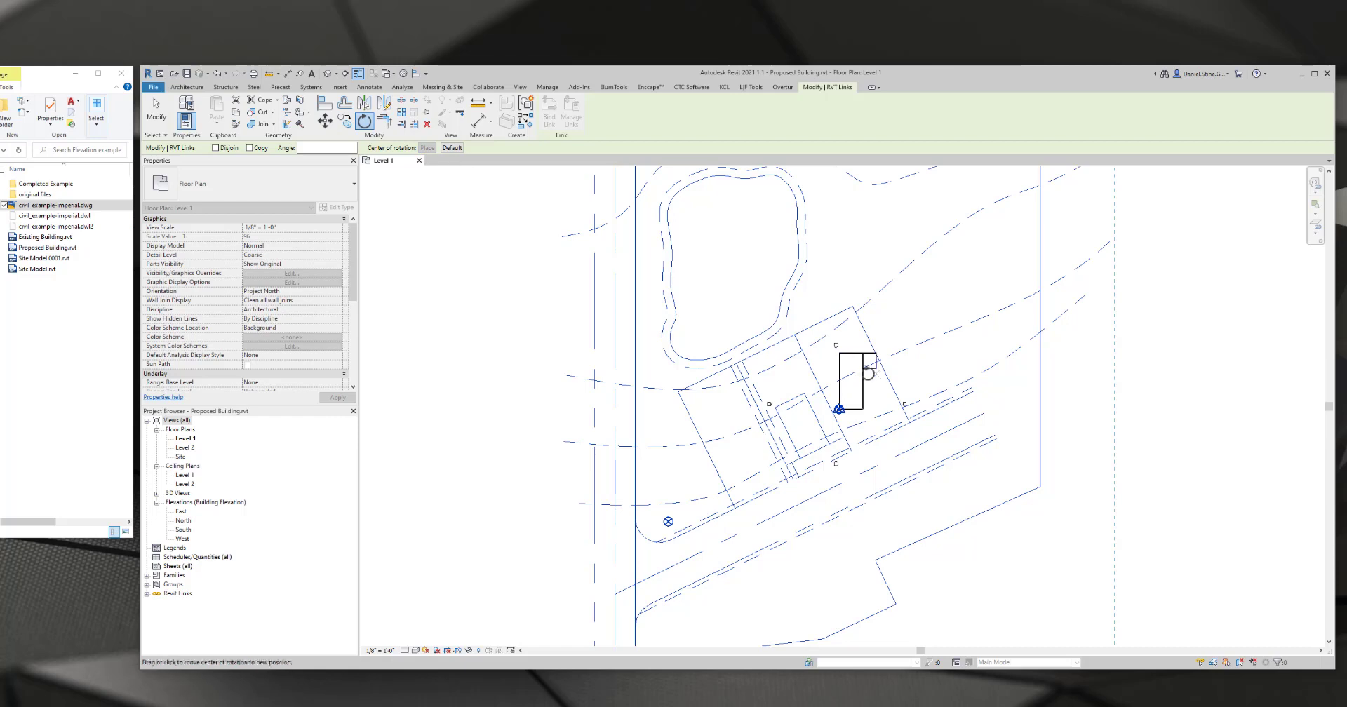
{"action": "left_click", "coordinate": [852, 374]}
{"action": "left_click", "coordinate": [823, 289]}
{"action": "left_click", "coordinate": [873, 284]}
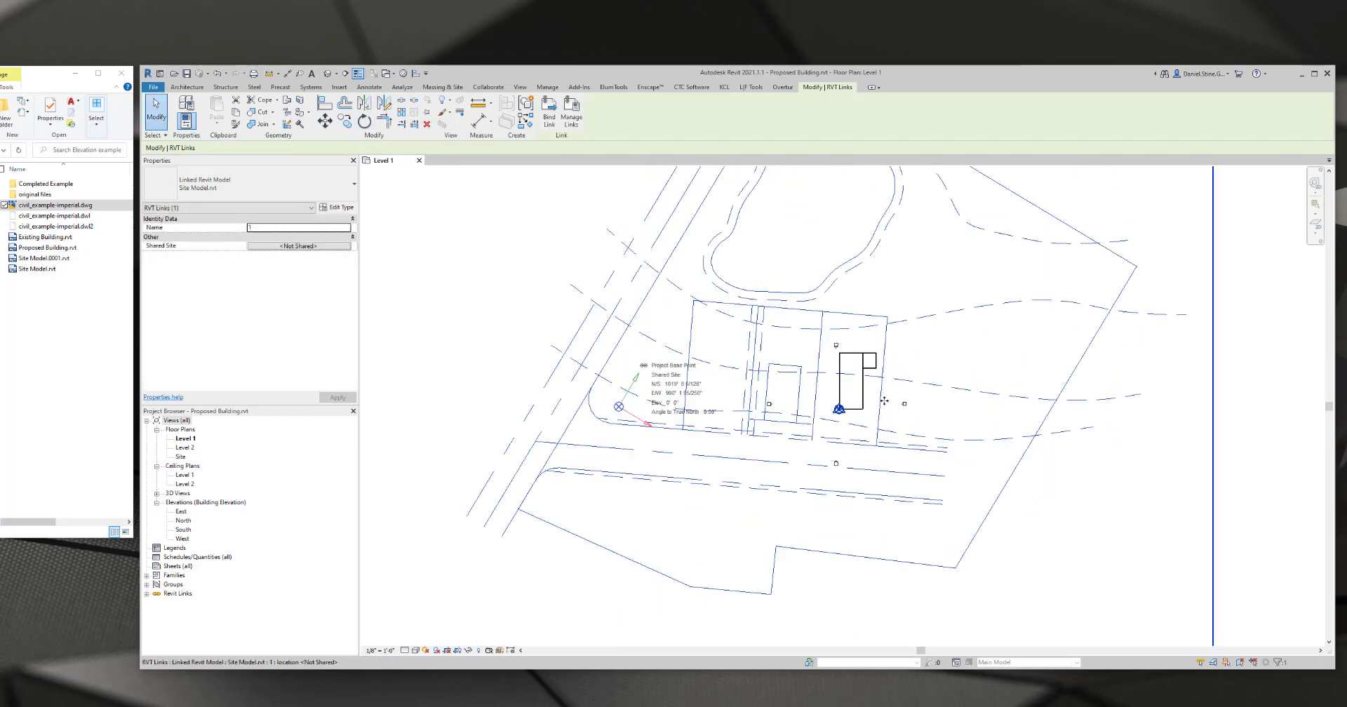
- Rotate the linked site model slightly counterclockwise about a rotation center placed at the building
{"action": "left_click", "coordinate": [364, 122]}
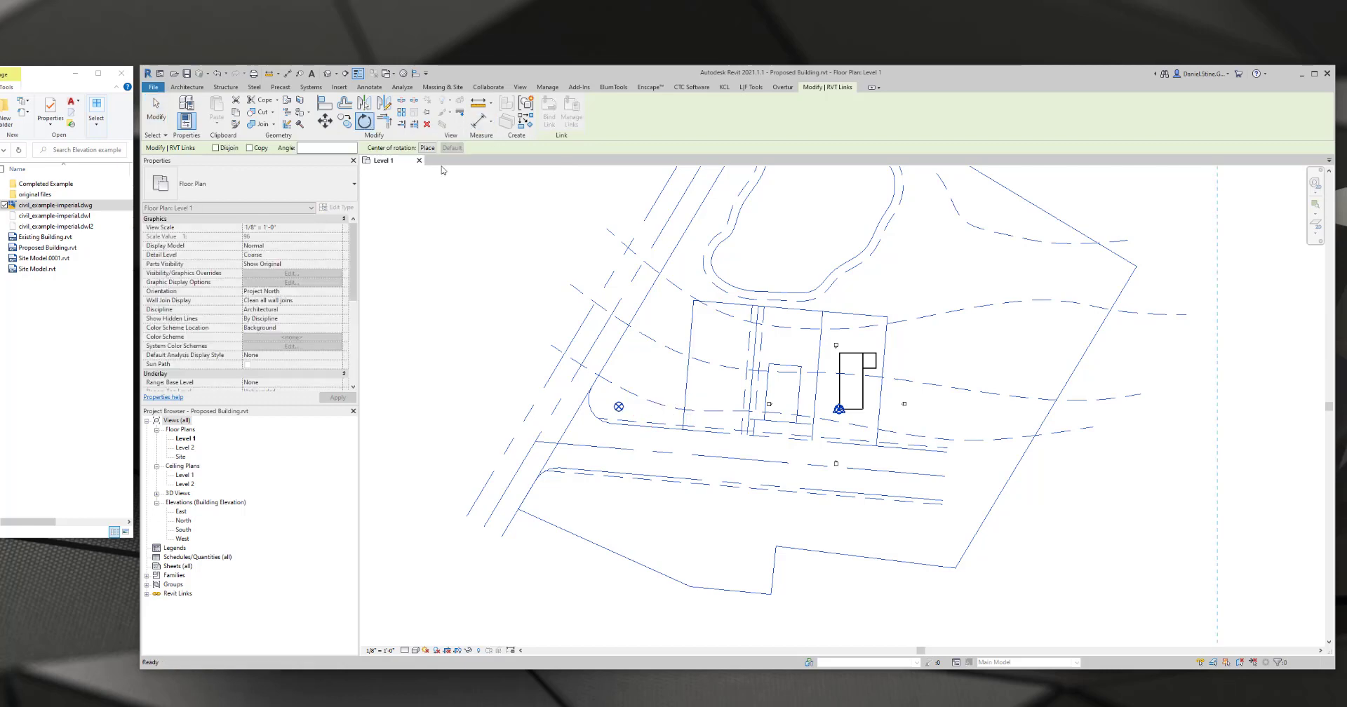
{"action": "left_click", "coordinate": [427, 148]}
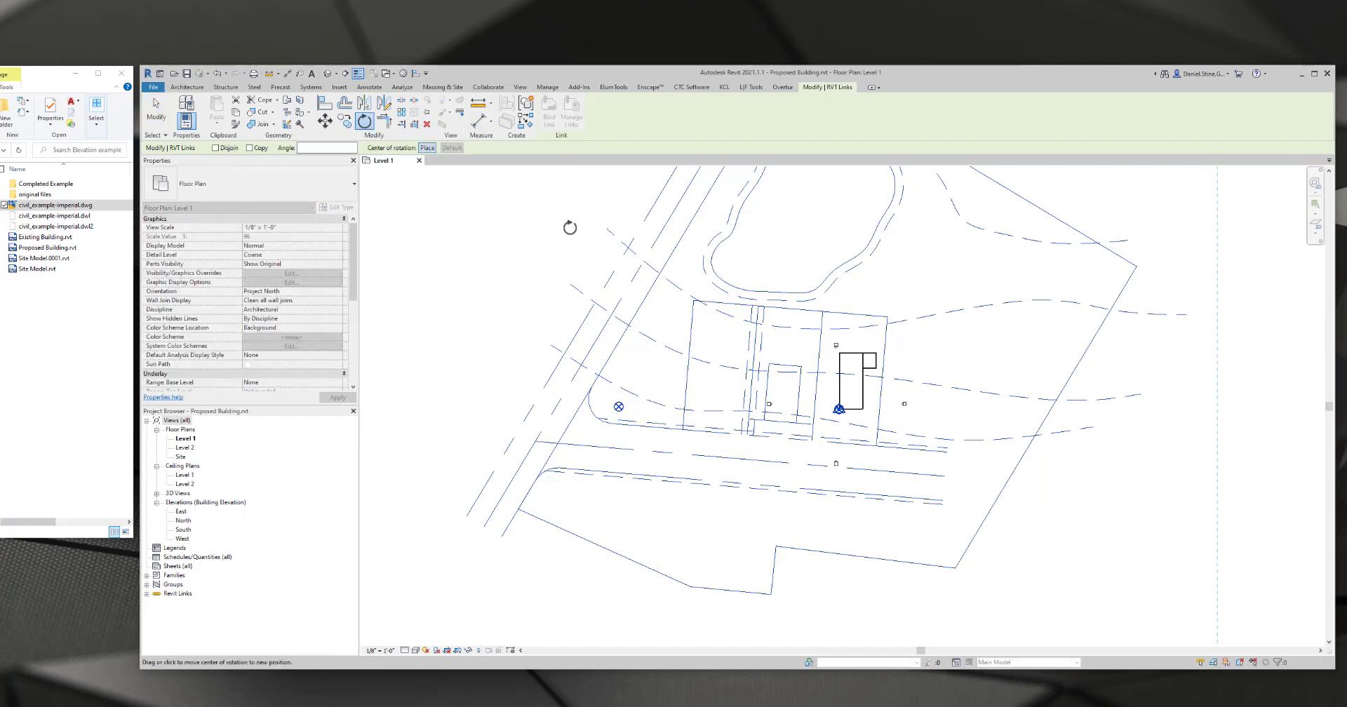
{"action": "left_click", "coordinate": [846, 374]}
{"action": "left_click", "coordinate": [870, 293]}
{"action": "left_click", "coordinate": [858, 291]}
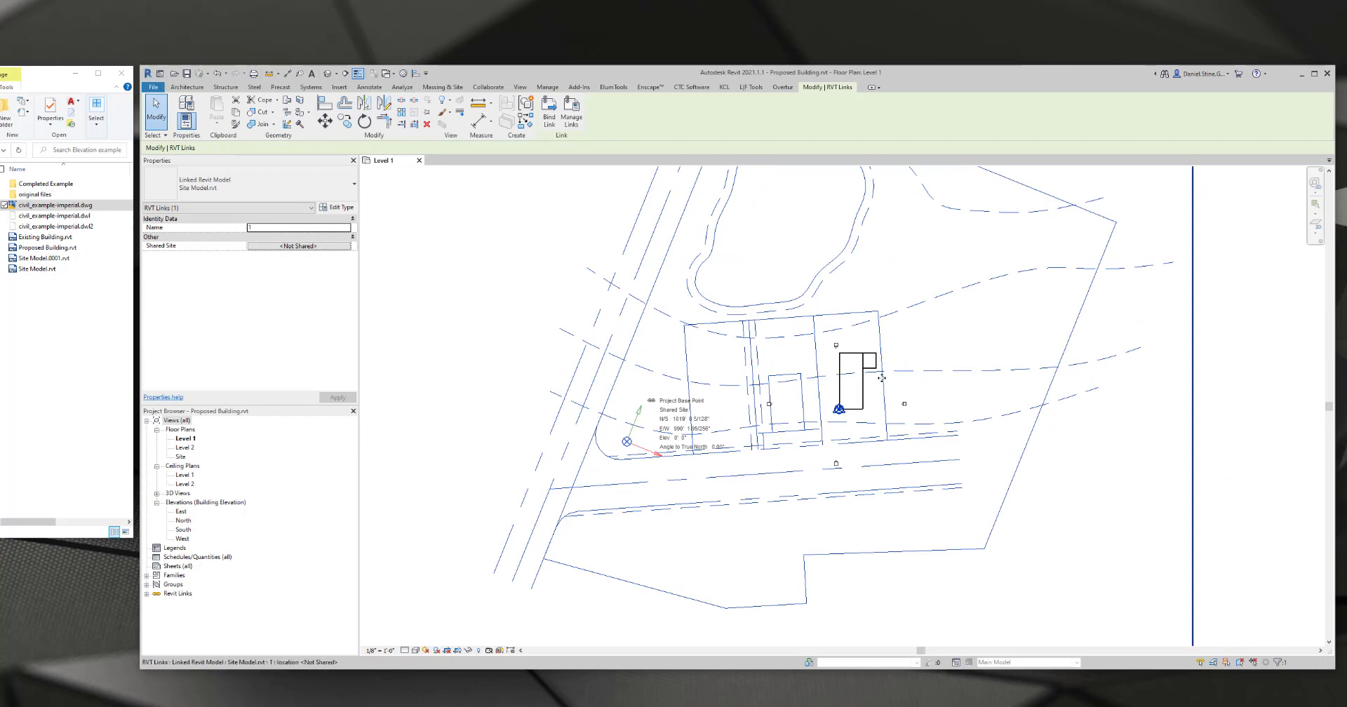
- Shift the linked site model slightly east and south so the easternmost lot sits around the building
{"action": "left_click_drag", "start_coordinate": [882, 378], "coordinate": [896, 391]}
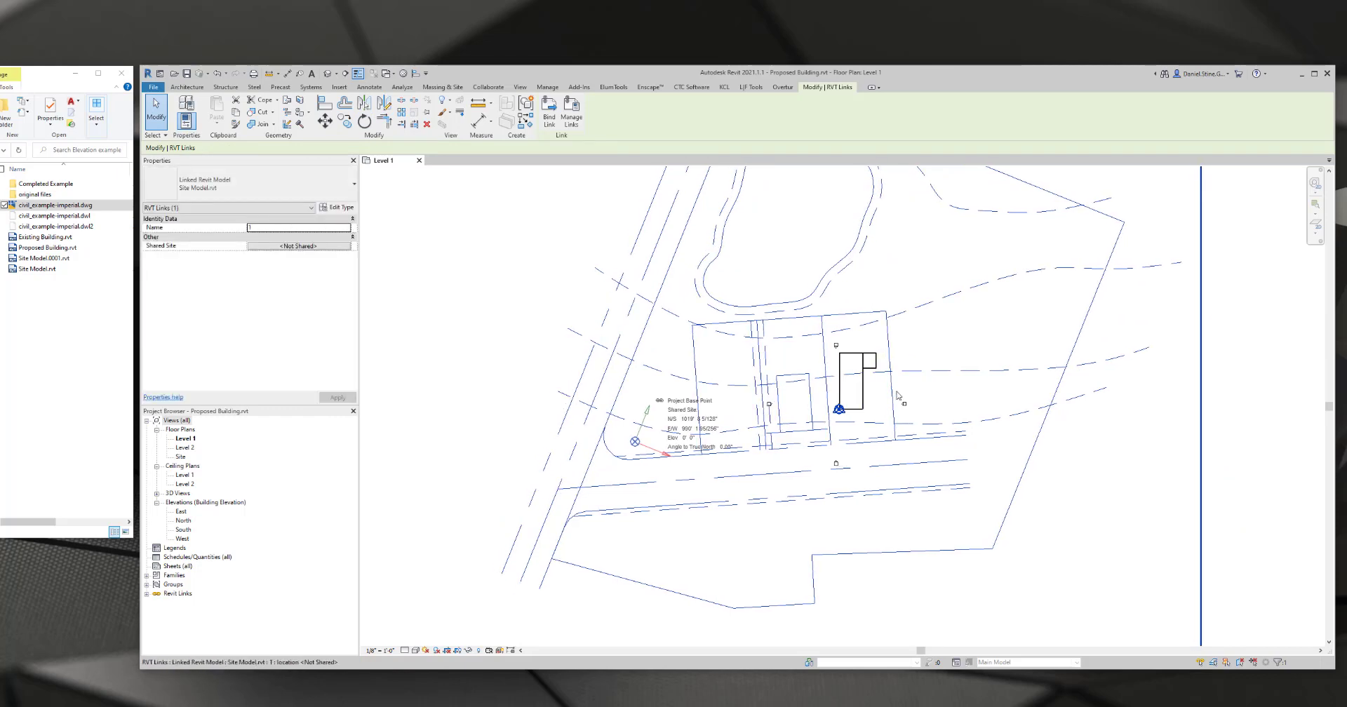
{"action": "key", "text": "Up"}
{"action": "key", "text": "Up"}
{"action": "key", "text": "Down"}
{"action": "key", "text": "Down"}
{"action": "key", "text": "Down"}
{"action": "key", "text": "Down"}
{"action": "key", "text": "Down"}
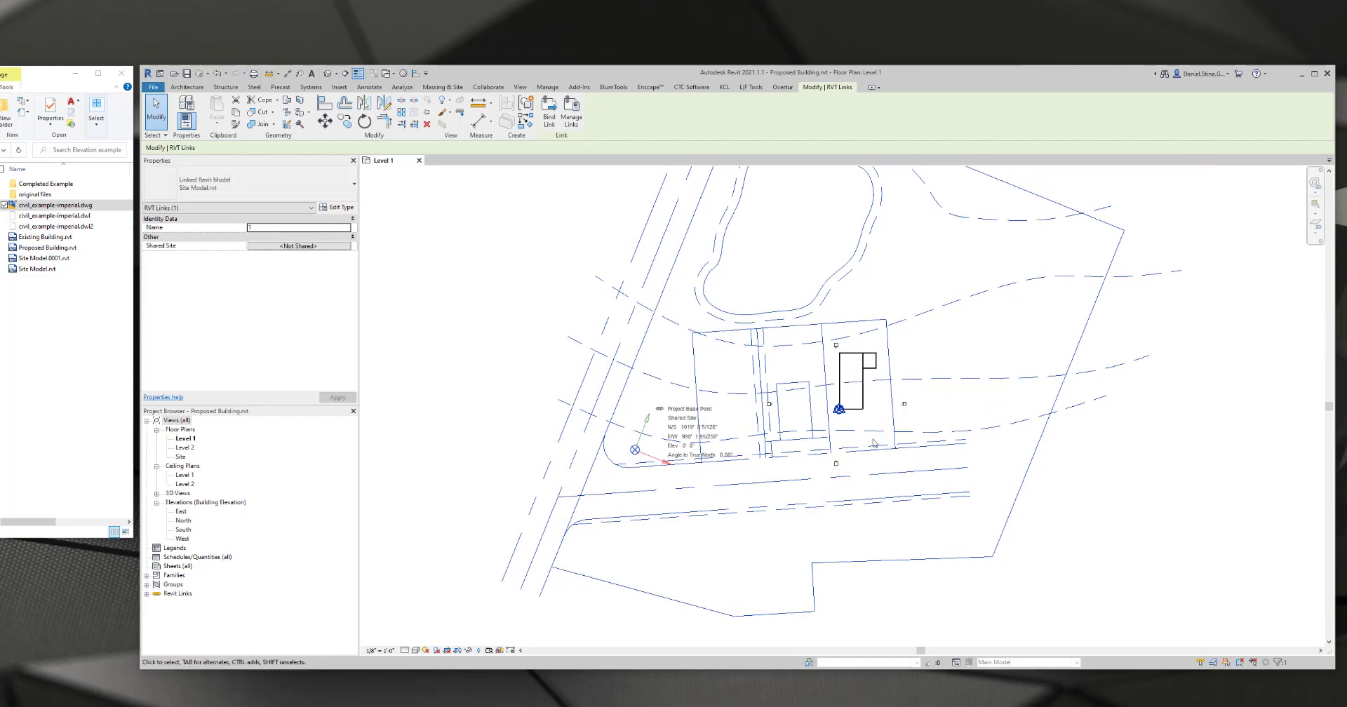
- In the North elevation, align the linked site model's 22'-0" level with the building's Level 1
{"action": "double_click", "coordinate": [183, 521]}
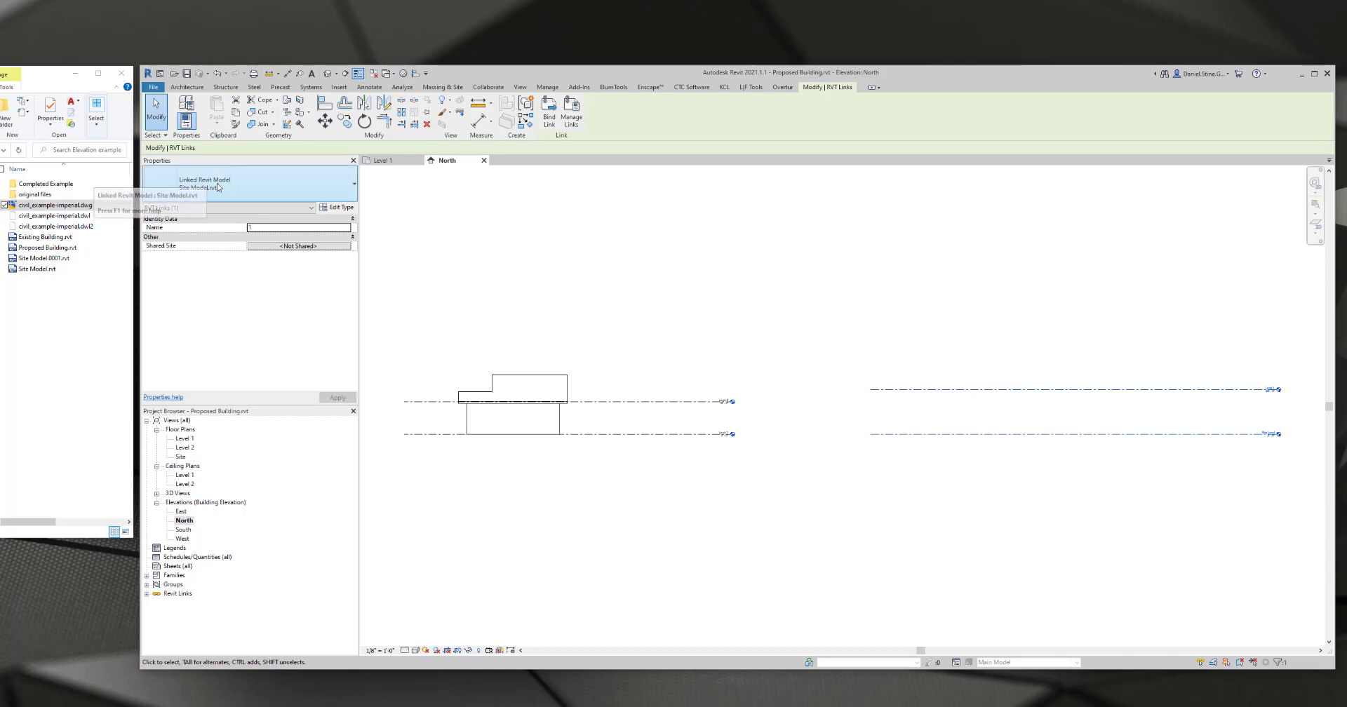
{"action": "scroll", "coordinate": [1305, 404], "scroll_direction": "up", "scroll_amount": 3}
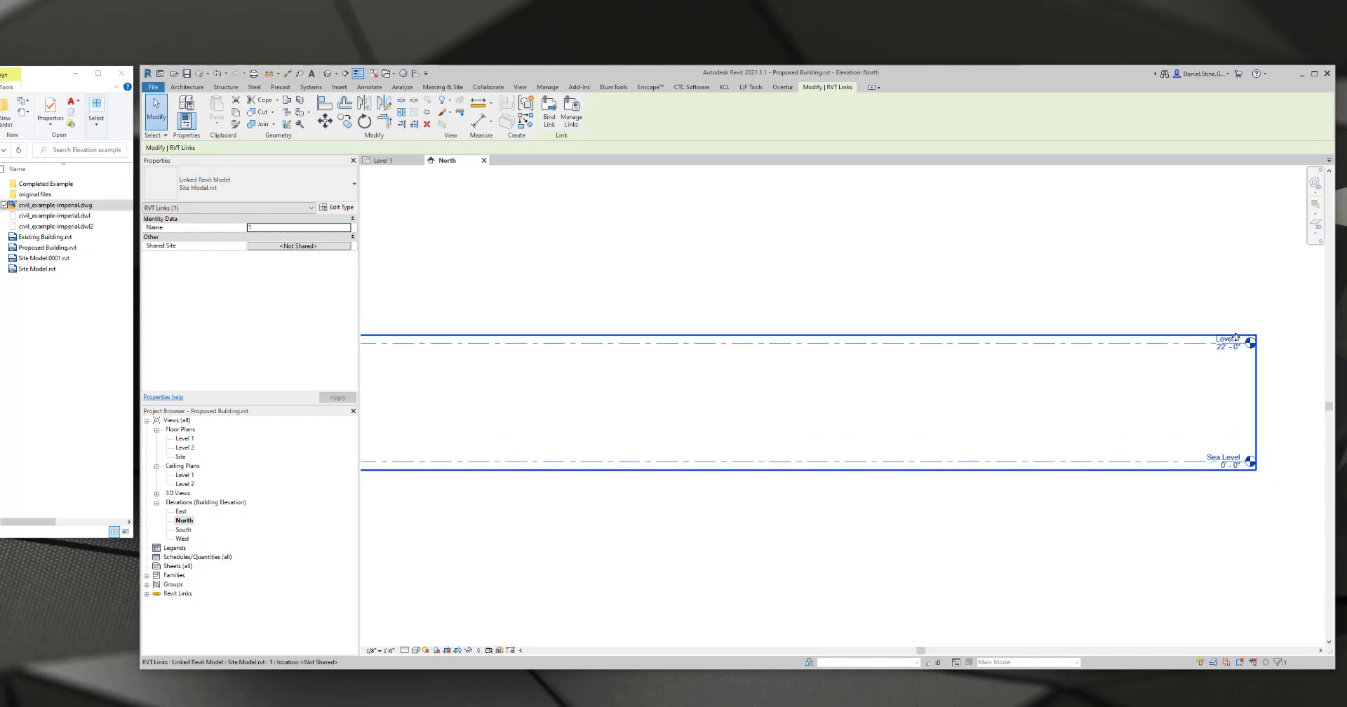
{"action": "scroll", "coordinate": [1209, 394], "scroll_direction": "down", "scroll_amount": 4}
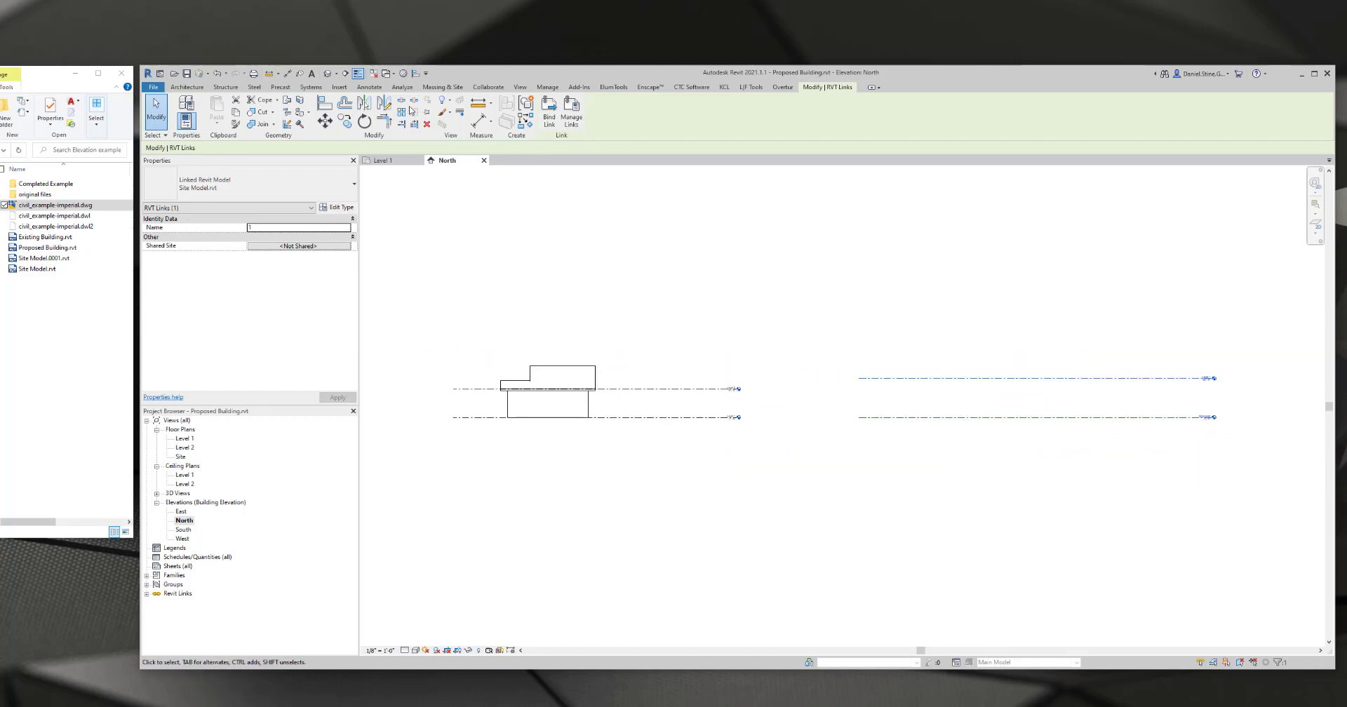
{"action": "key", "text": "a"}
{"action": "key", "text": "l"}
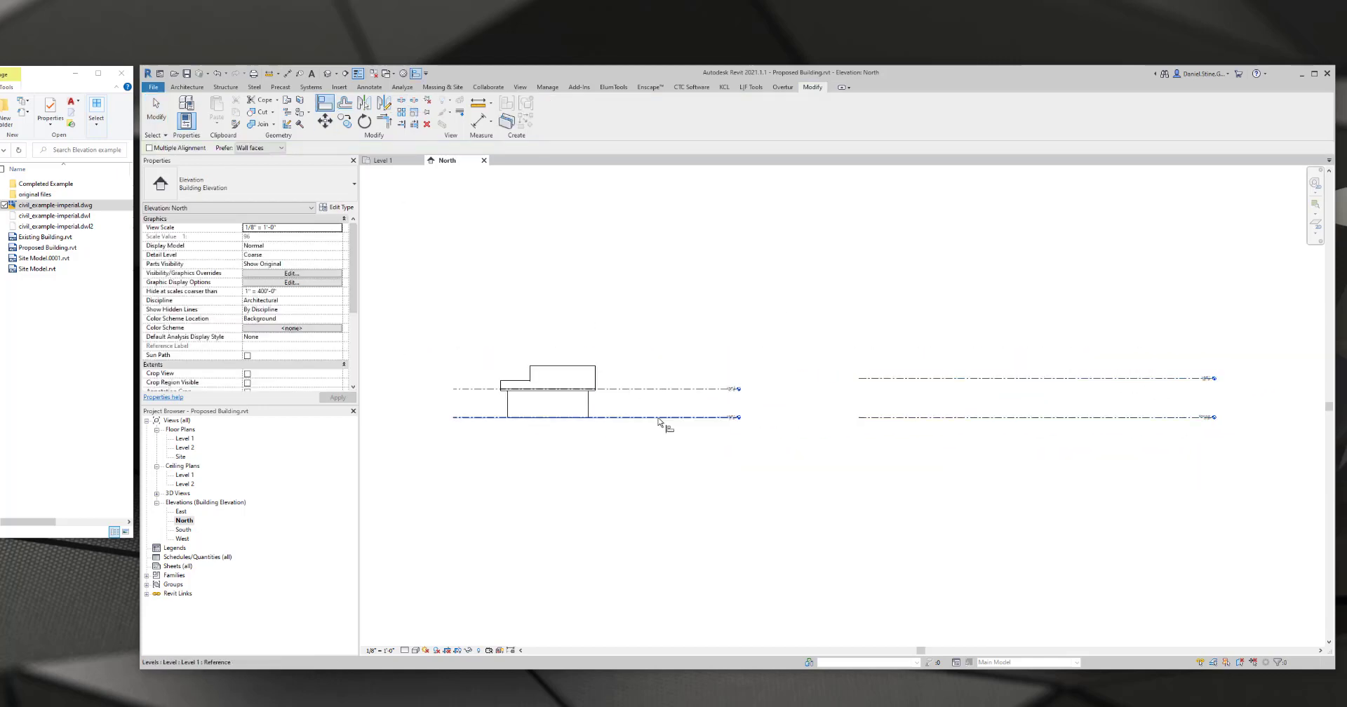
{"action": "left_click", "coordinate": [658, 418]}
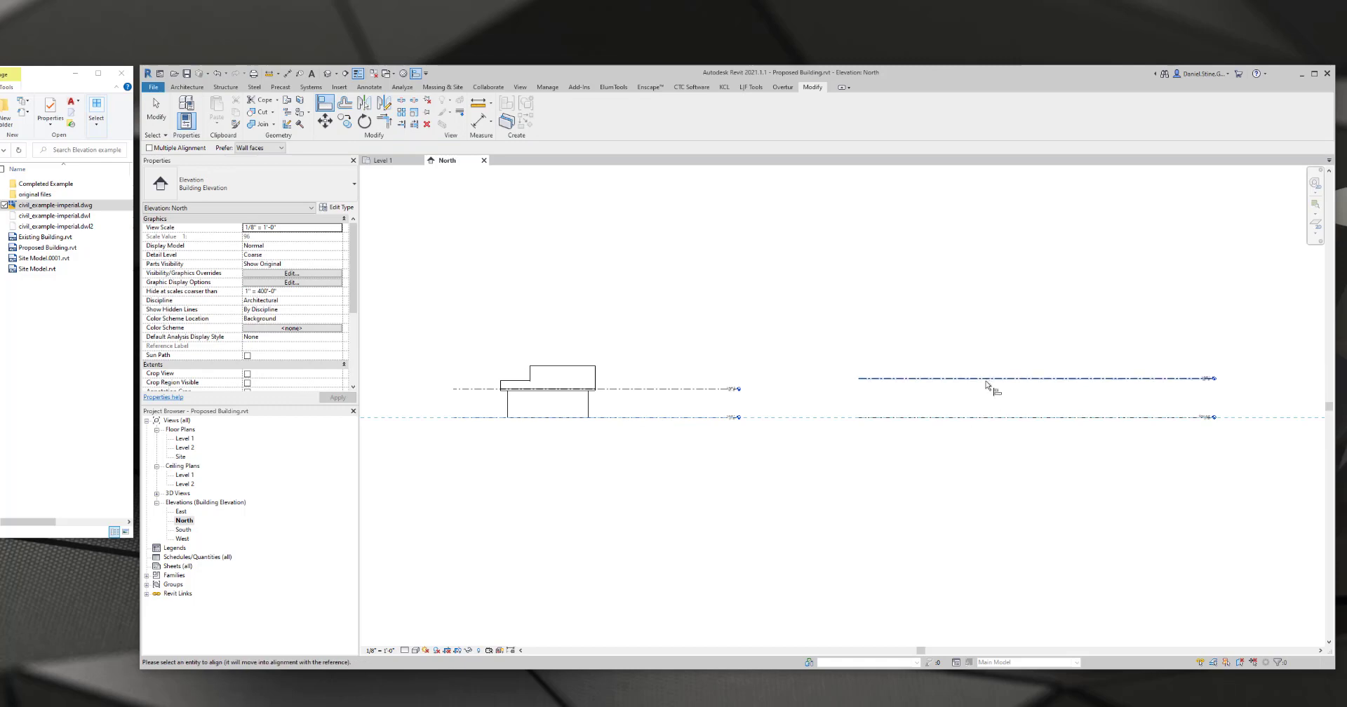
{"action": "left_click", "coordinate": [986, 379]}
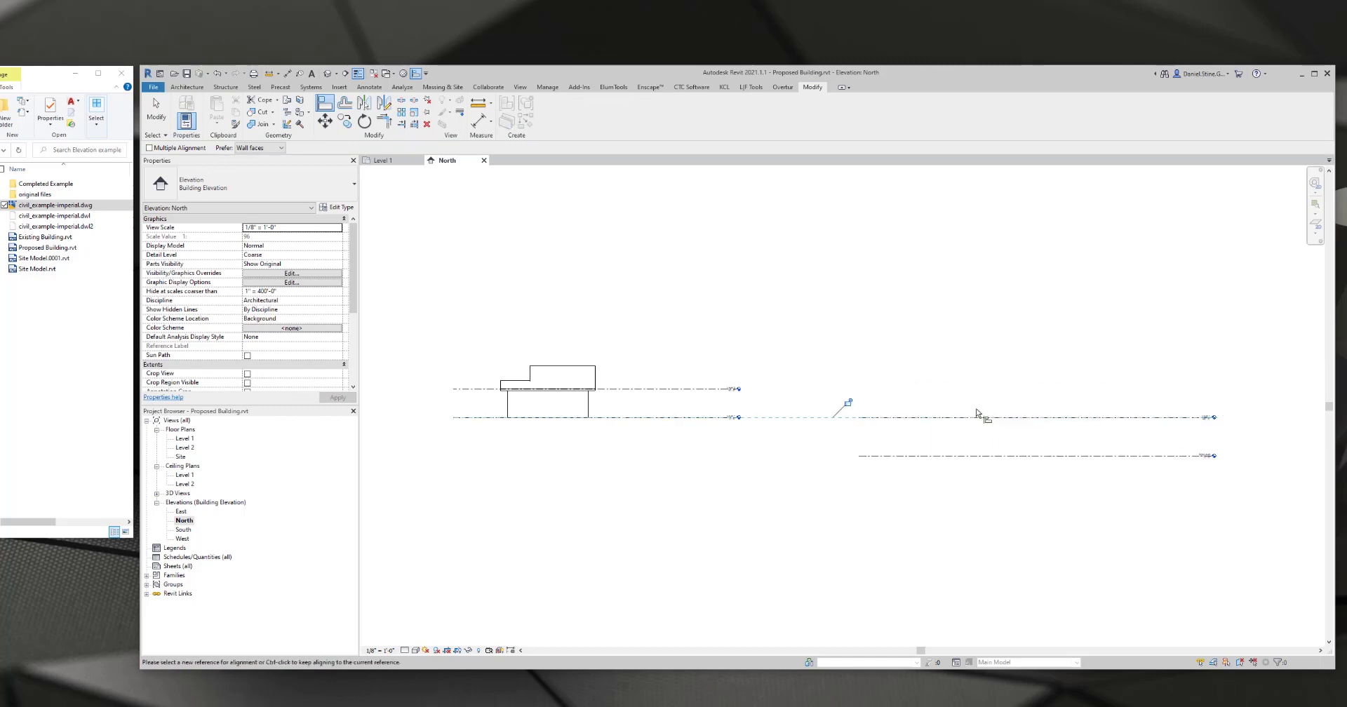
{"action": "key", "text": "Escape"}
{"action": "key", "text": "Escape"}
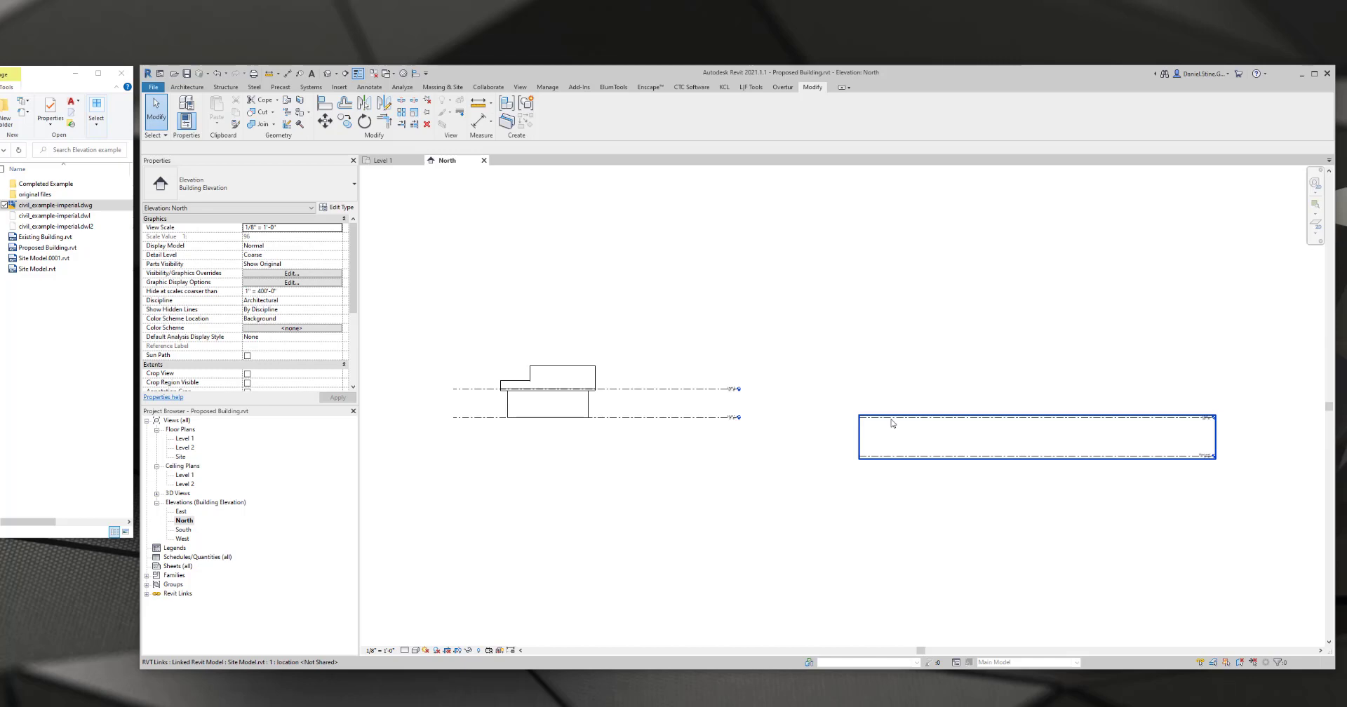
- Return to the Level 1 plan and reconcile the site link by acquiring the shared coordinate system from Site Model.rvt, recorded at position Internal
{"action": "left_click", "coordinate": [484, 160]}
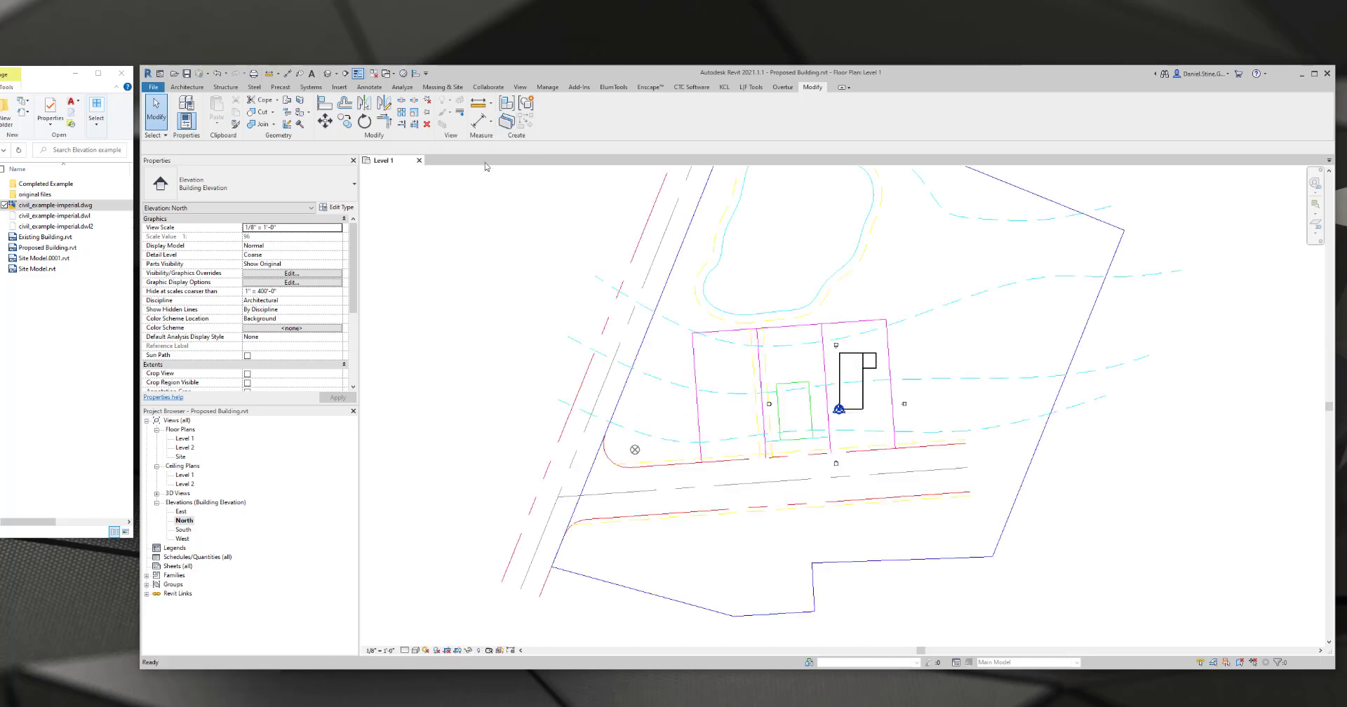
{"action": "left_click", "coordinate": [729, 297]}
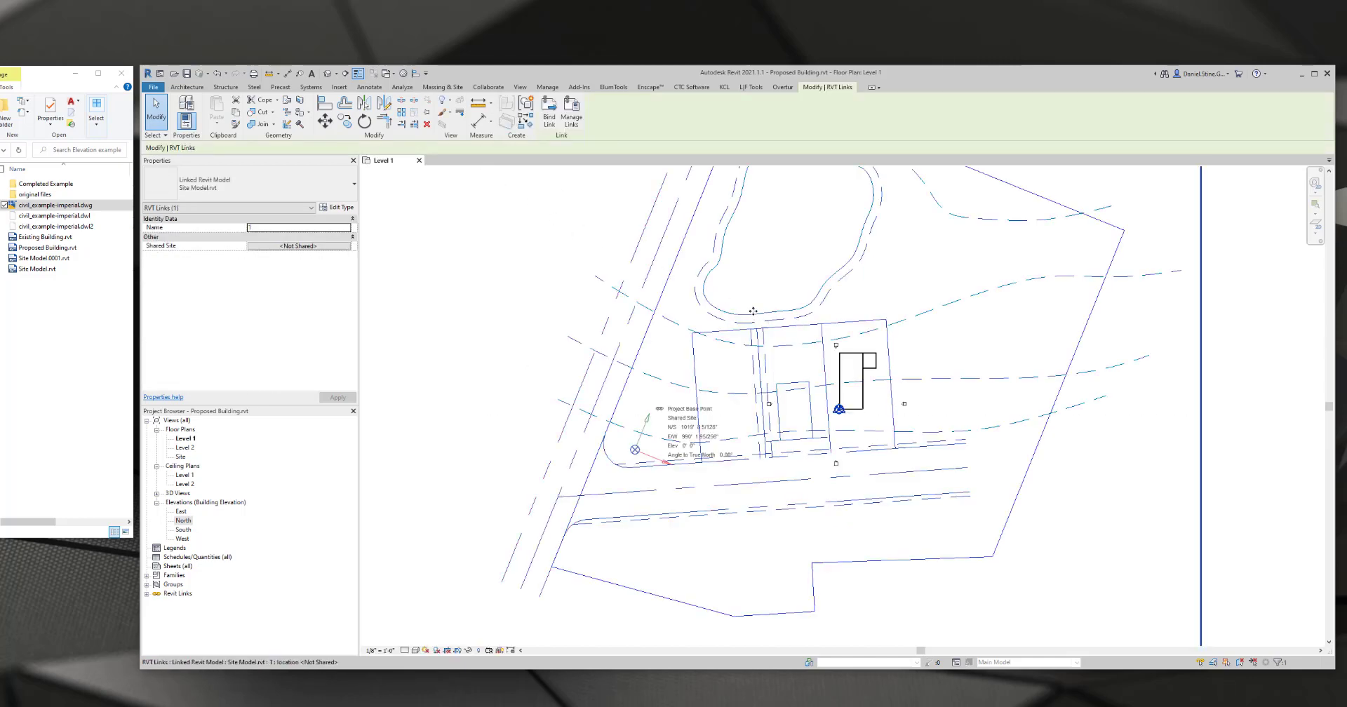
{"action": "left_click", "coordinate": [337, 246]}
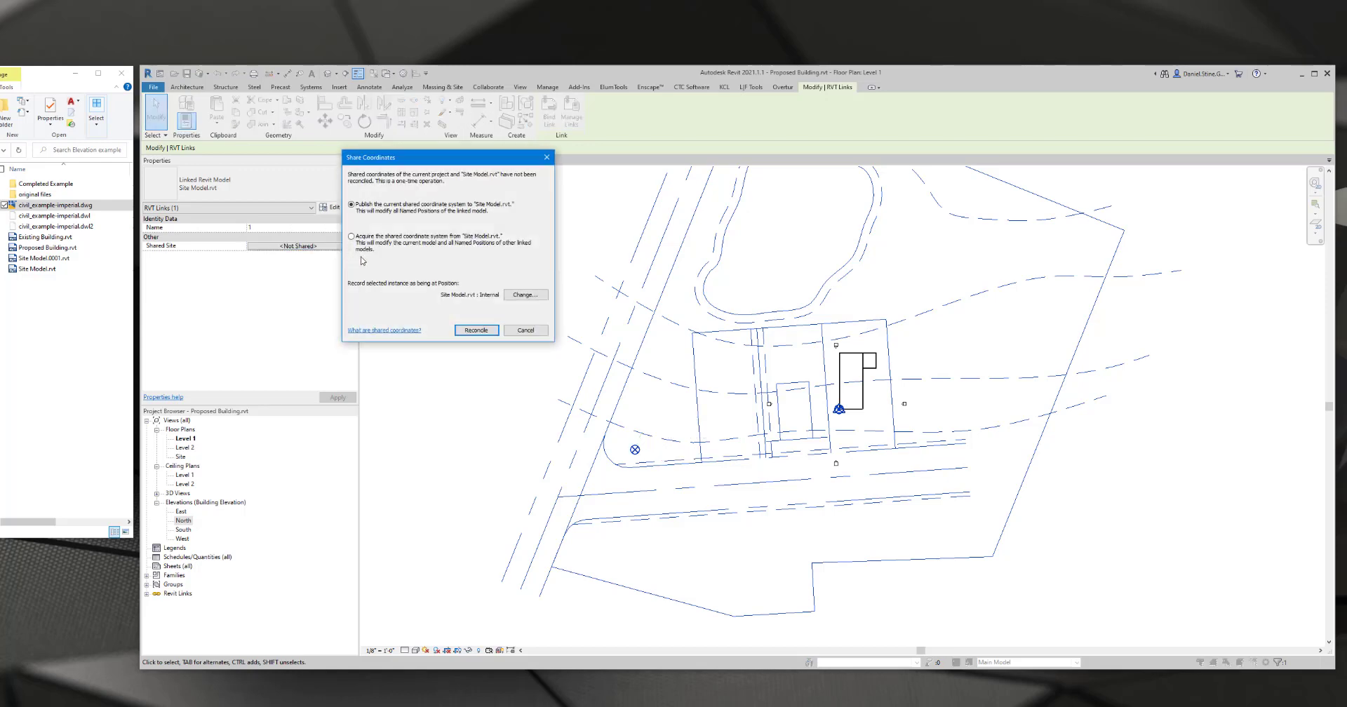
{"action": "left_click", "coordinate": [484, 330]}
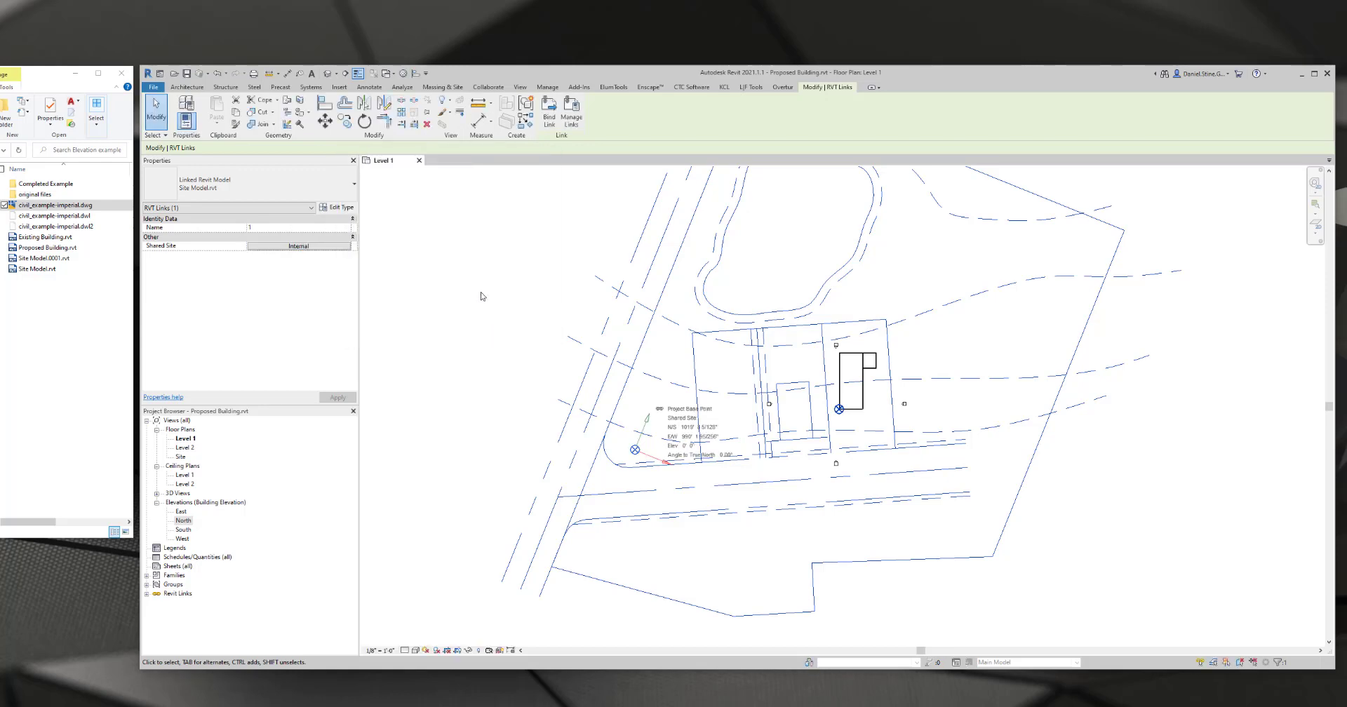
- Open the North elevation and turn on the Survey Point subcategory under Site in its visibility/graphic overrides
{"action": "scroll", "coordinate": [481, 295], "scroll_direction": "down", "scroll_amount": 2}
{"action": "middle_click_drag", "start_coordinate": [449, 305], "coordinate": [566, 324]}
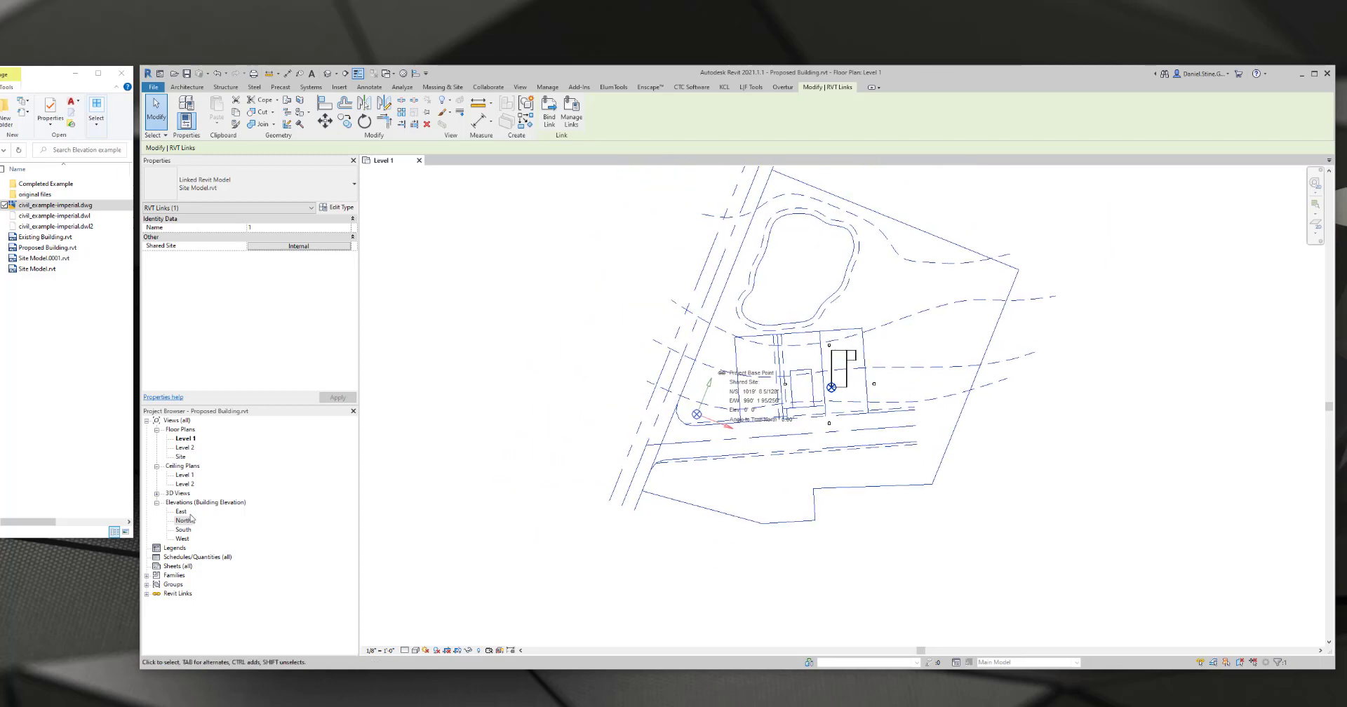
{"action": "double_click", "coordinate": [183, 520]}
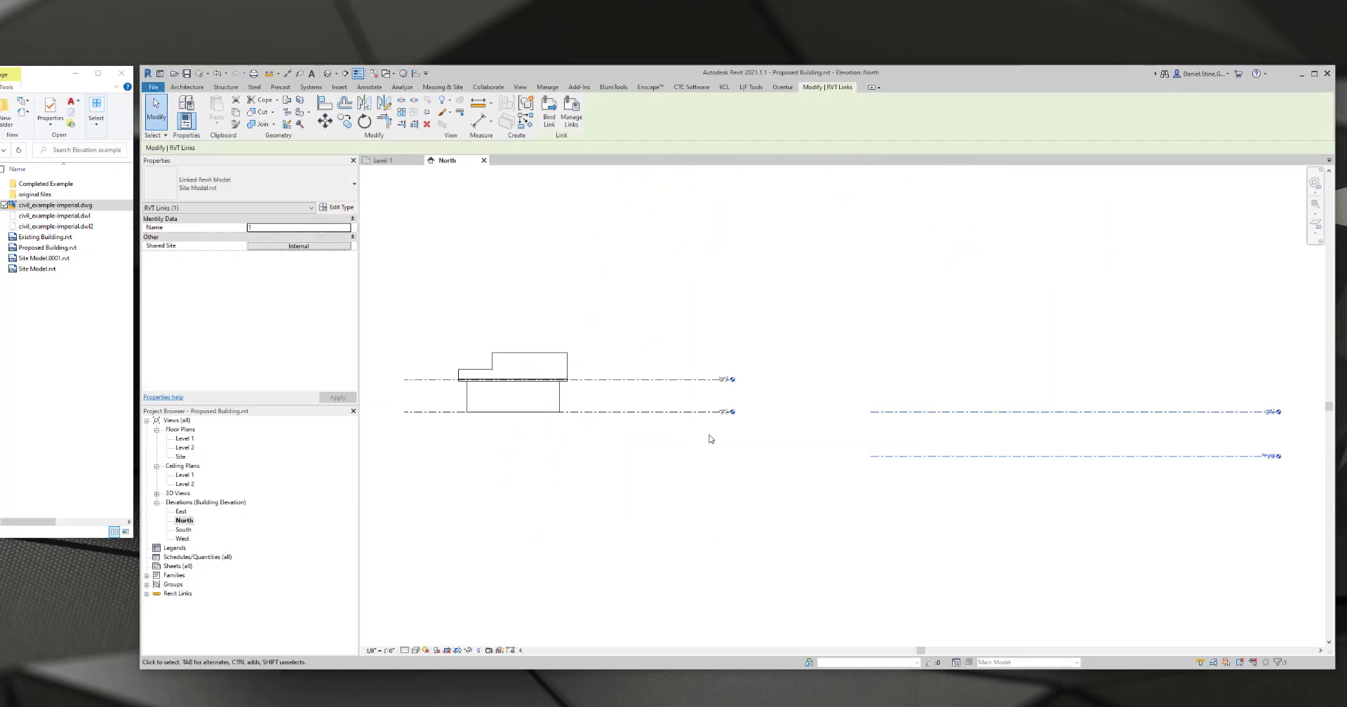
{"action": "scroll", "coordinate": [711, 439], "scroll_direction": "down", "scroll_amount": 4}
{"action": "scroll", "coordinate": [684, 444], "scroll_direction": "down", "scroll_amount": 1}
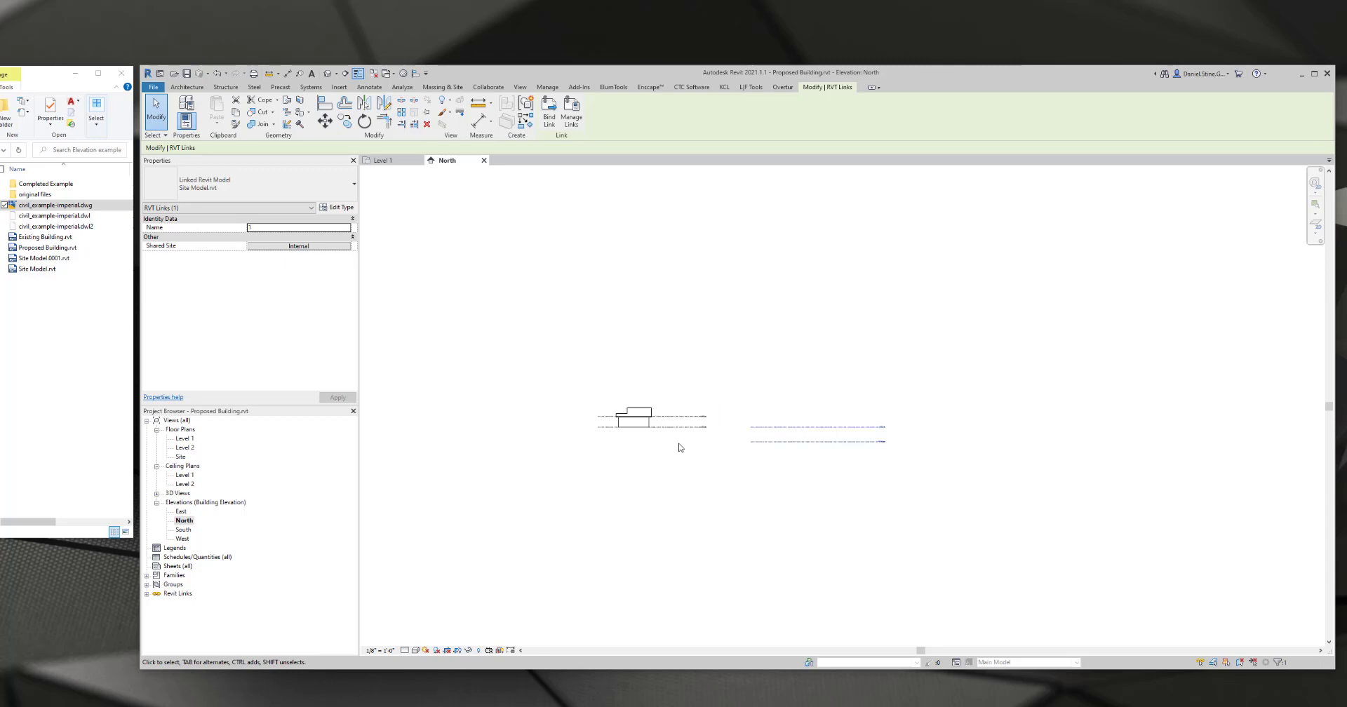
{"action": "middle_click_drag", "start_coordinate": [679, 447], "coordinate": [799, 469]}
{"action": "key", "text": "v"}
{"action": "key", "text": "g"}
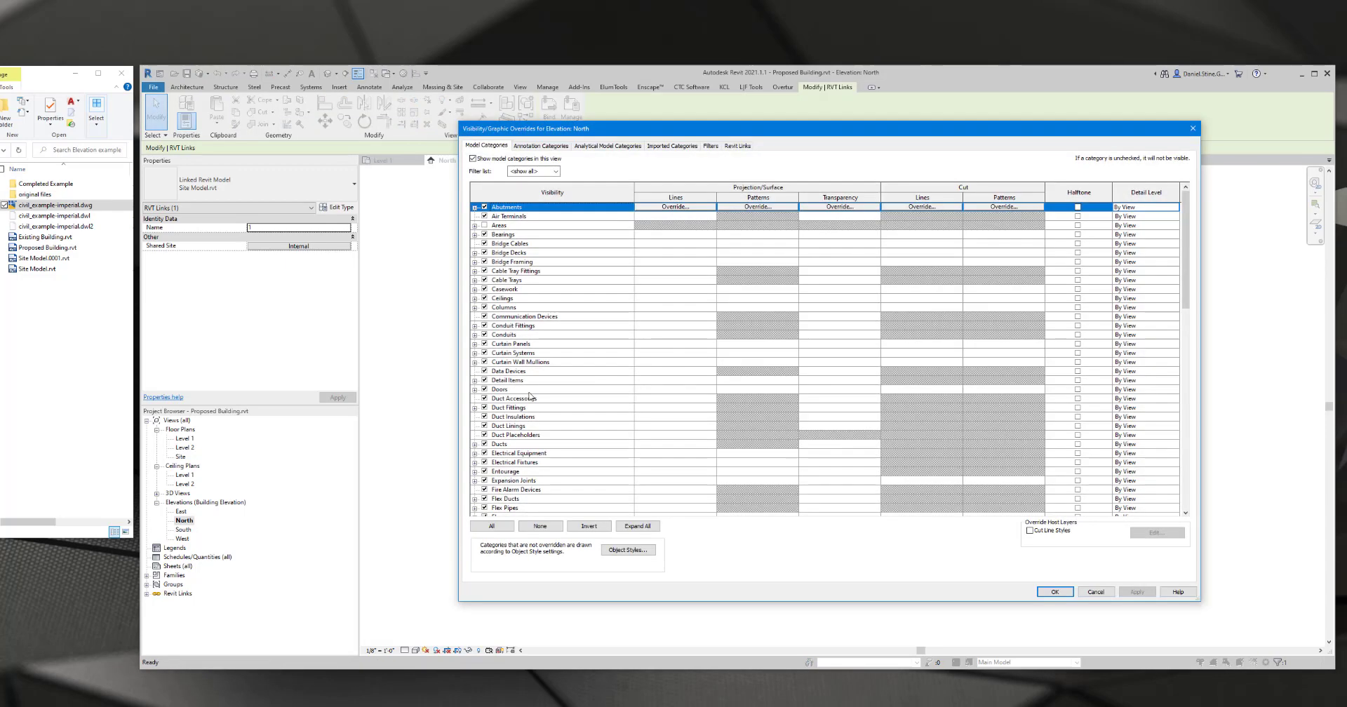
{"action": "left_click", "coordinate": [523, 393]}
{"action": "key", "text": "s"}
{"action": "scroll", "coordinate": [497, 480], "scroll_direction": "down", "scroll_amount": 1}
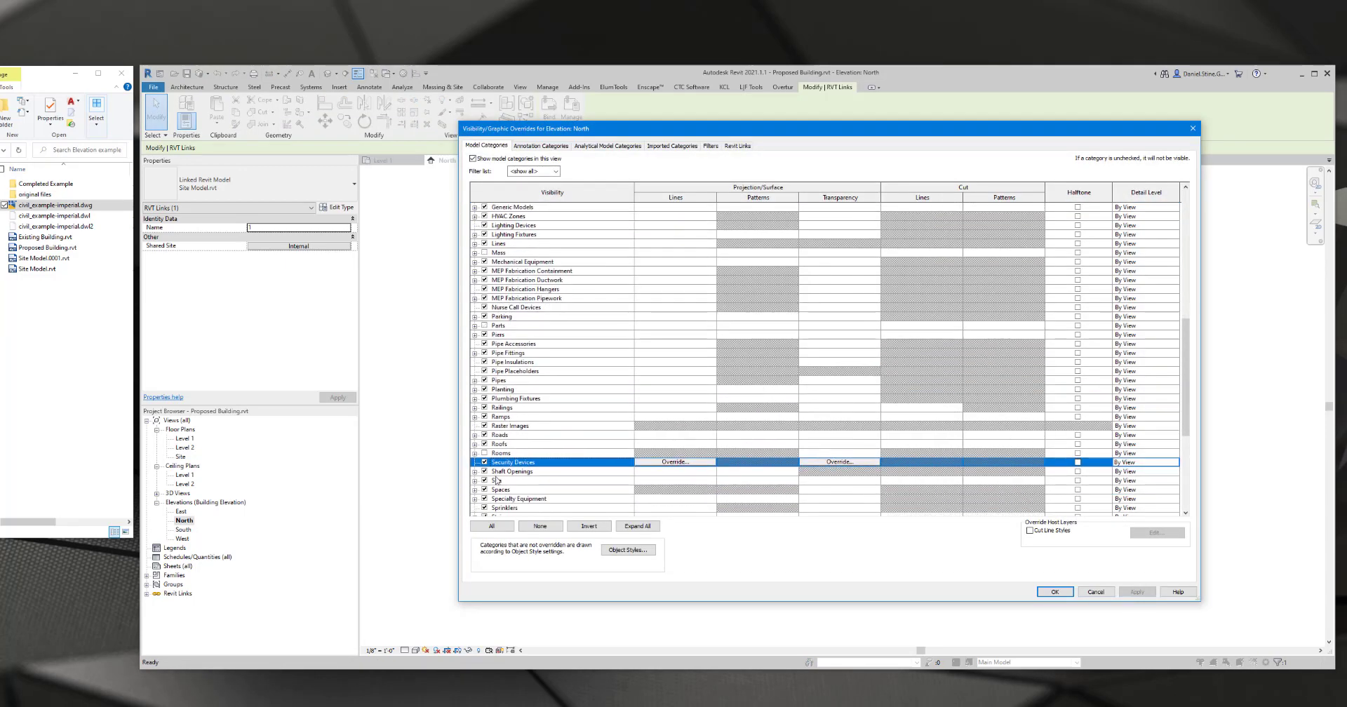
{"action": "left_click", "coordinate": [474, 481]}
{"action": "left_click", "coordinate": [495, 499]}
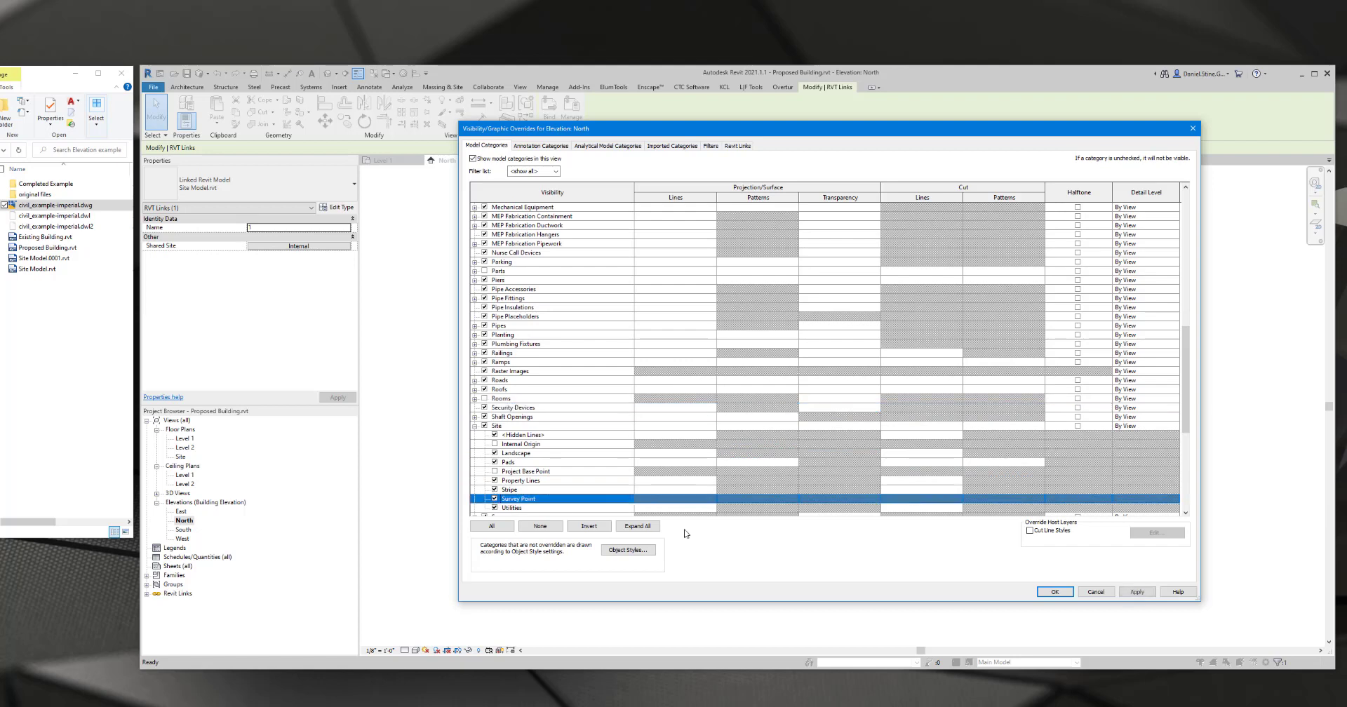
{"action": "left_click", "coordinate": [1054, 592]}
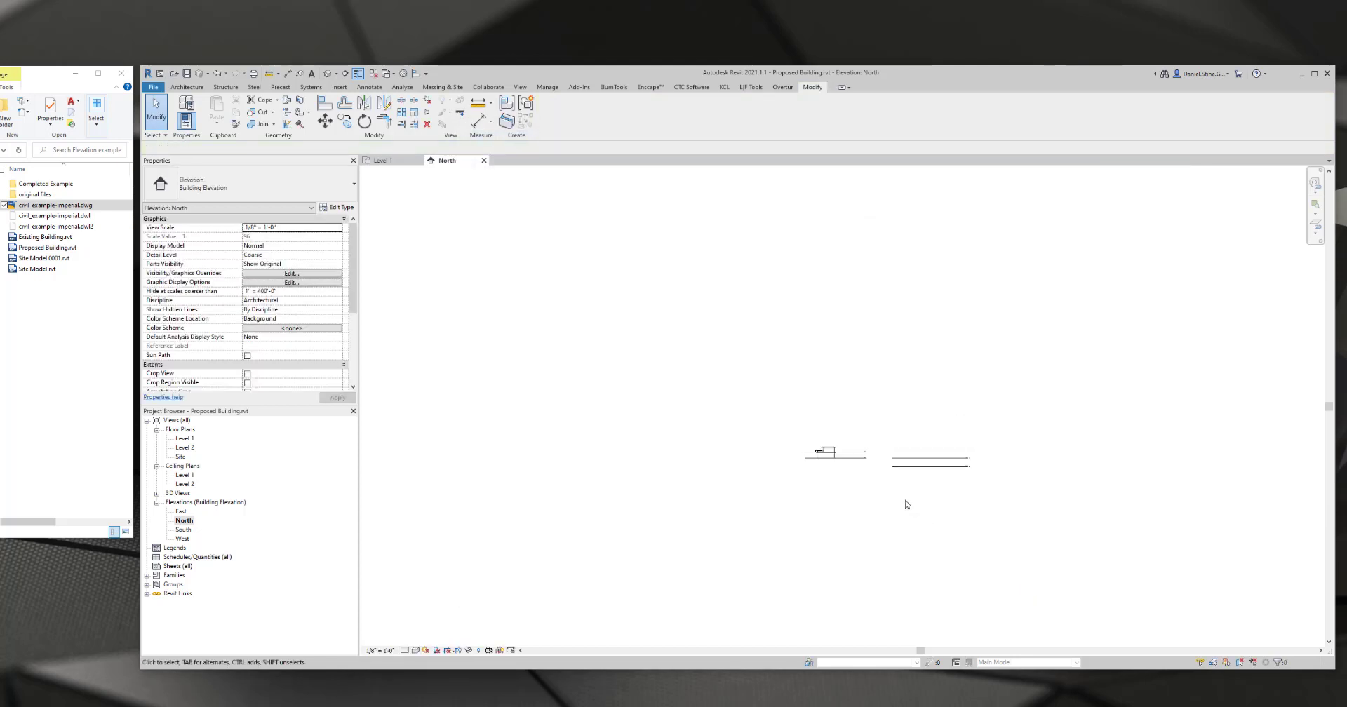
- Examine the survey point's coordinates and elevation in relation to the linked site model's levels
{"action": "scroll", "coordinate": [1194, 500], "scroll_direction": "up", "scroll_amount": 3}
{"action": "middle_click_drag", "start_coordinate": [1195, 508], "coordinate": [1042, 505]}
{"action": "left_click", "coordinate": [1121, 477]}
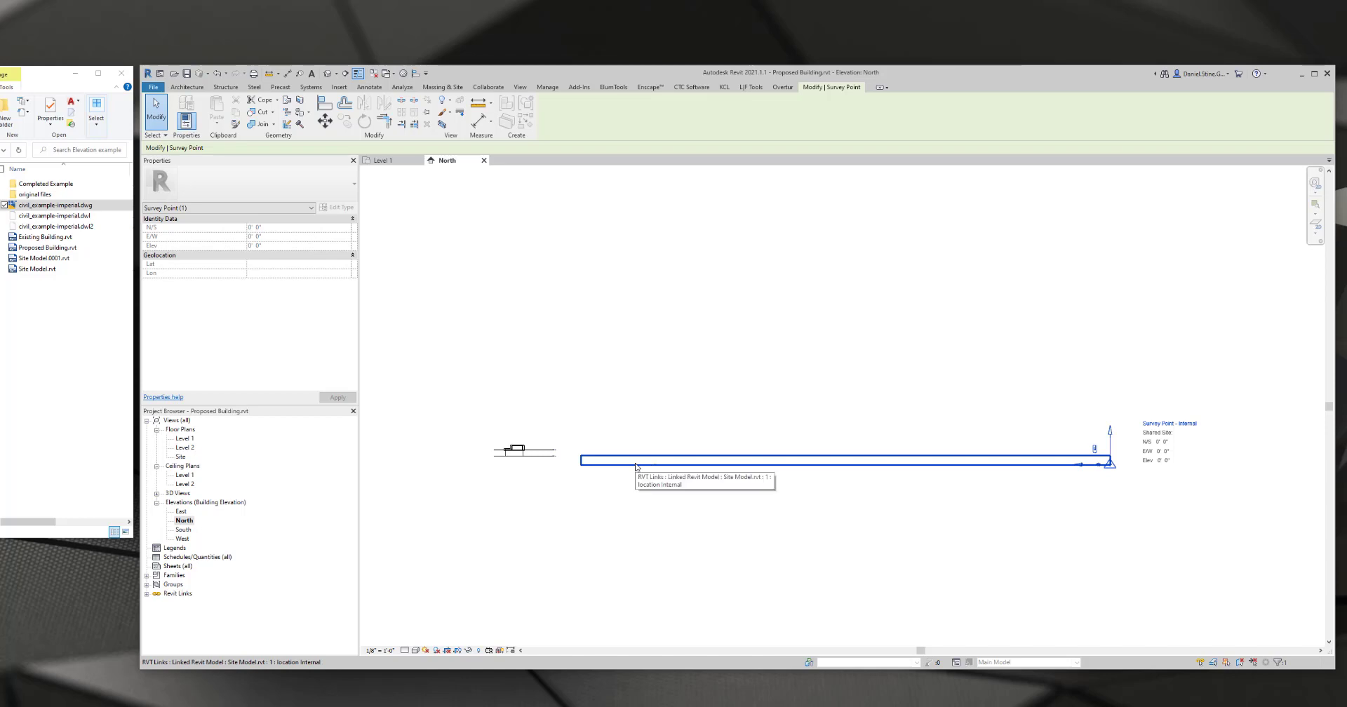
{"action": "left_click", "coordinate": [761, 511]}
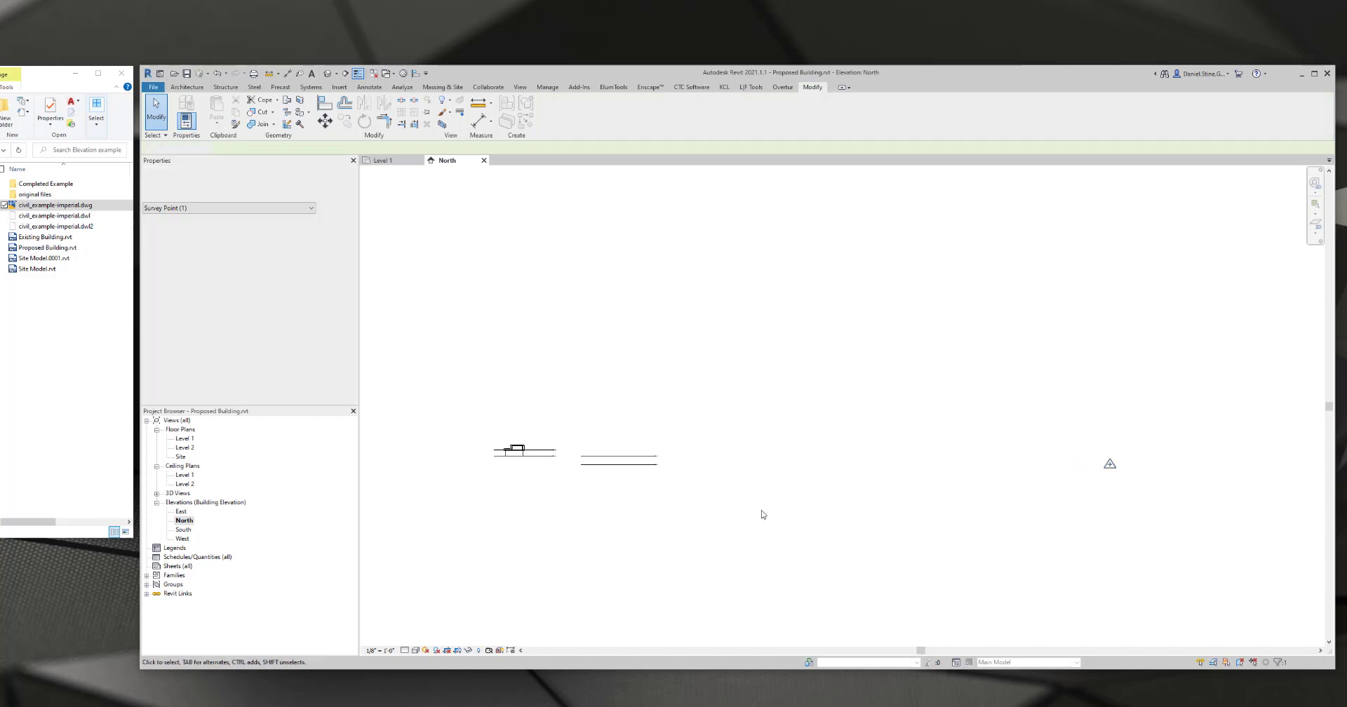
{"action": "left_click", "coordinate": [640, 460]}
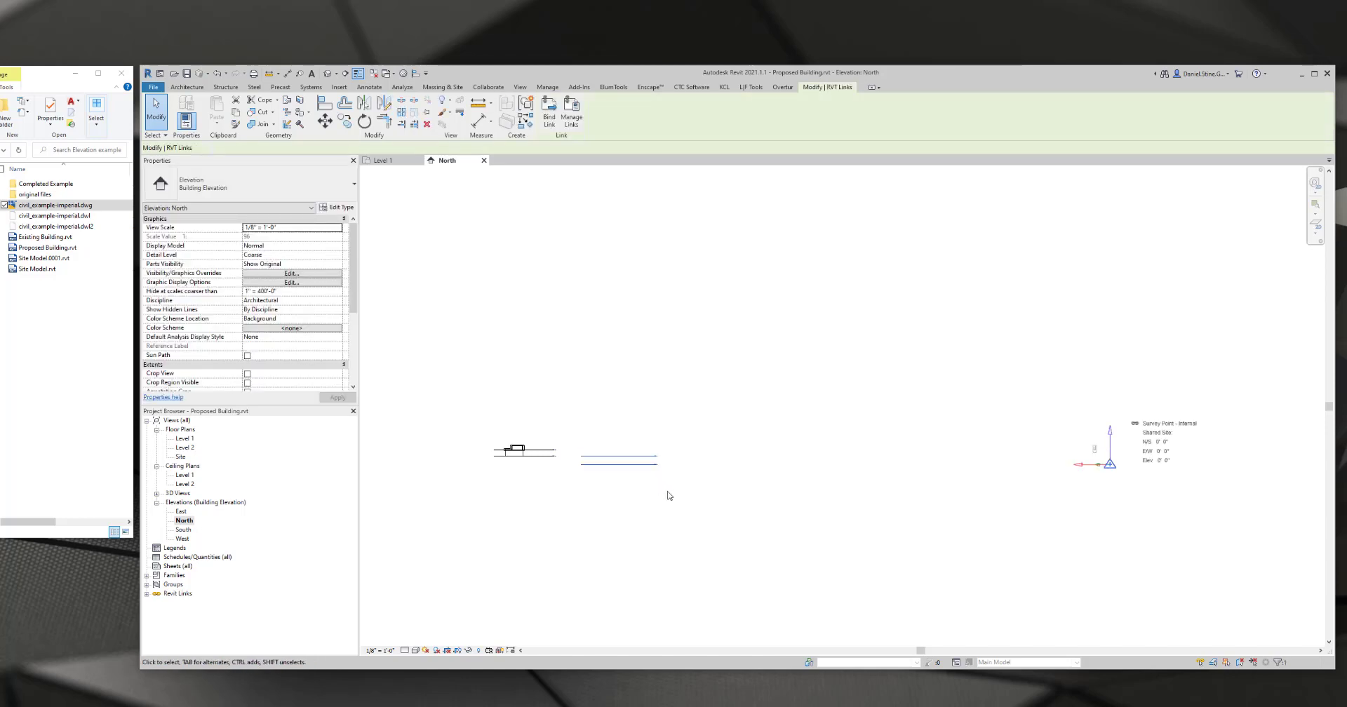
{"action": "left_click", "coordinate": [824, 500]}
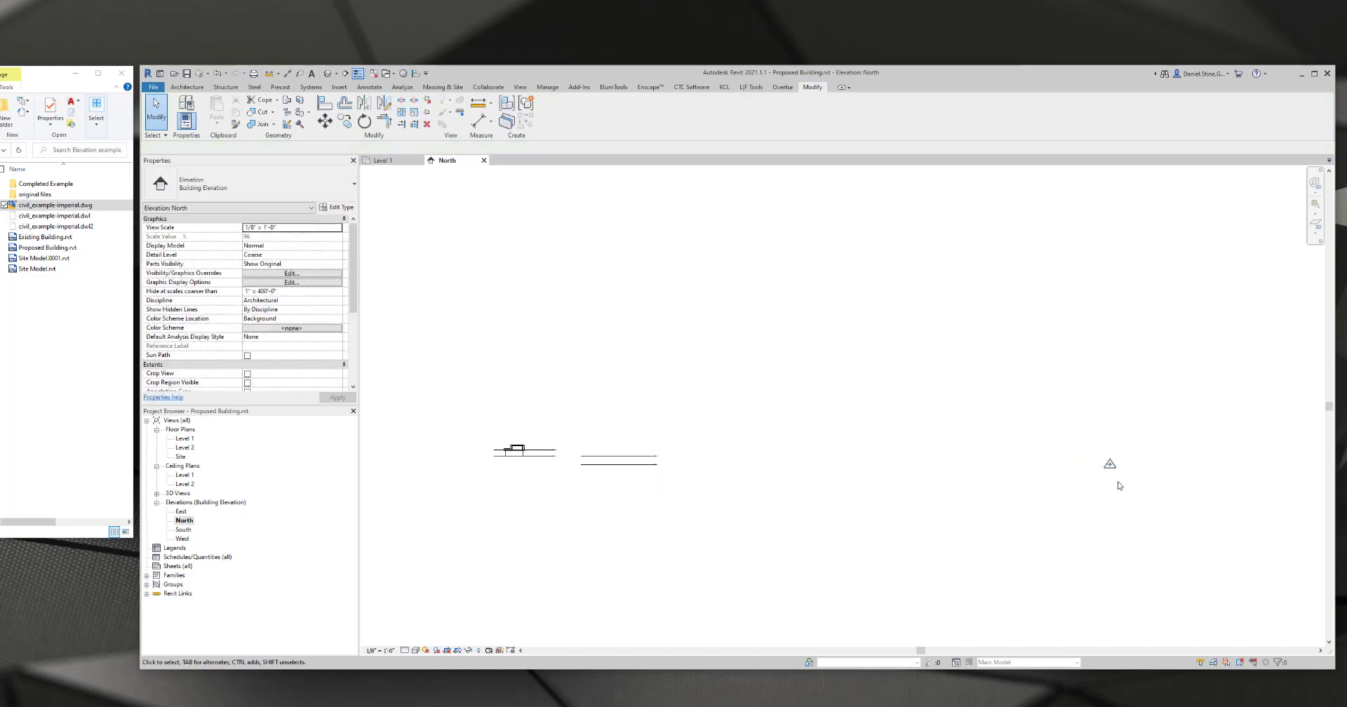
{"action": "left_click", "coordinate": [635, 468]}
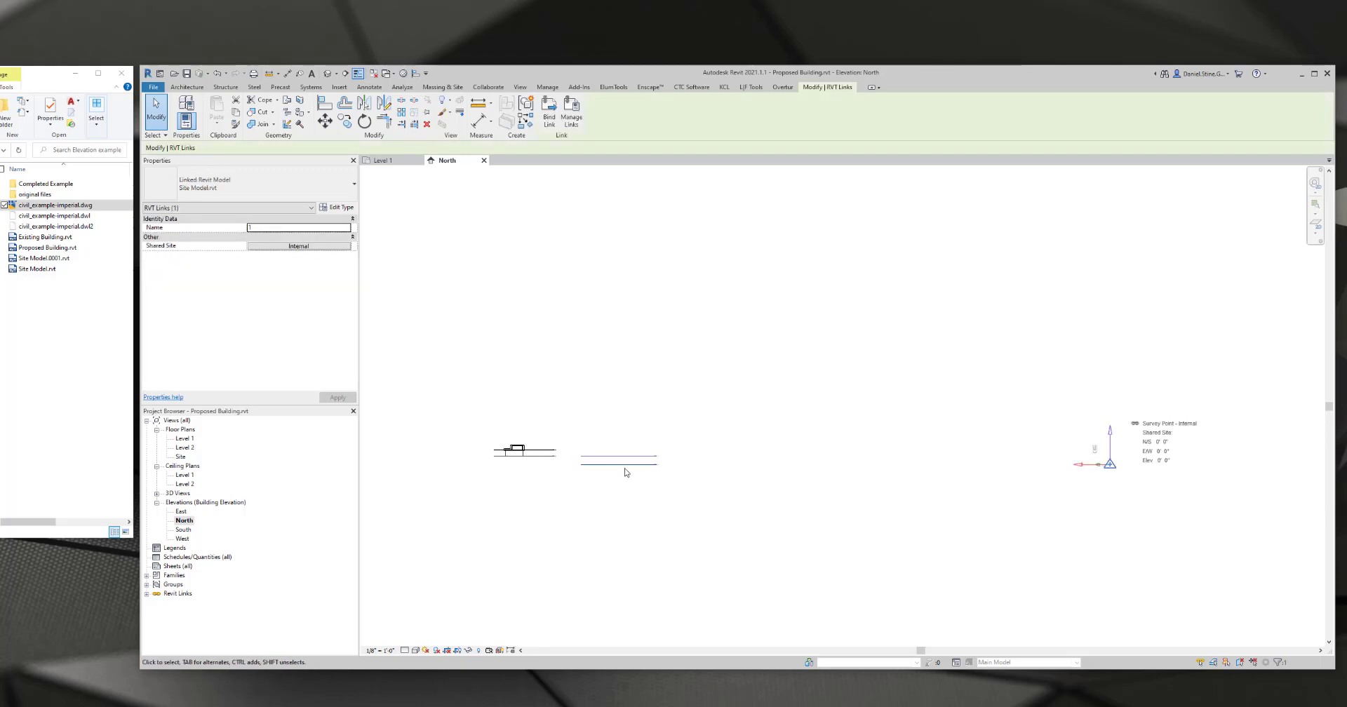
{"action": "left_click", "coordinate": [1123, 516]}
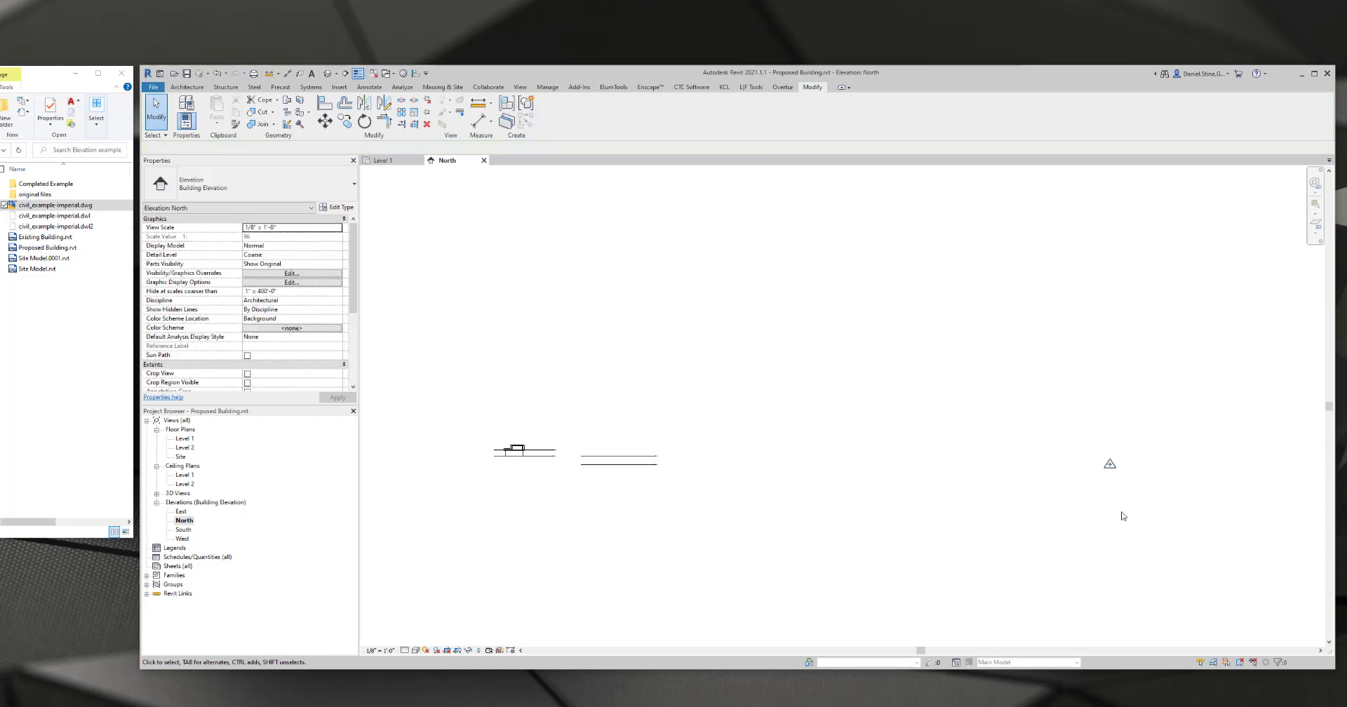
{"action": "left_click", "coordinate": [1112, 468]}
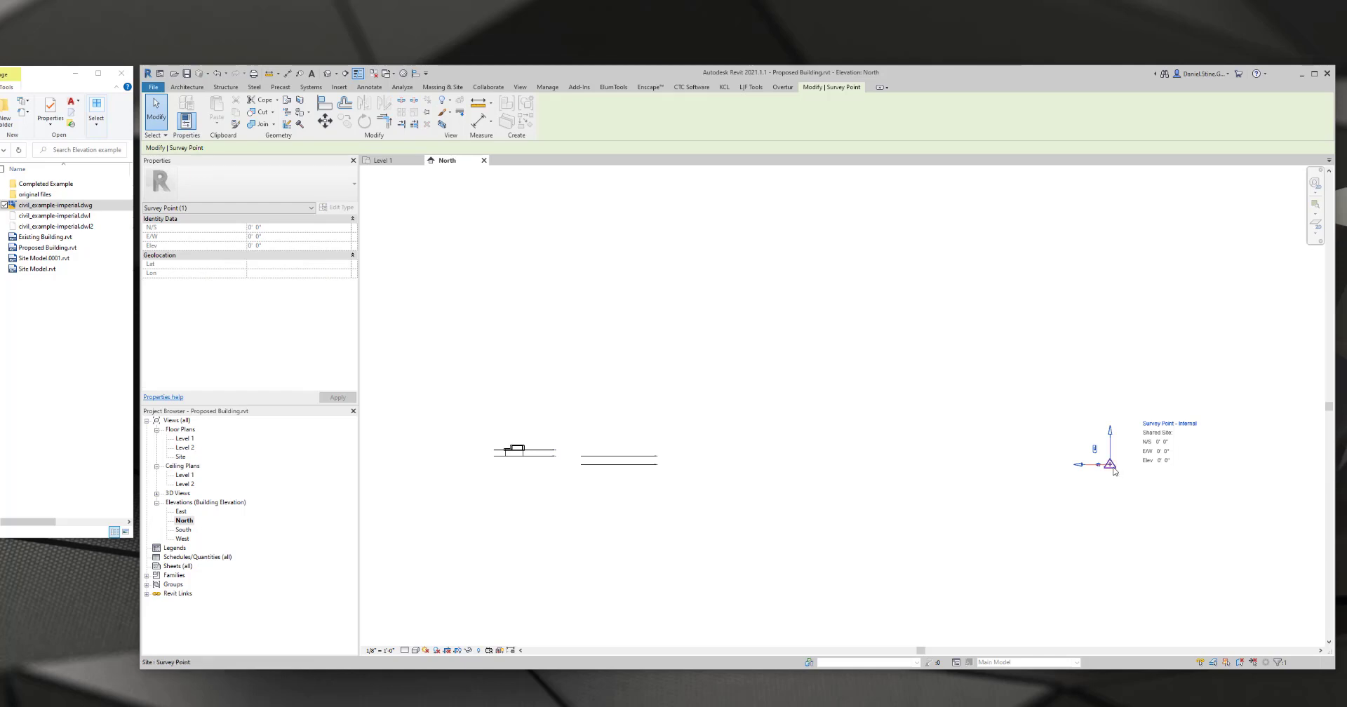
{"action": "left_click", "coordinate": [693, 529]}
{"action": "left_click", "coordinate": [616, 465]}
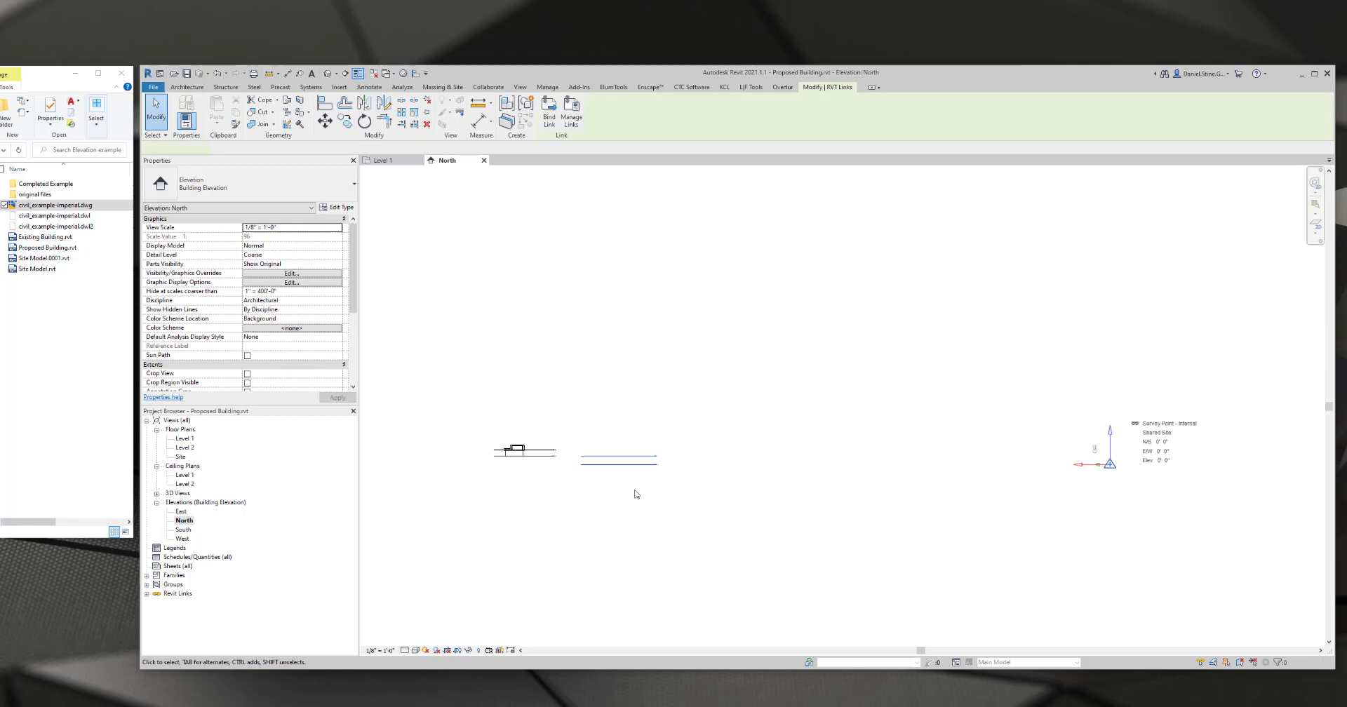
{"action": "left_click", "coordinate": [712, 503]}
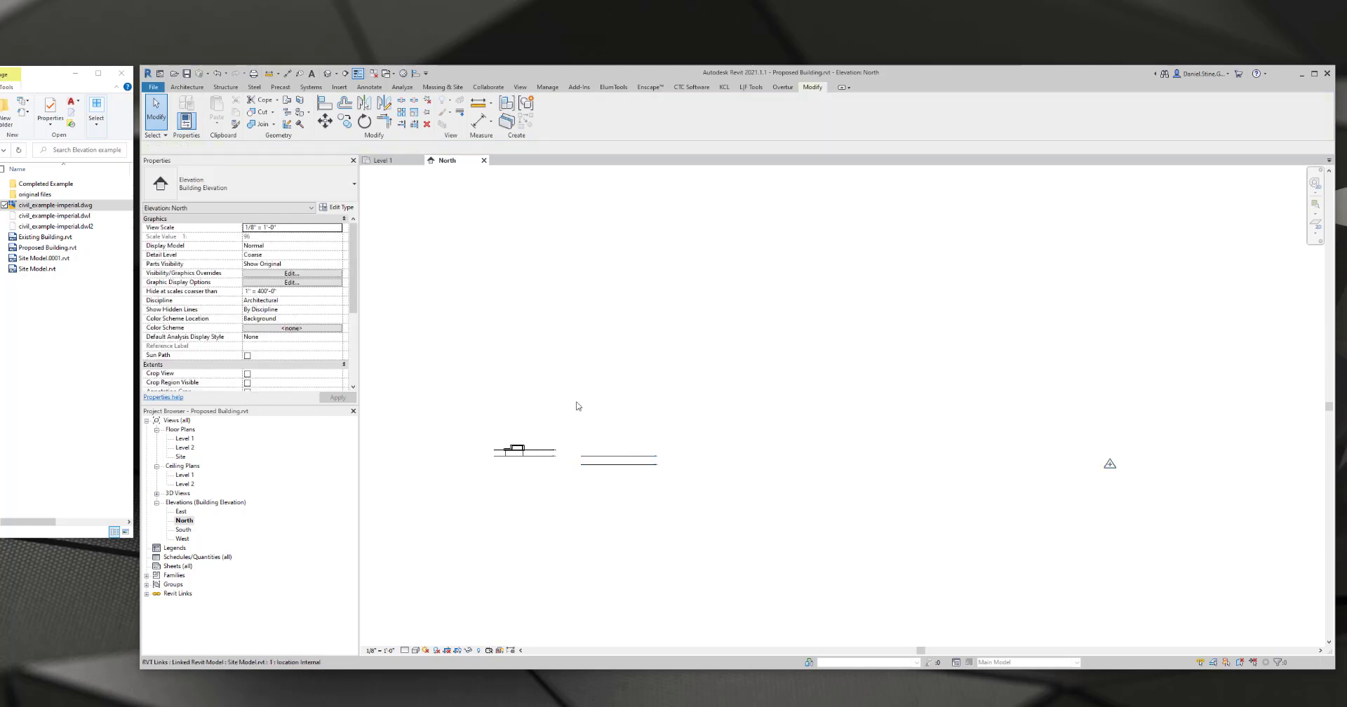
- Close the North elevation, save Proposed Building.rvt, and close the project
{"action": "left_click", "coordinate": [484, 160]}
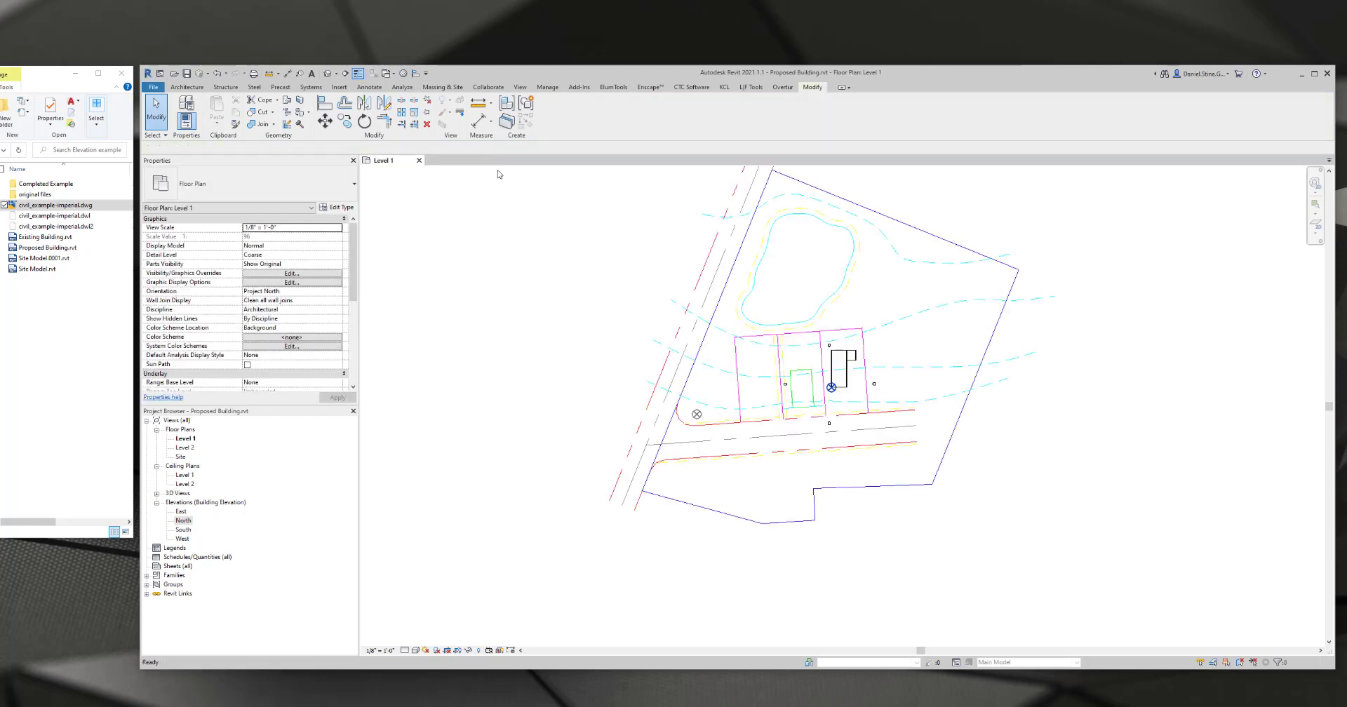
{"action": "left_click", "coordinate": [186, 74]}
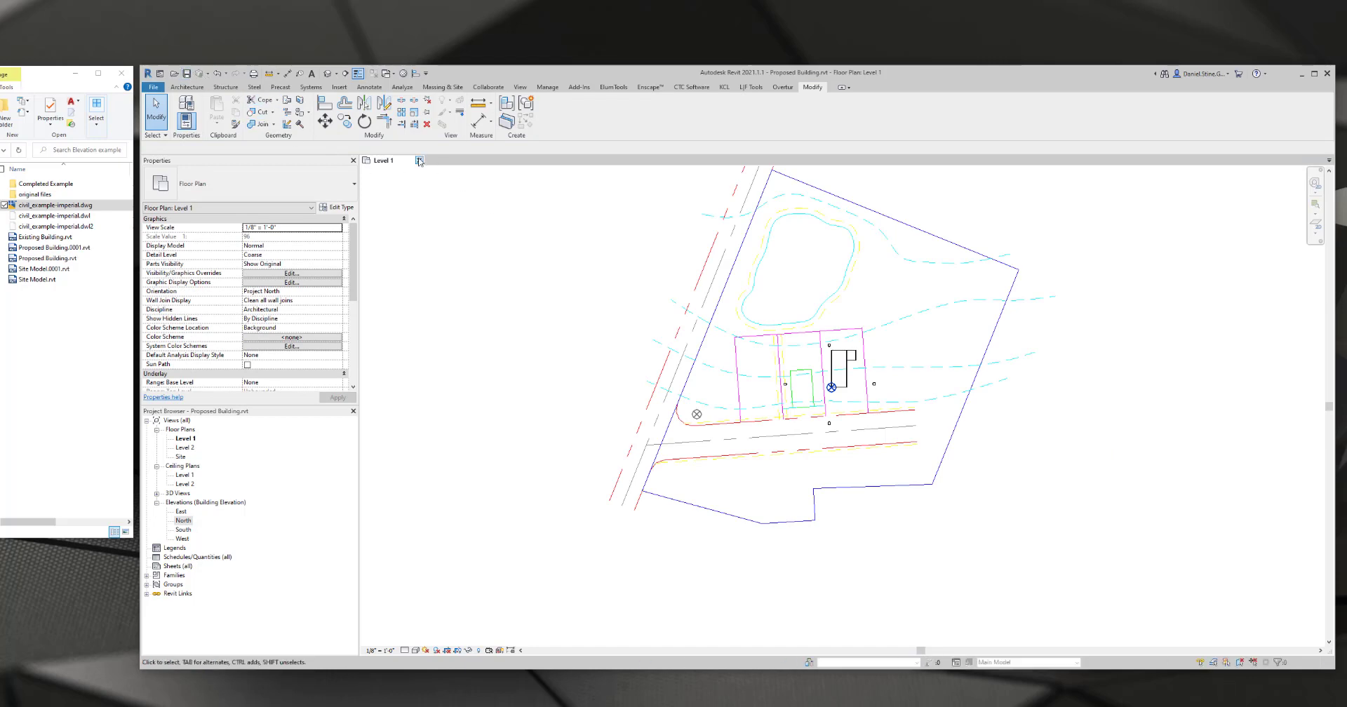
{"action": "left_click", "coordinate": [419, 161]}
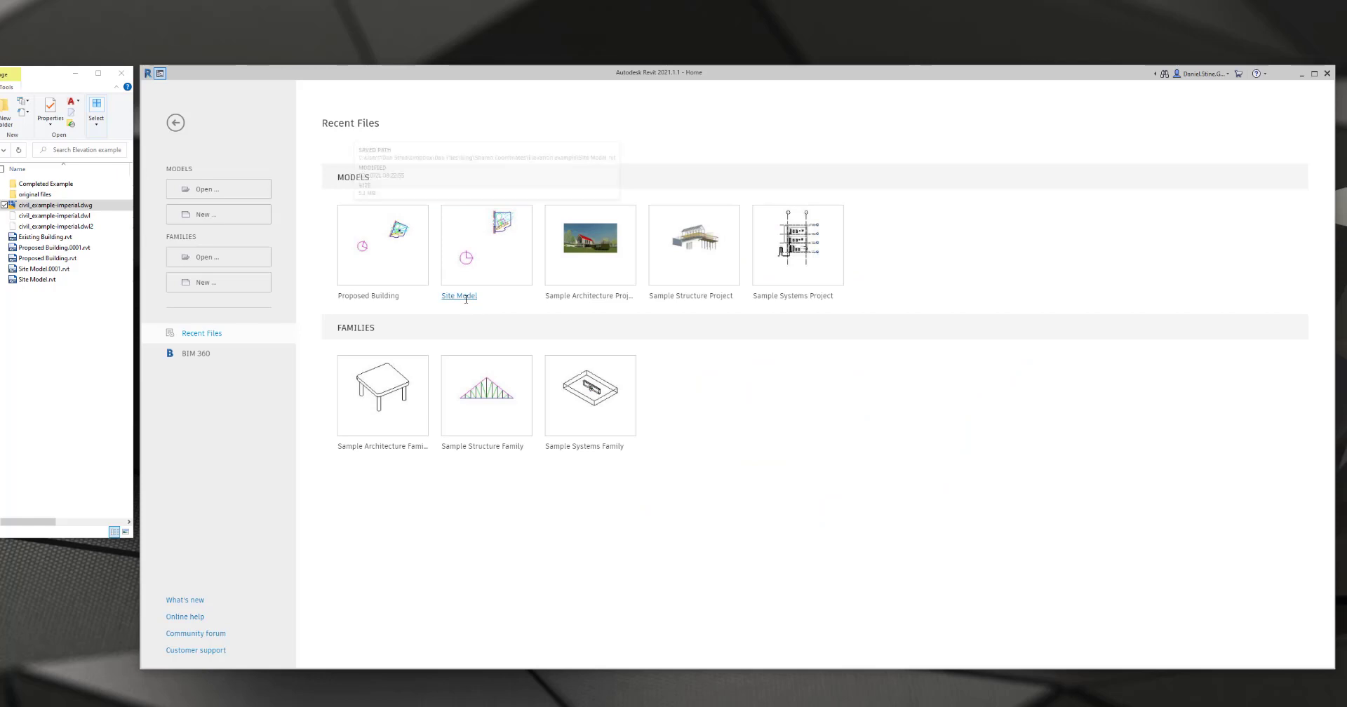
- Open the recent Site Model project and display its default 3D view
{"action": "left_click", "coordinate": [463, 296]}
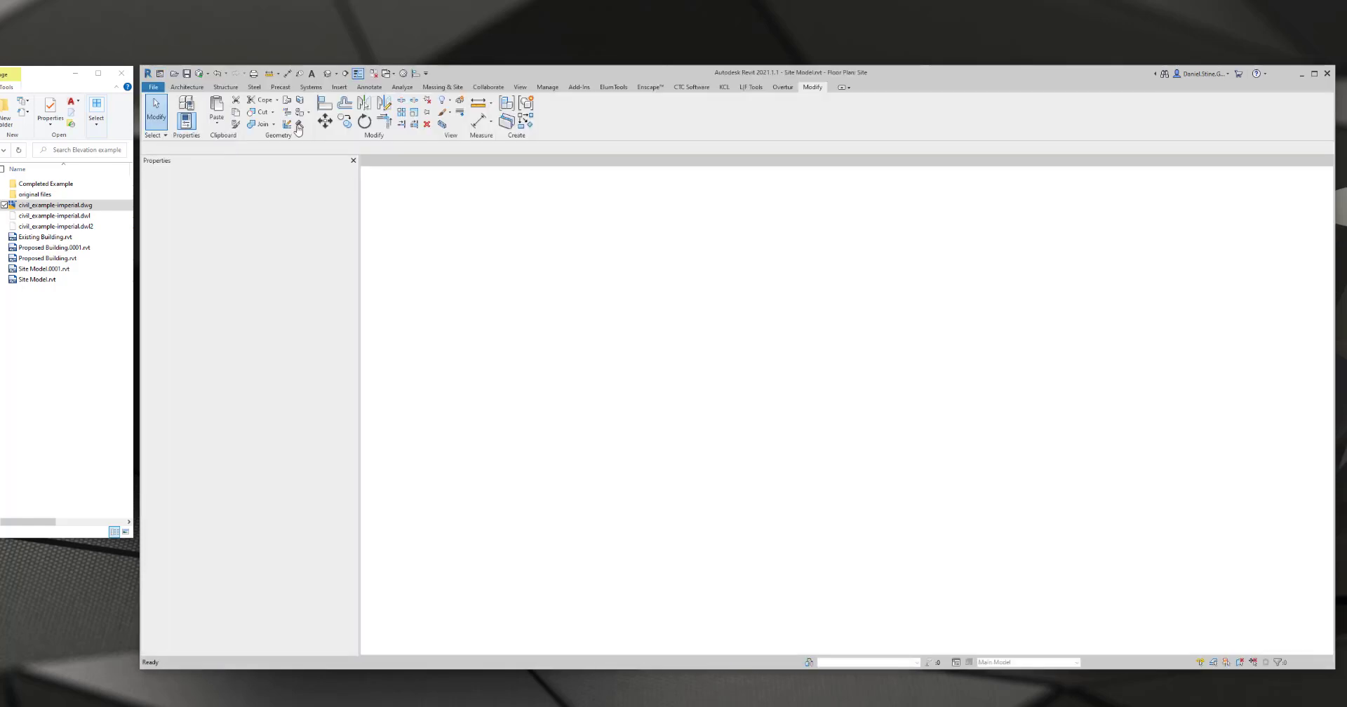
{"action": "left_click", "coordinate": [339, 87]}
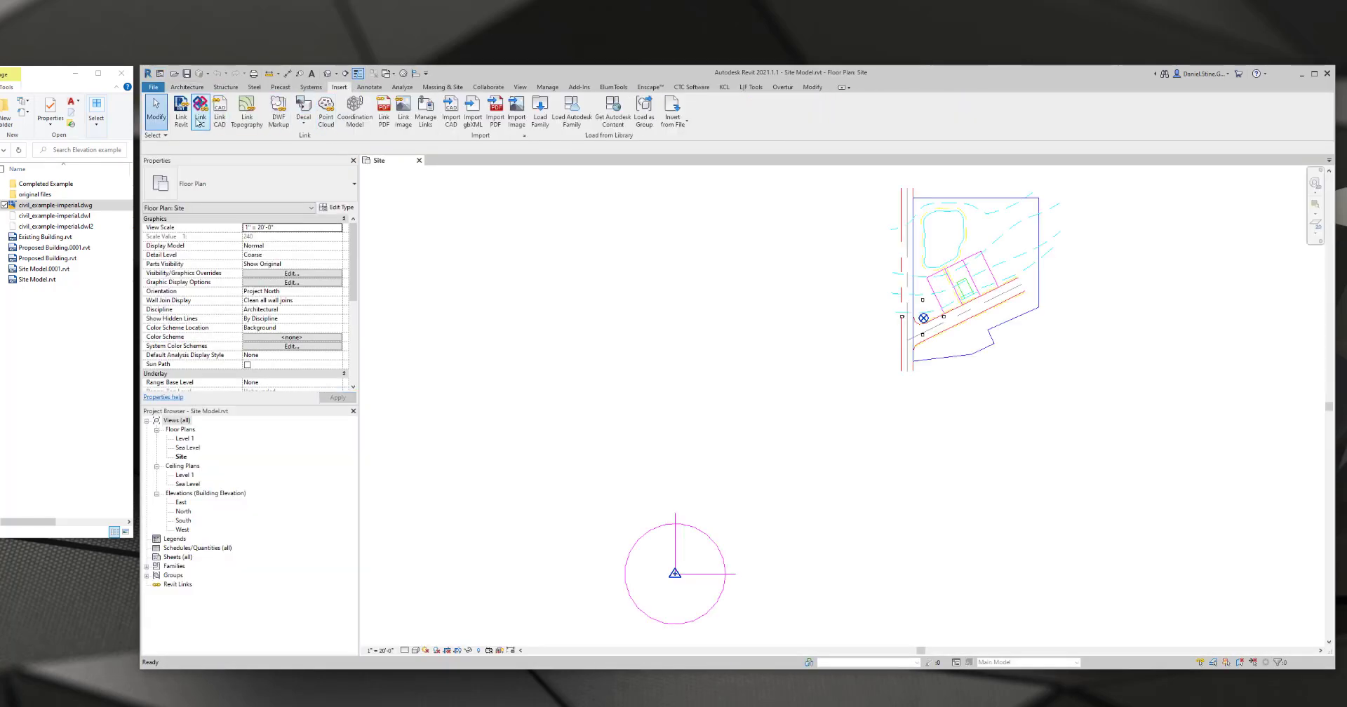
{"action": "left_click", "coordinate": [327, 73]}
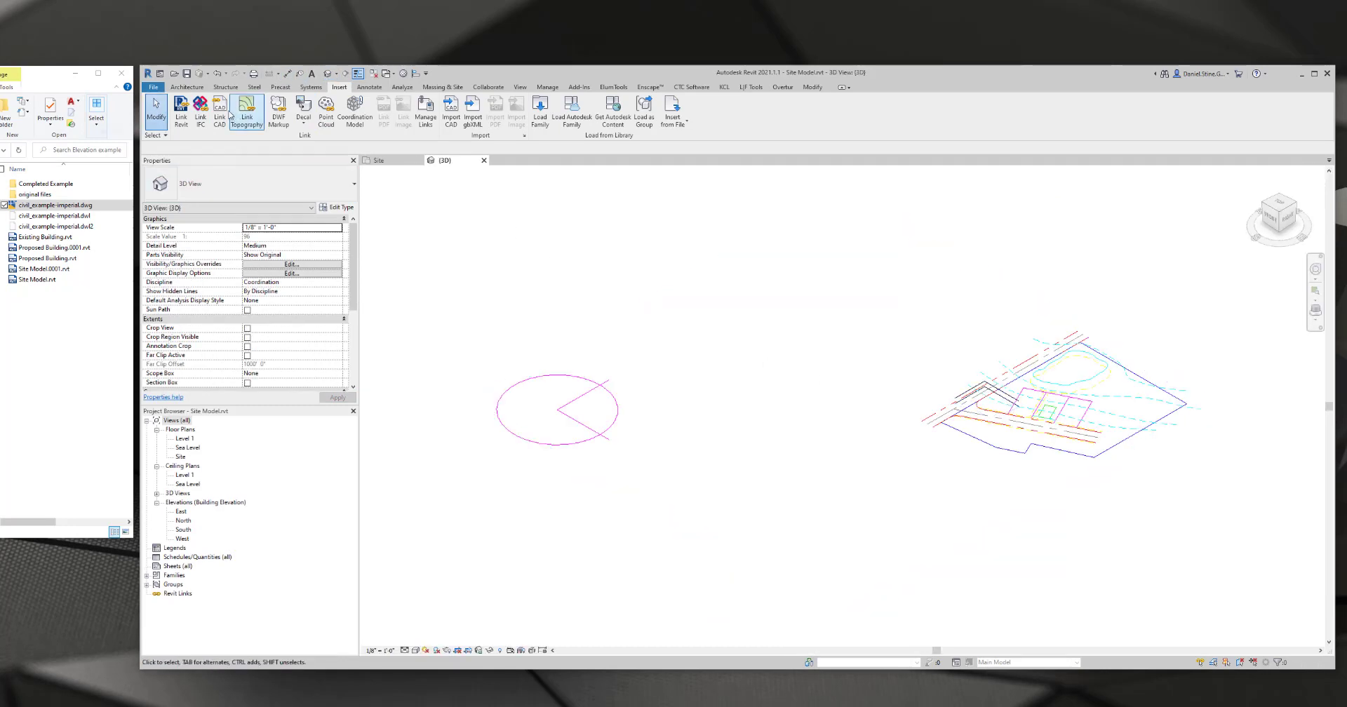
- Link Proposed Building.rvt into the site model with positioning set to Auto - By Shared Coordinates
{"action": "left_click", "coordinate": [181, 112]}
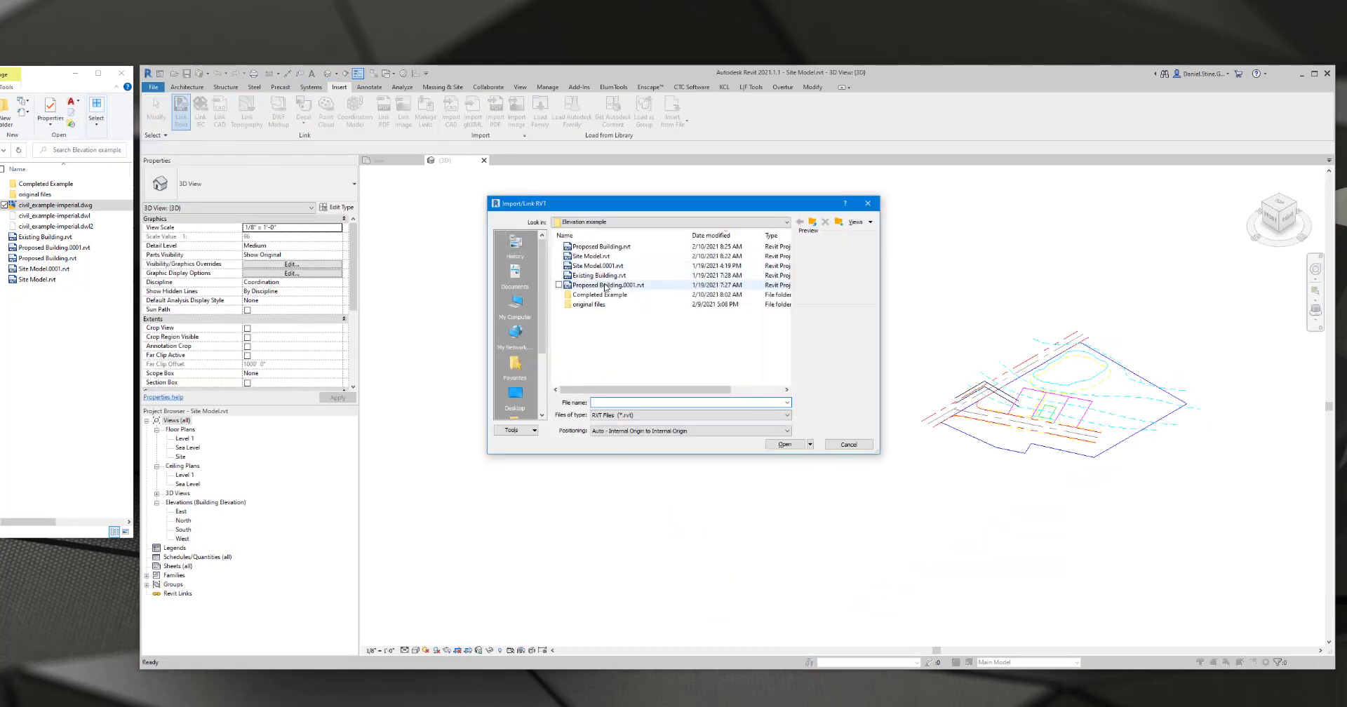
{"action": "left_click", "coordinate": [602, 247]}
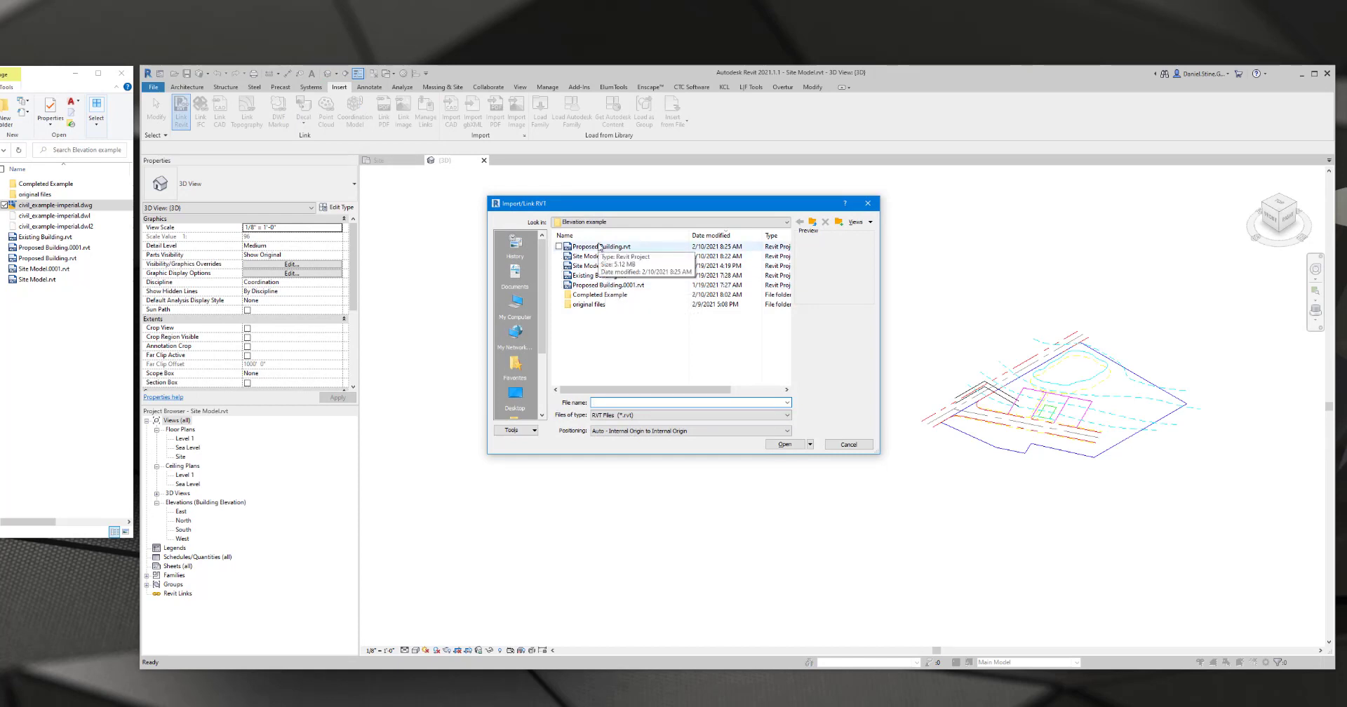
{"action": "left_click", "coordinate": [662, 430]}
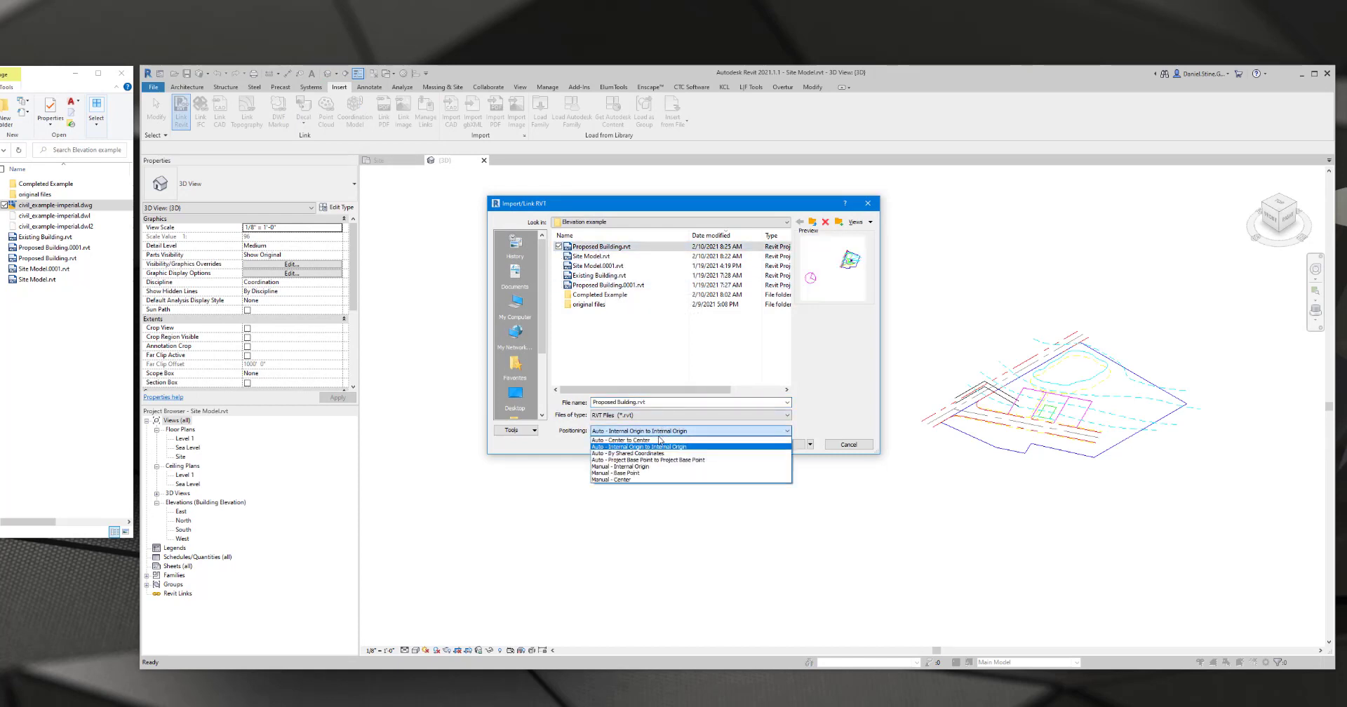
{"action": "left_click", "coordinate": [658, 454]}
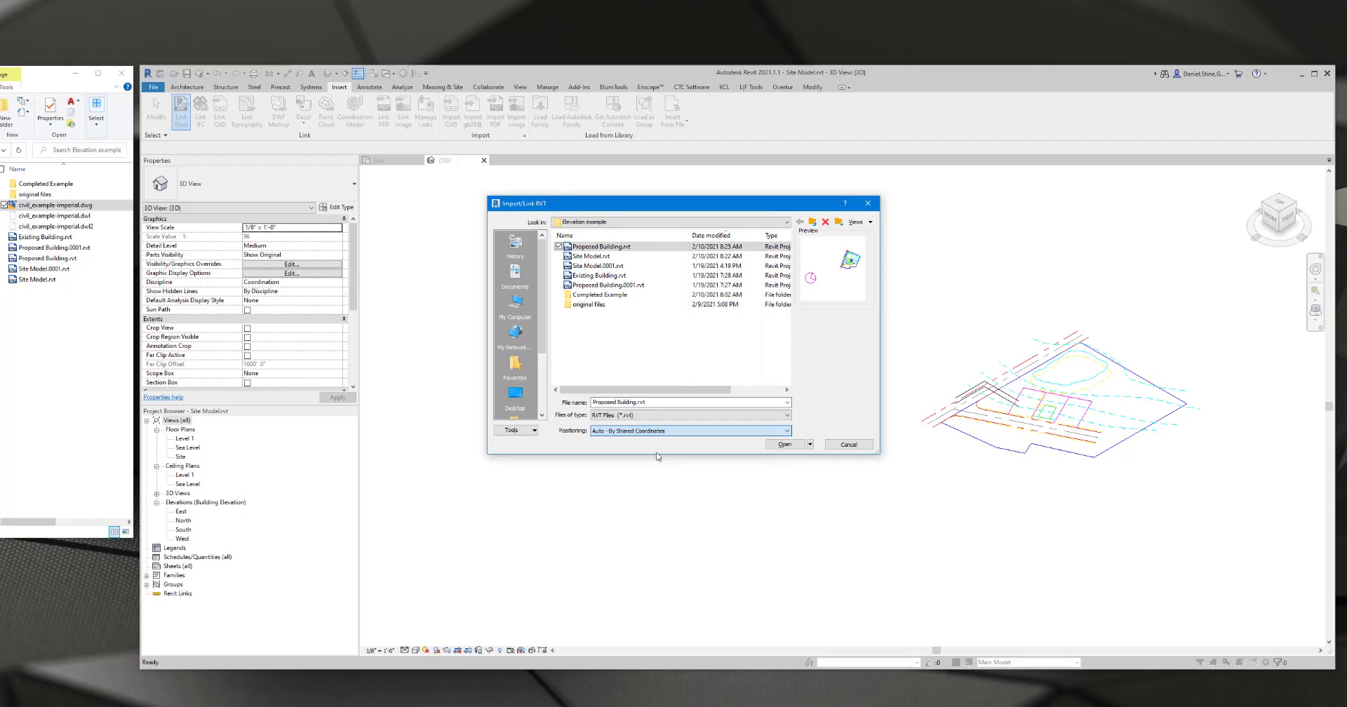
{"action": "left_click", "coordinate": [785, 445]}
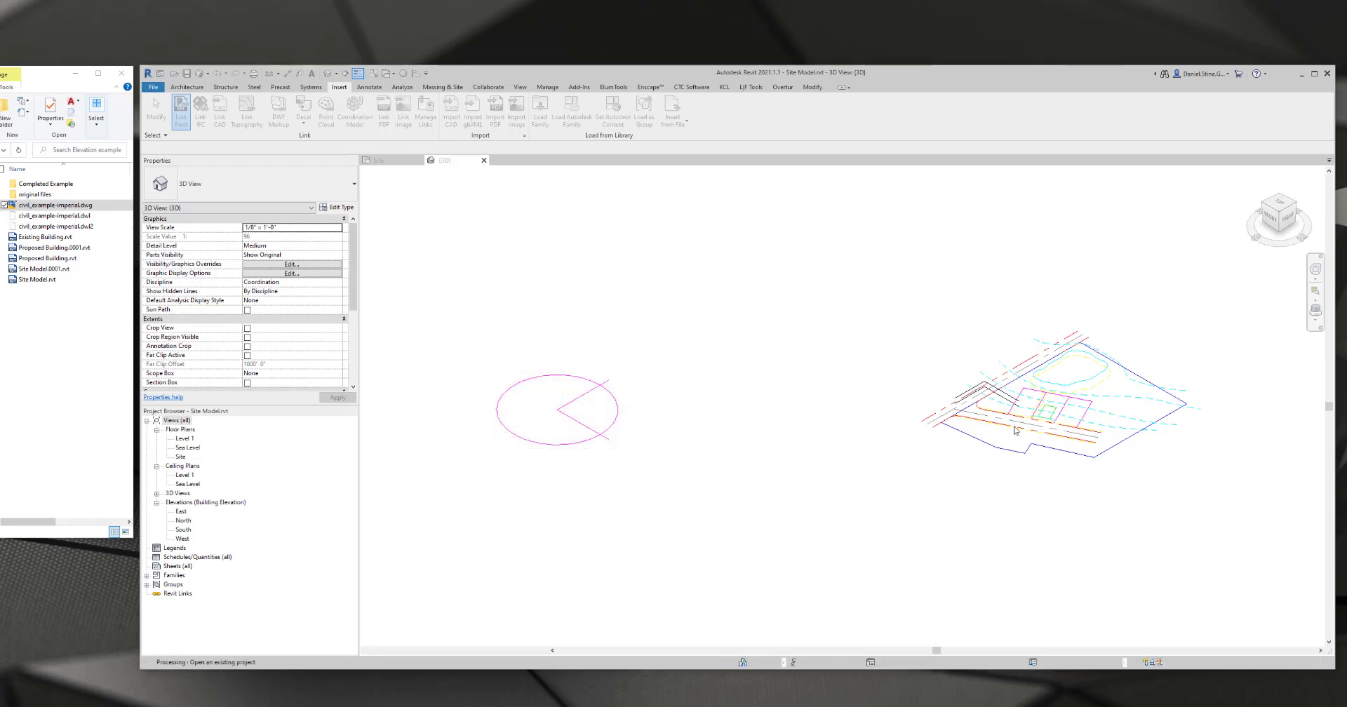
{"action": "scroll", "coordinate": [1112, 412], "scroll_direction": "up", "scroll_amount": 5}
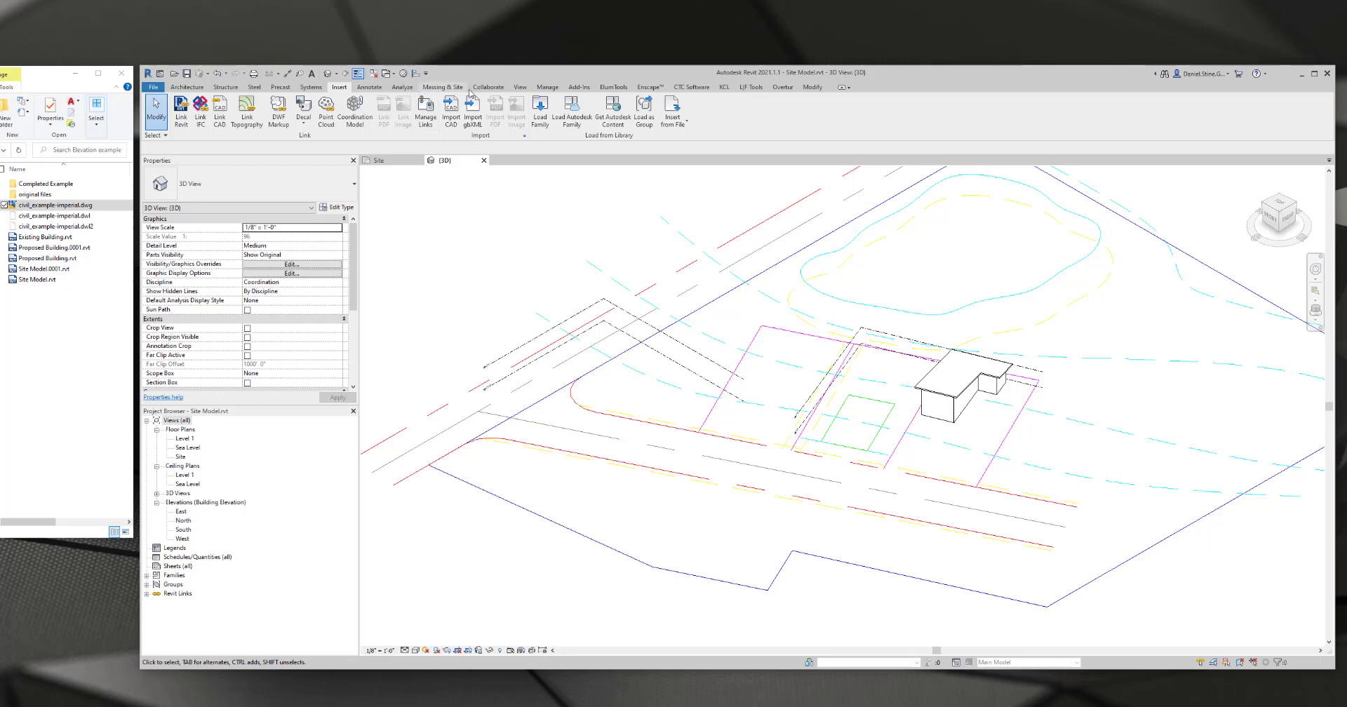
- Create a toposurface from the civil_example-imperial.dwg import, using only the Contours and POND layers, and finish the surface
{"action": "left_click", "coordinate": [443, 87]}
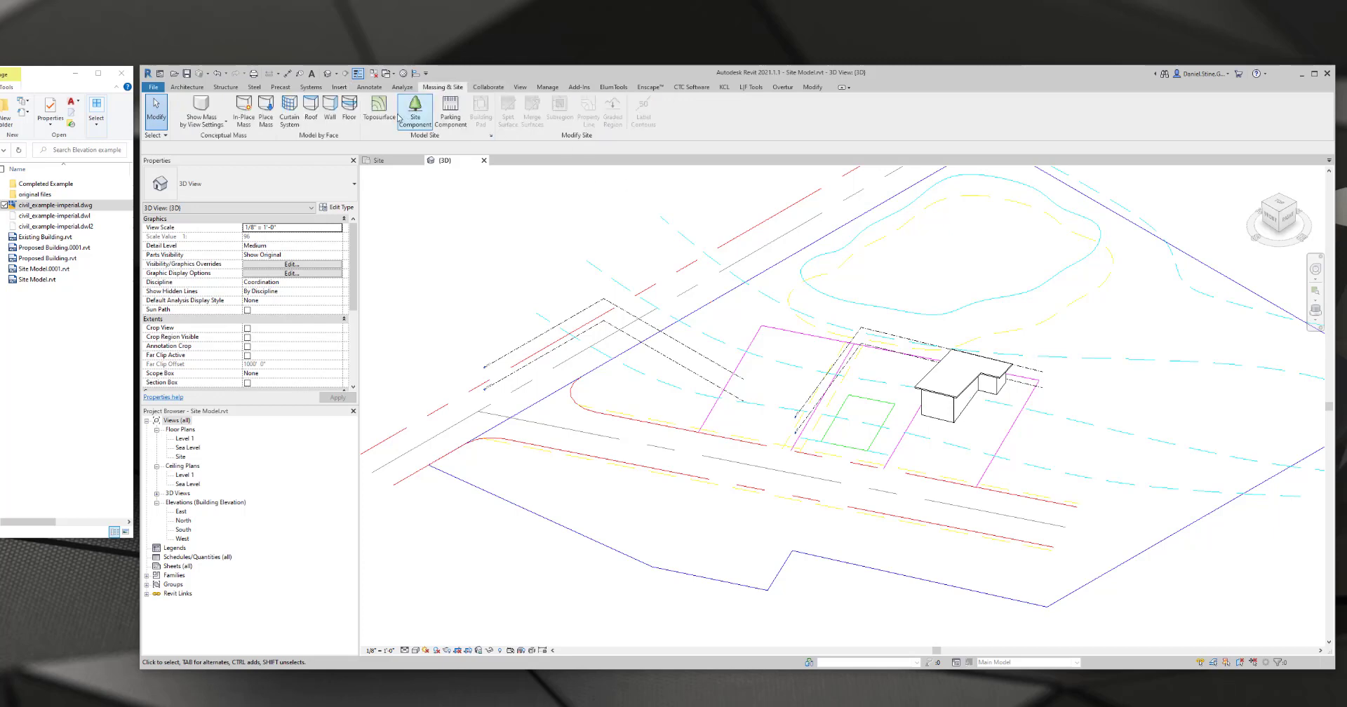
{"action": "left_click", "coordinate": [400, 113]}
{"action": "left_click", "coordinate": [606, 112]}
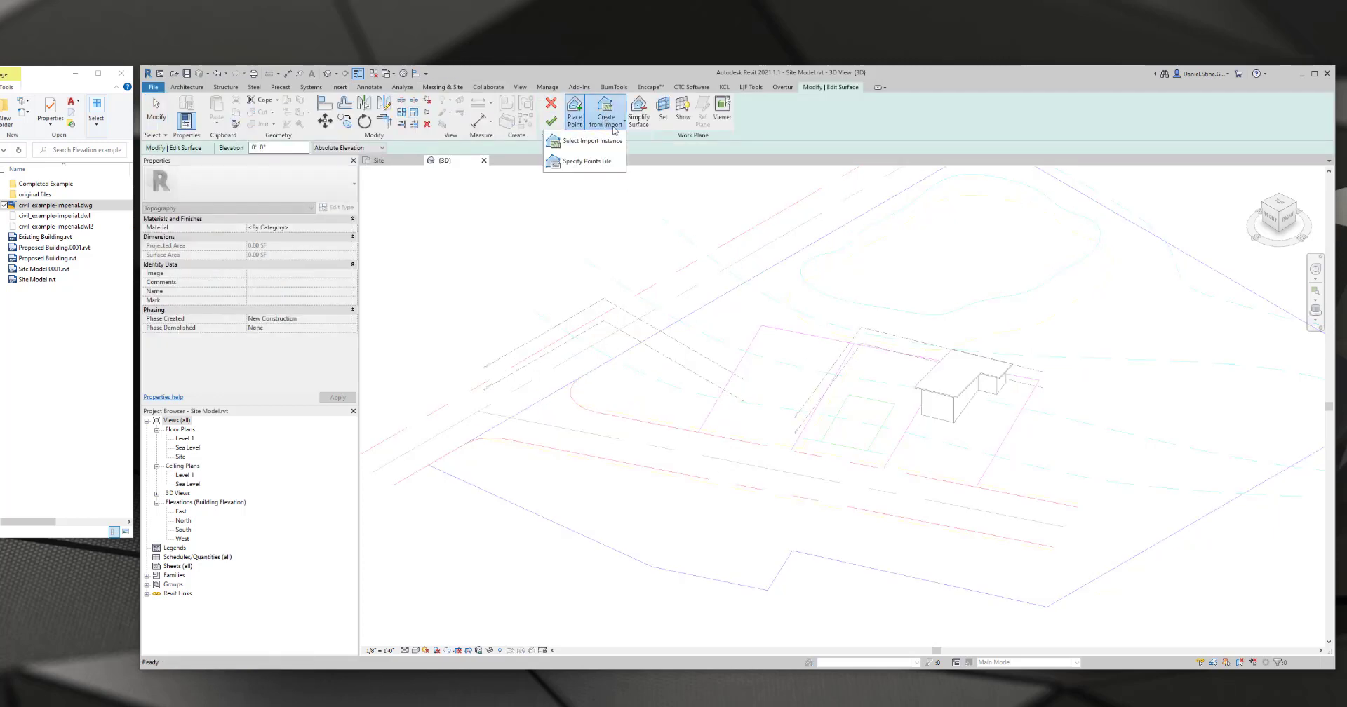
{"action": "left_click", "coordinate": [602, 139]}
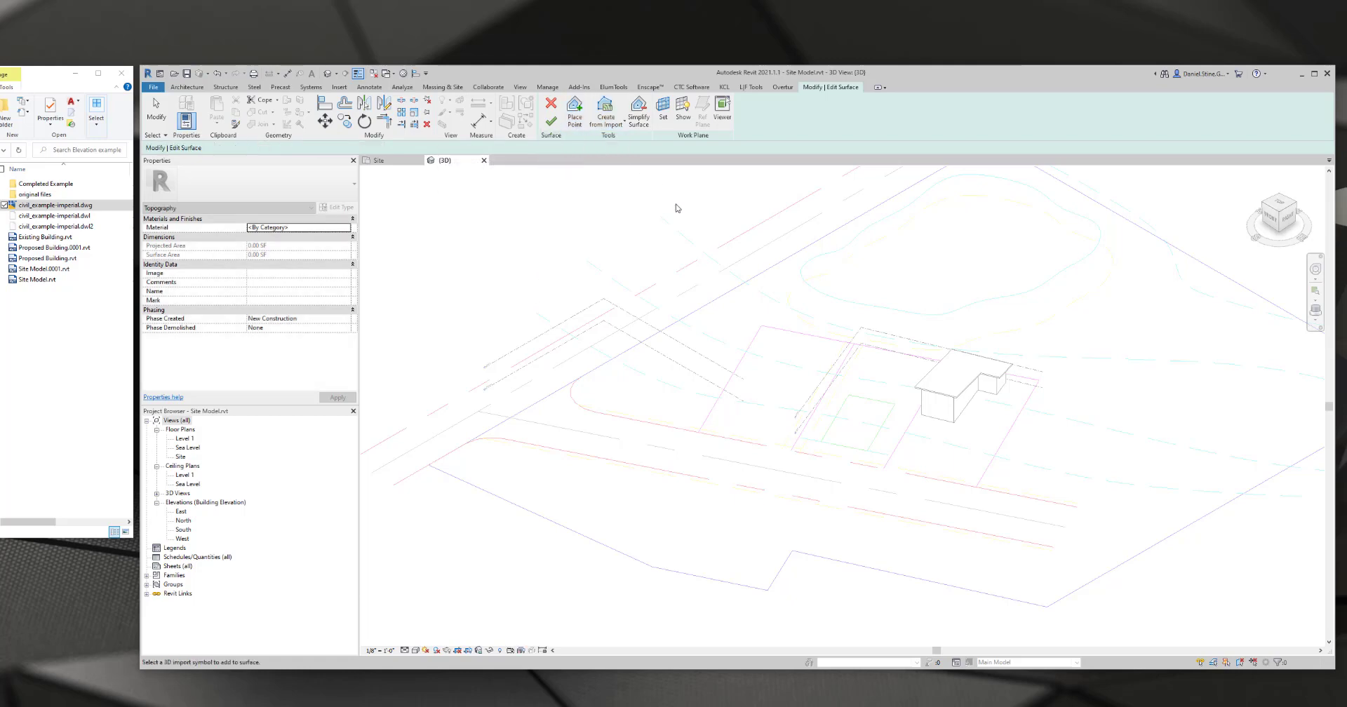
{"action": "left_click", "coordinate": [783, 306]}
{"action": "left_click", "coordinate": [802, 313]}
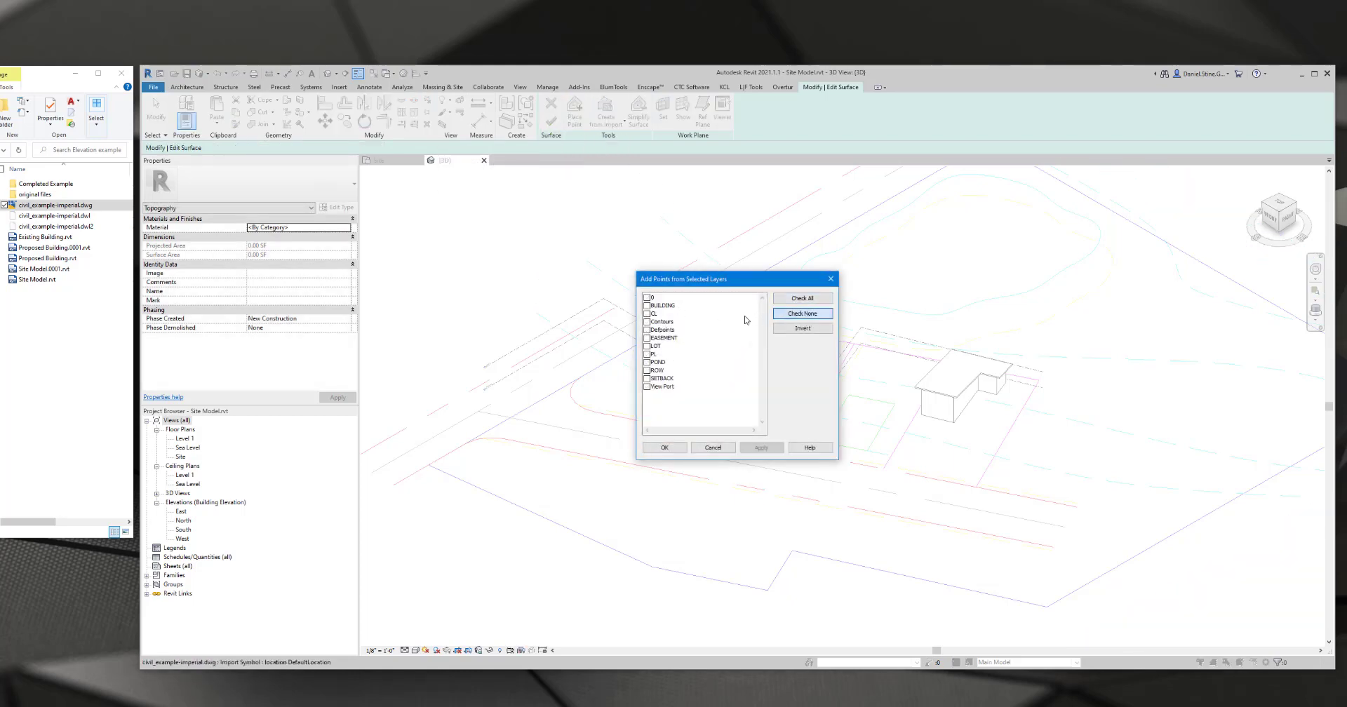
{"action": "left_click", "coordinate": [647, 322]}
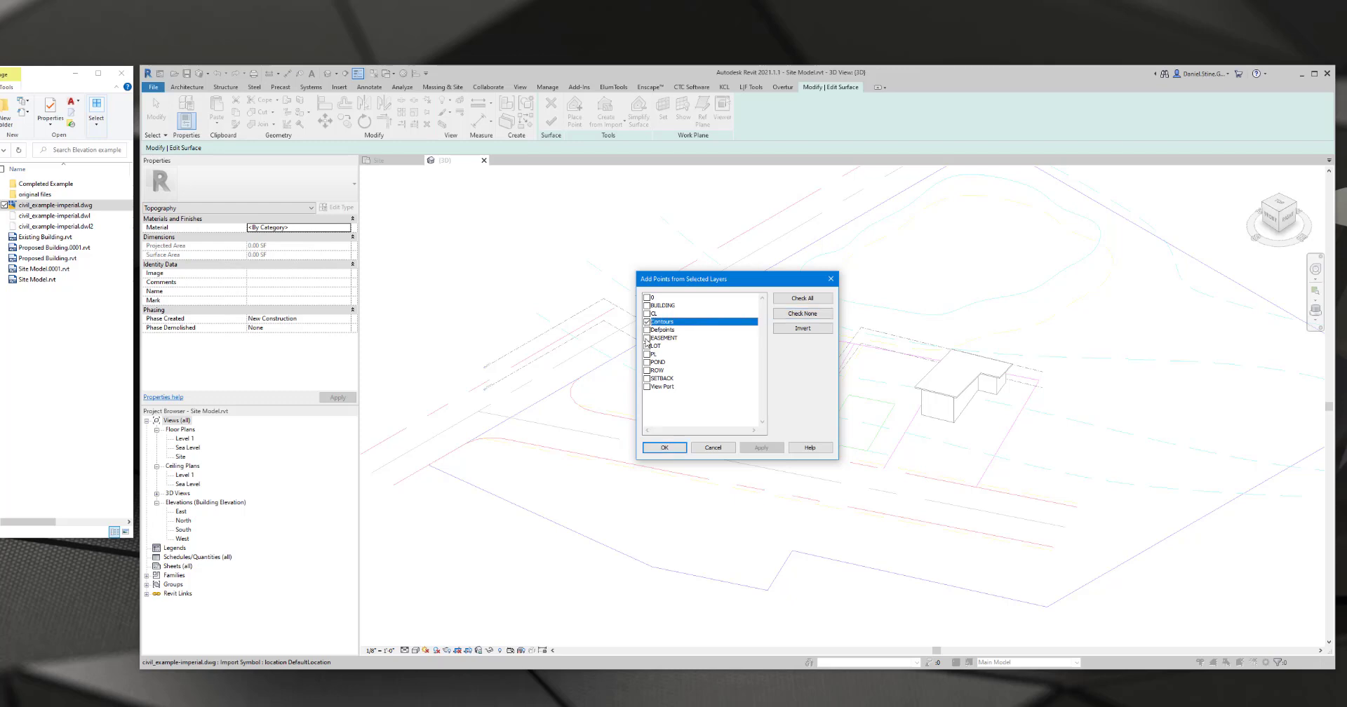
{"action": "left_click", "coordinate": [647, 362]}
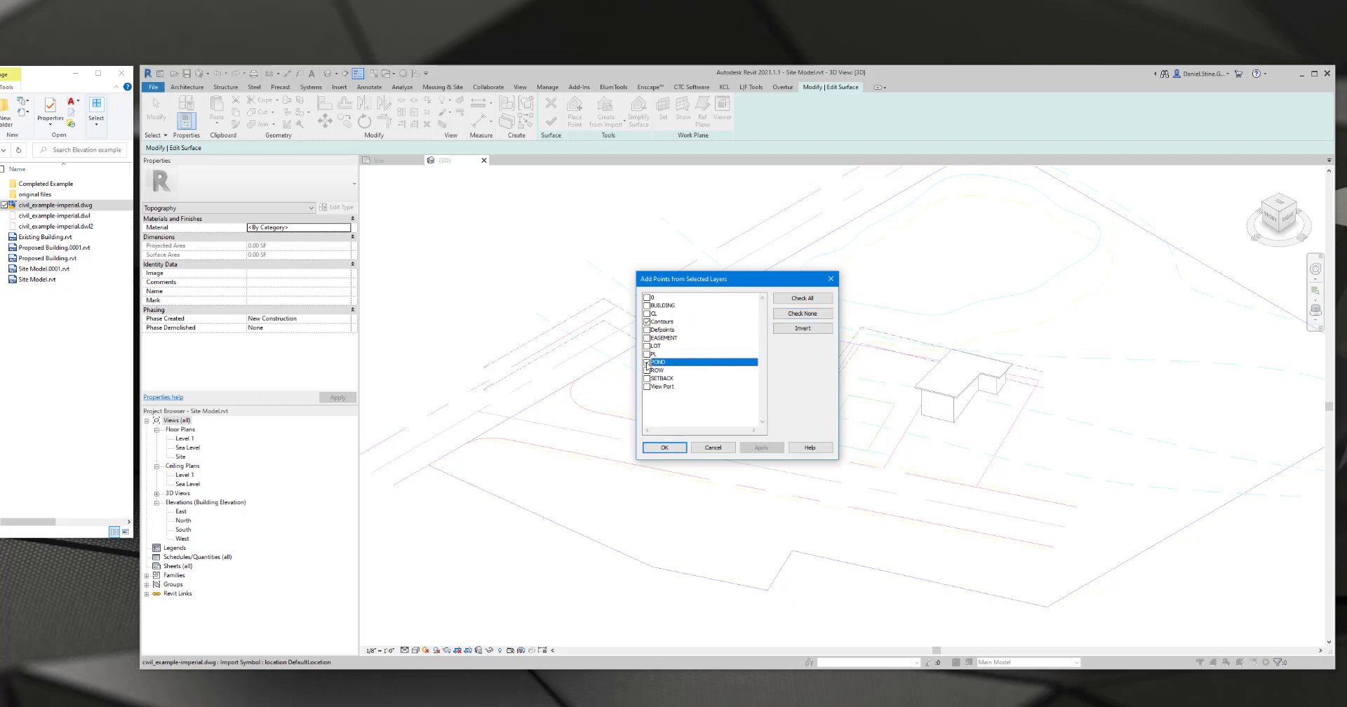
{"action": "left_click", "coordinate": [665, 447]}
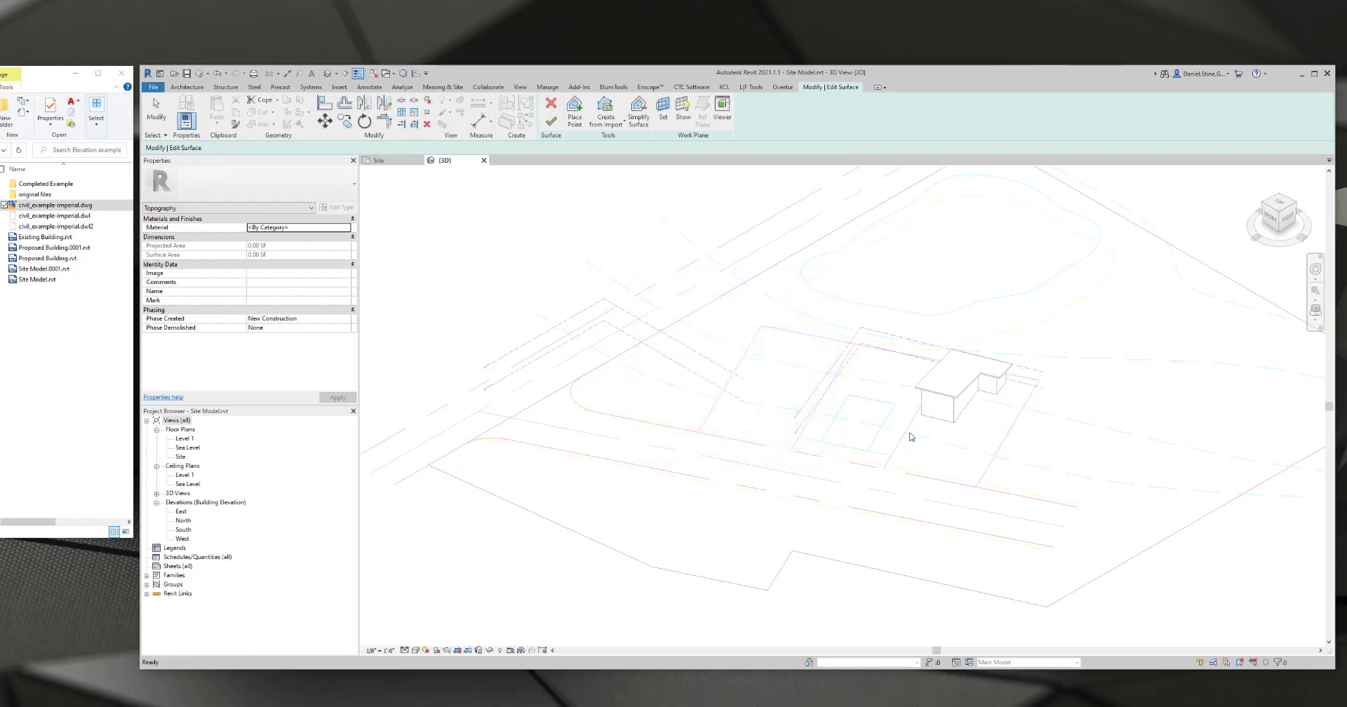
{"action": "left_click", "coordinate": [551, 123]}
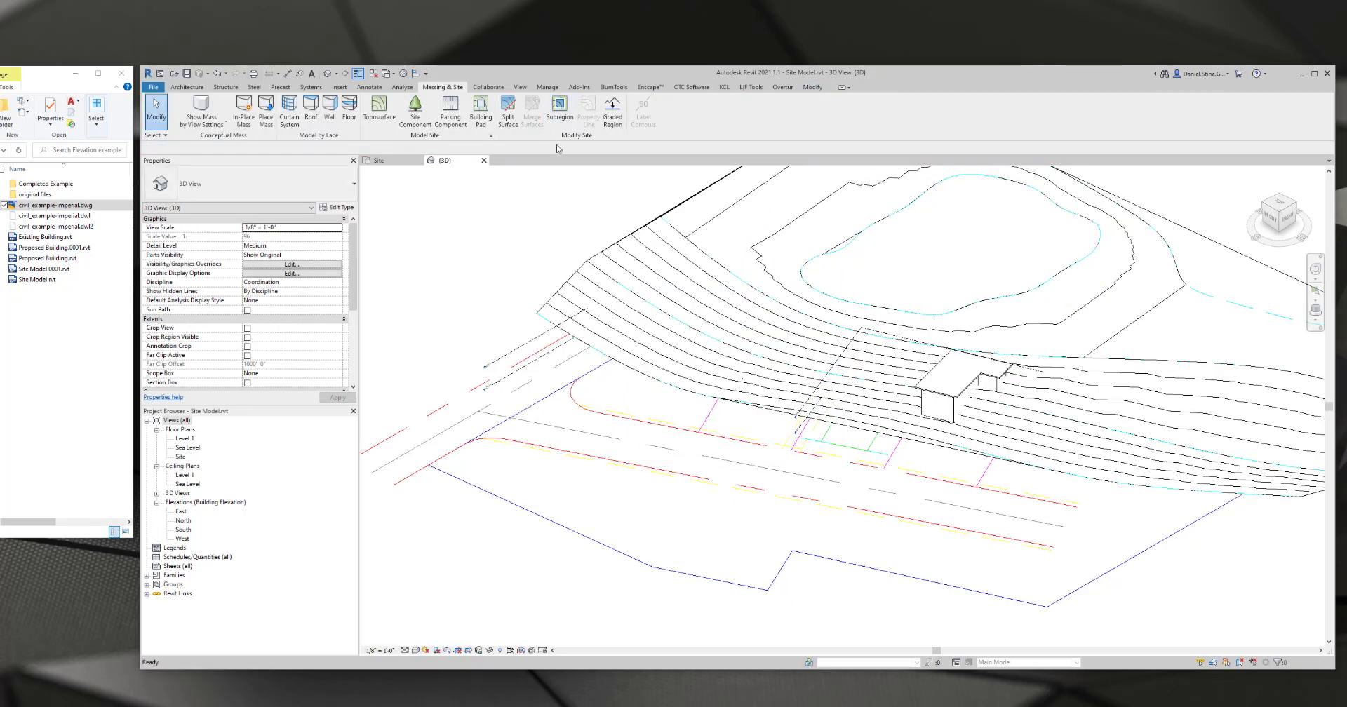
- Set the 3D view to shaded display, view the site from a lower angle, and select the linked Proposed Building
{"action": "left_click", "coordinate": [417, 651]}
{"action": "left_click", "coordinate": [442, 615]}
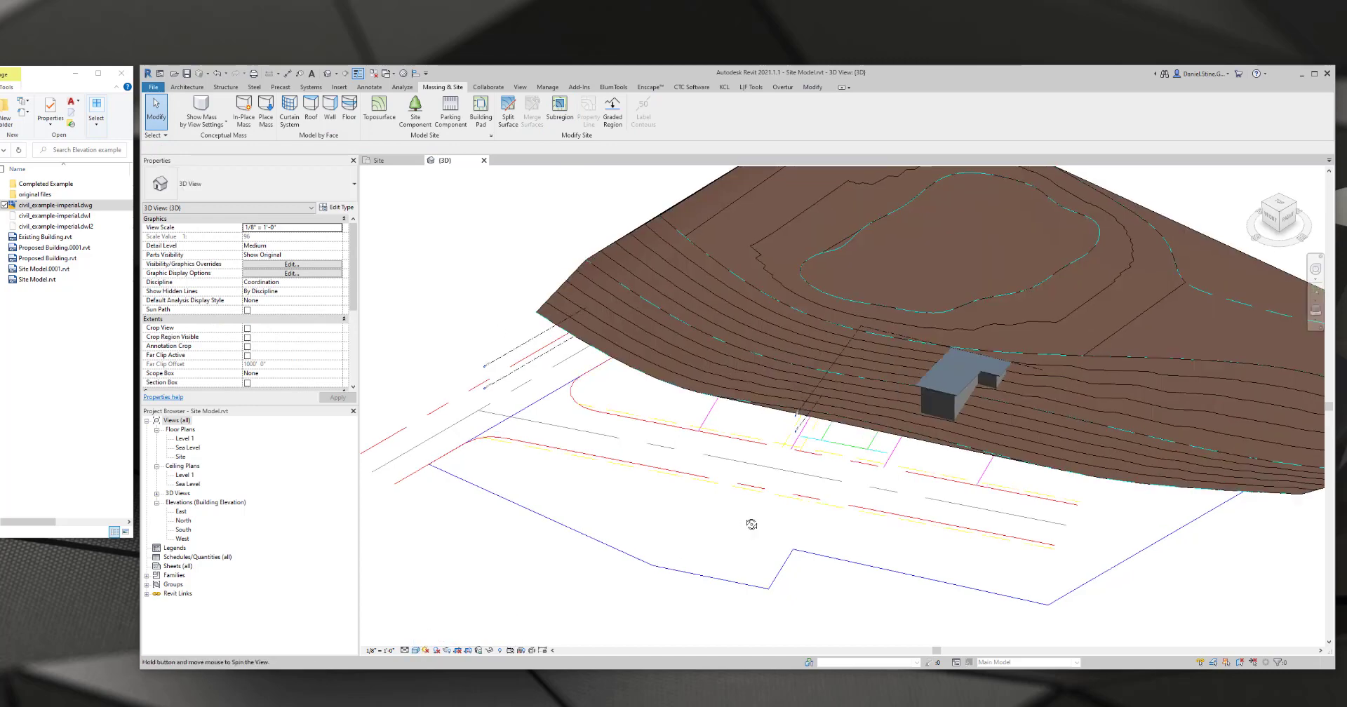
{"action": "middle_click_drag", "start_coordinate": [751, 524], "coordinate": [893, 461], "text": "shift"}
{"action": "left_click", "coordinate": [908, 428]}
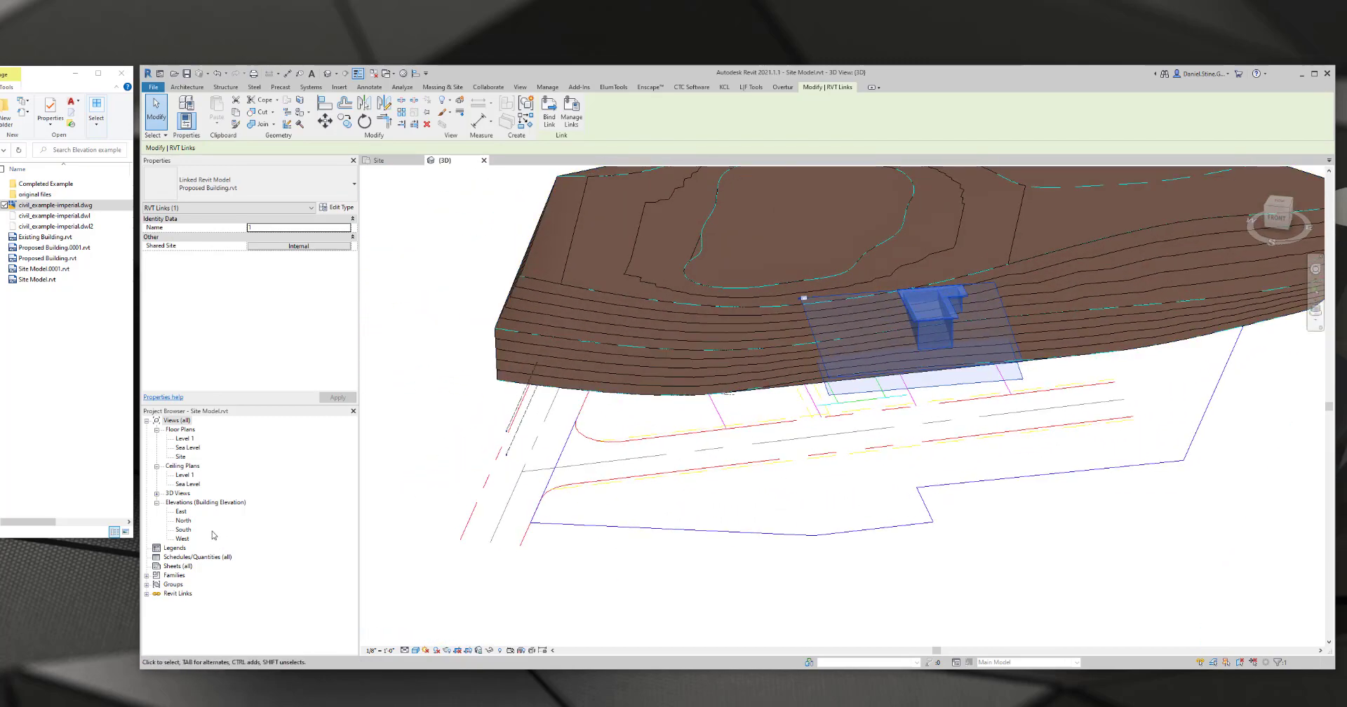
- Open the Site floor plan and examine the linked building's base point, the civil drawing, and the extent of the toposurface
{"action": "left_click", "coordinate": [187, 459]}
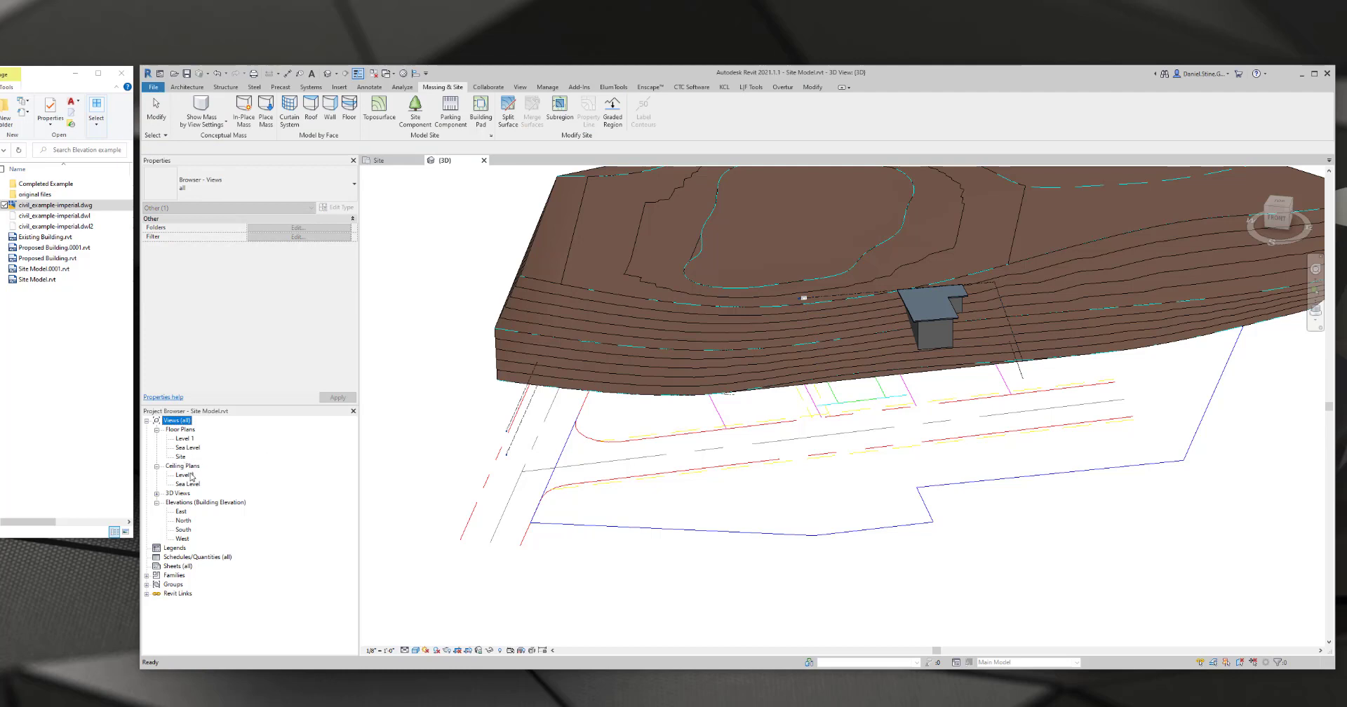
{"action": "double_click", "coordinate": [181, 460]}
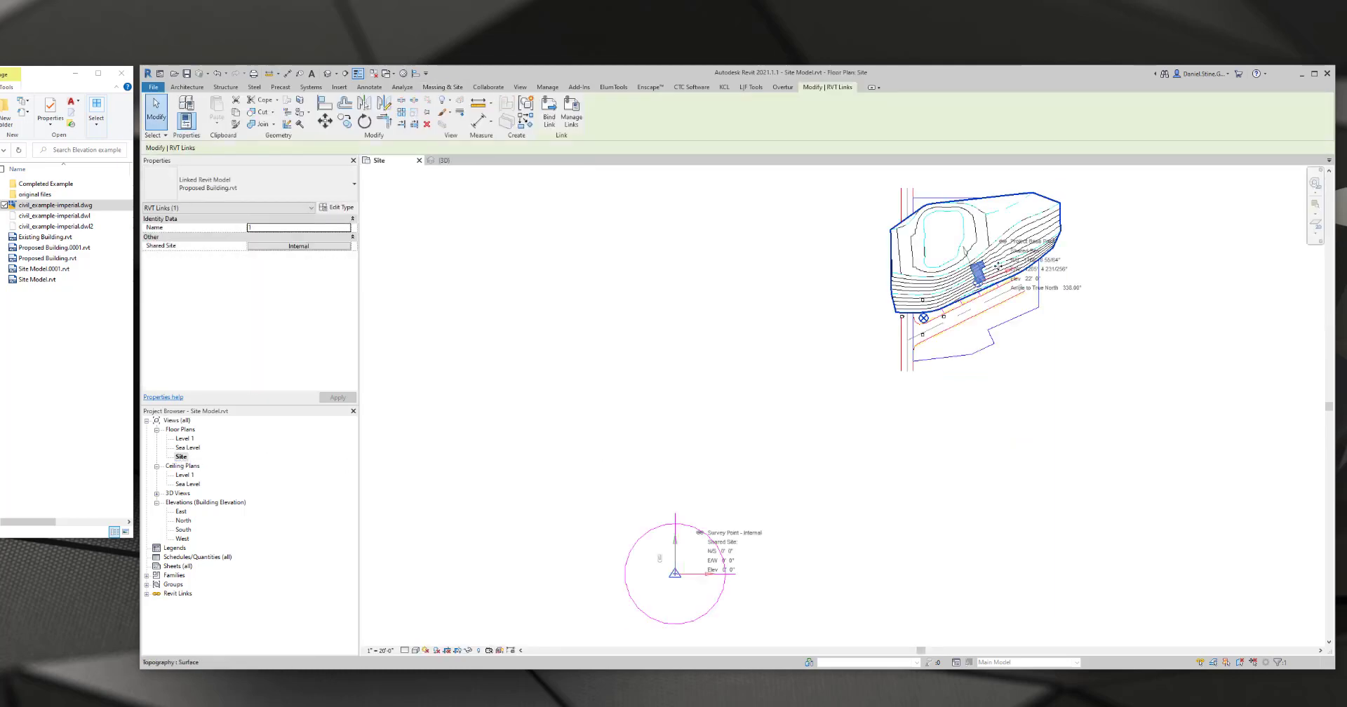
{"action": "scroll", "coordinate": [938, 275], "scroll_direction": "up", "scroll_amount": 4}
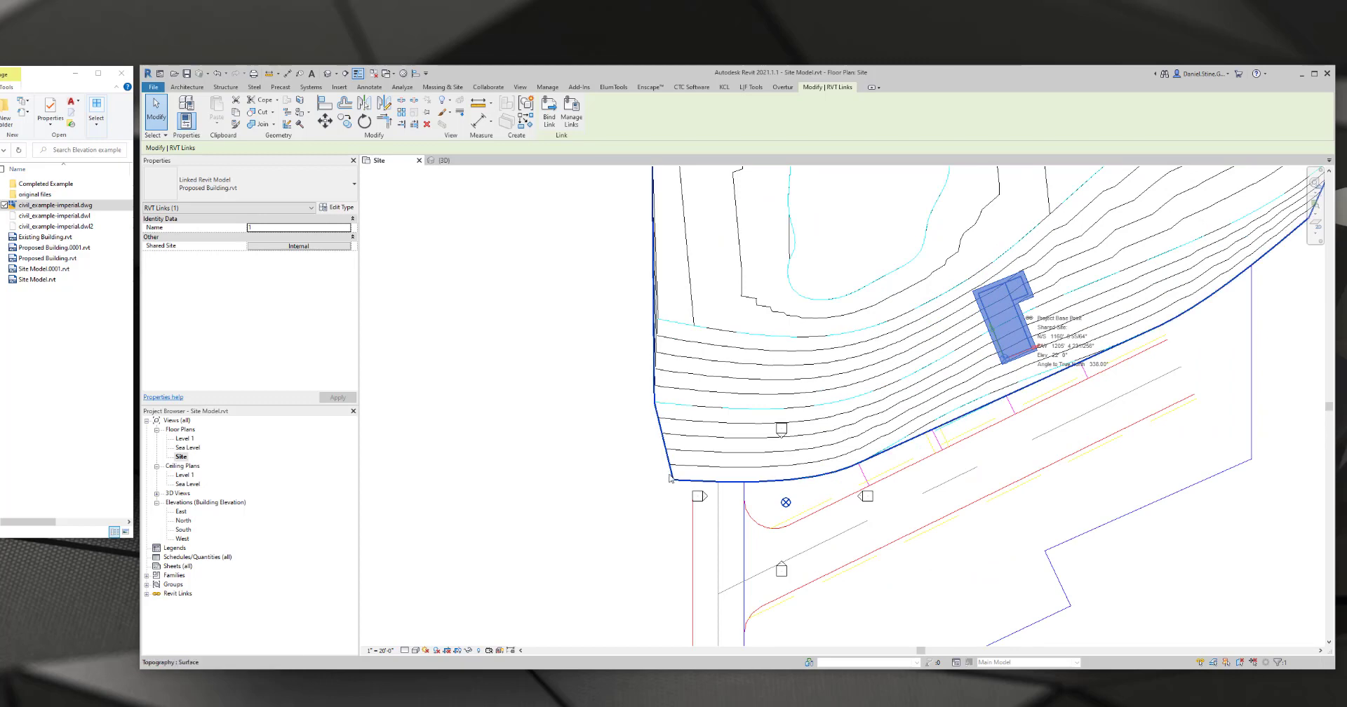
{"action": "left_click", "coordinate": [692, 512]}
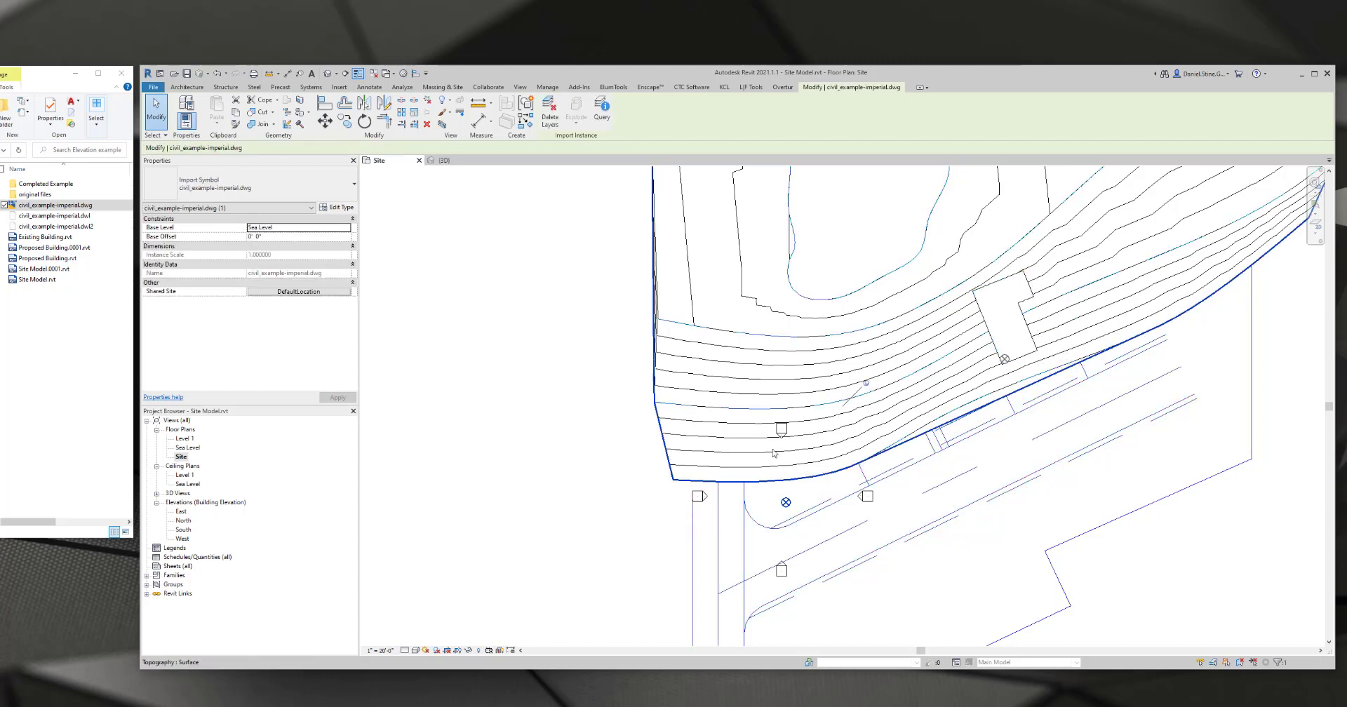
{"action": "left_click", "coordinate": [627, 449]}
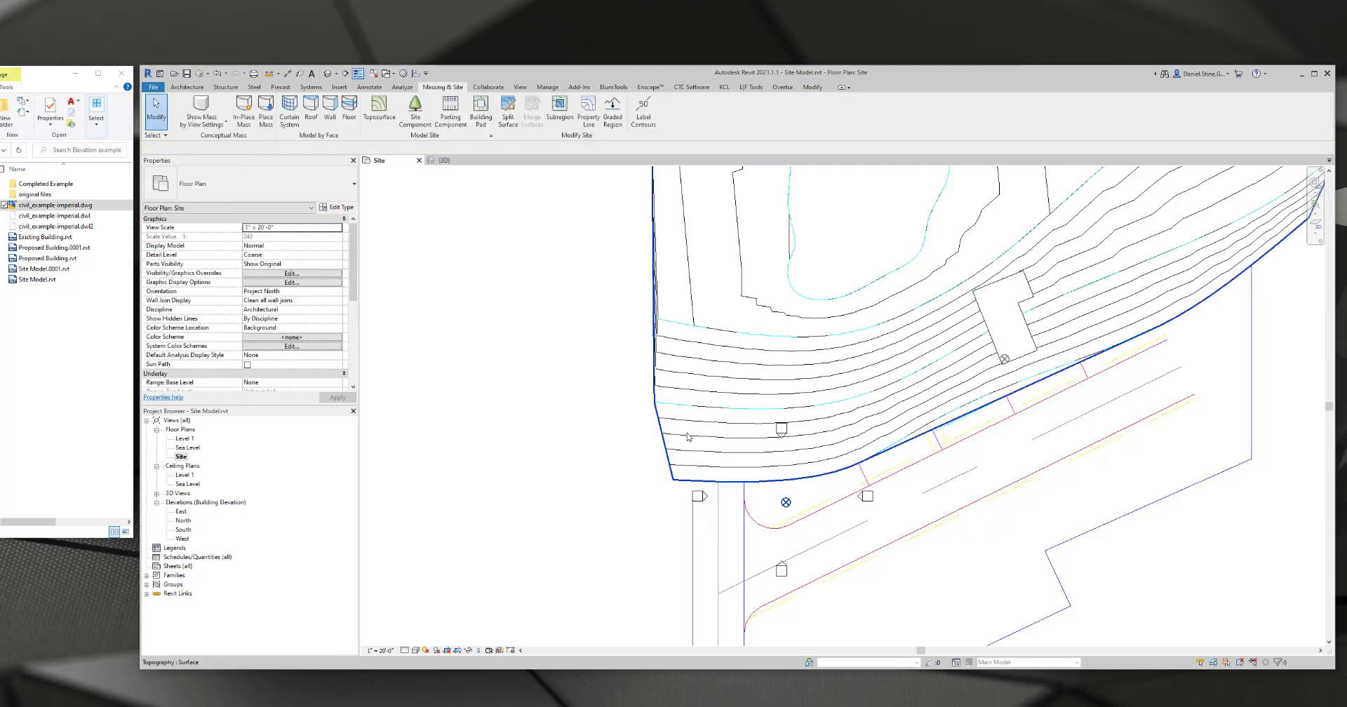
{"action": "left_click", "coordinate": [684, 406]}
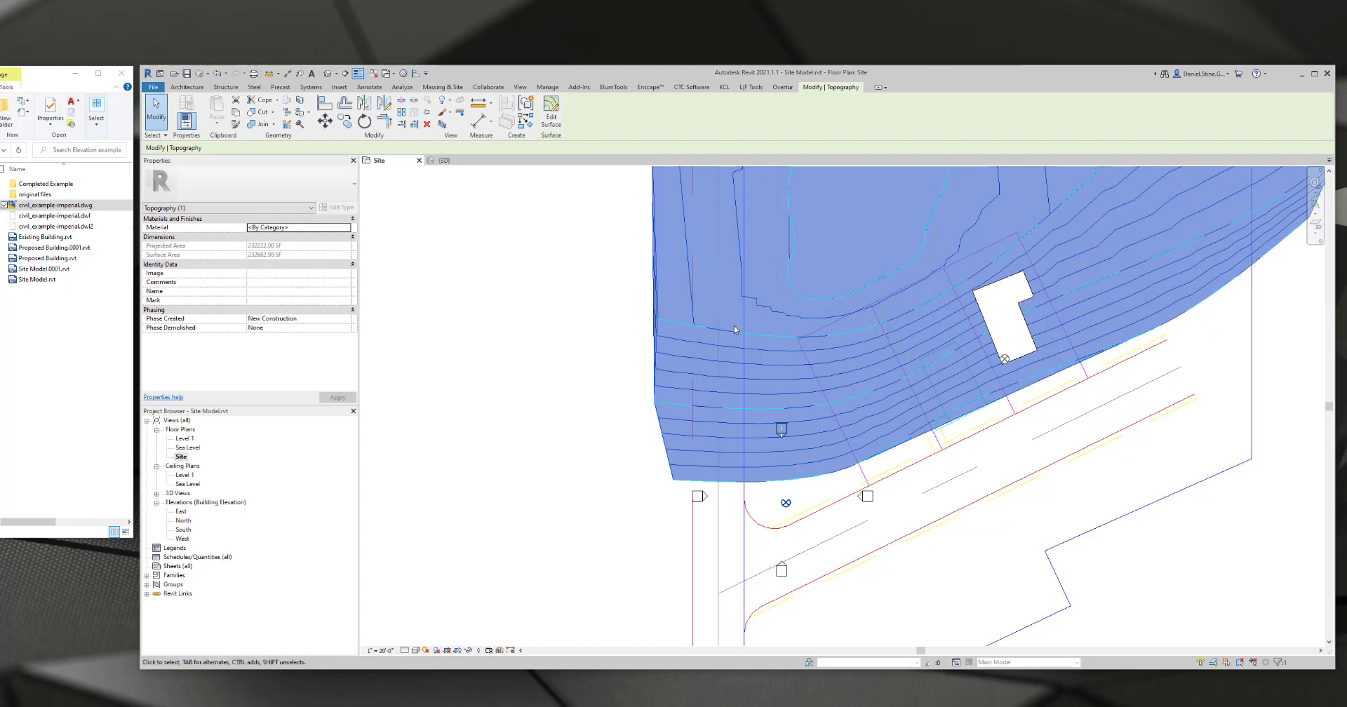
{"action": "left_click", "coordinate": [614, 391]}
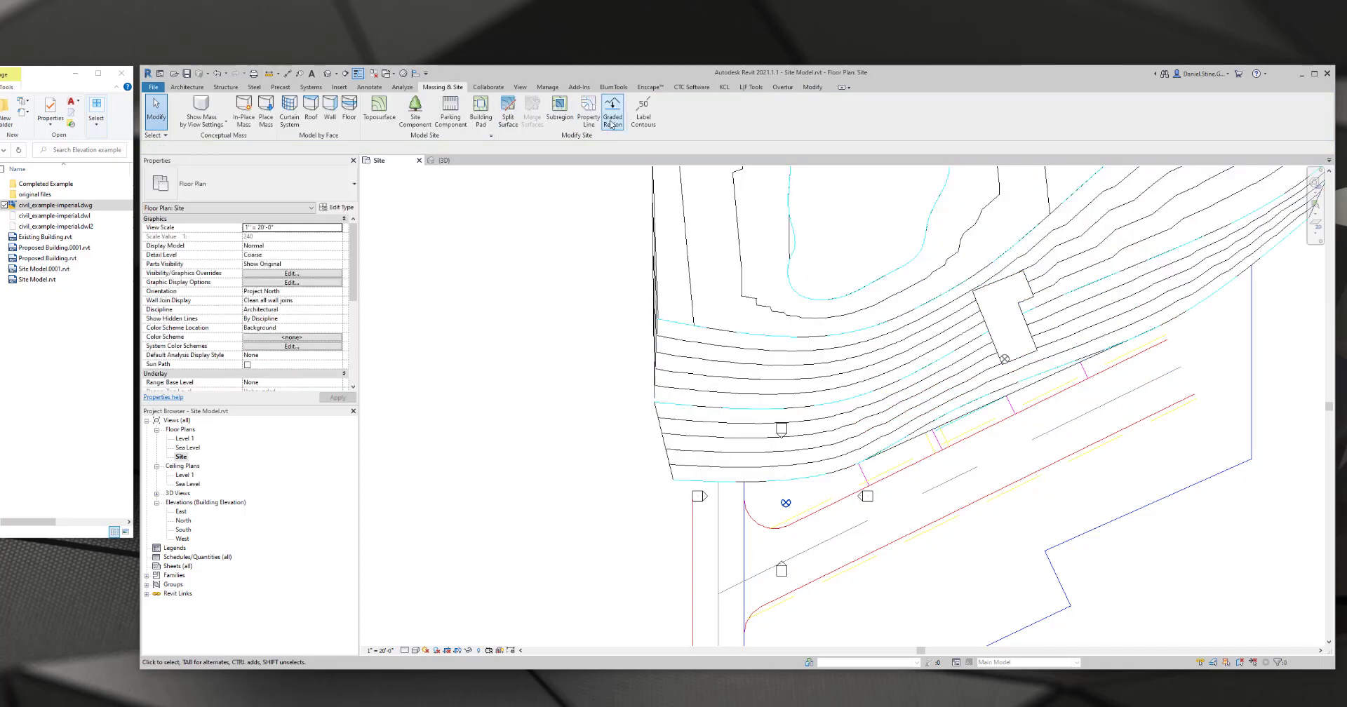
- Label the contours along a diagonal line from below the proposed building up to the pond edge
{"action": "left_click", "coordinate": [644, 117]}
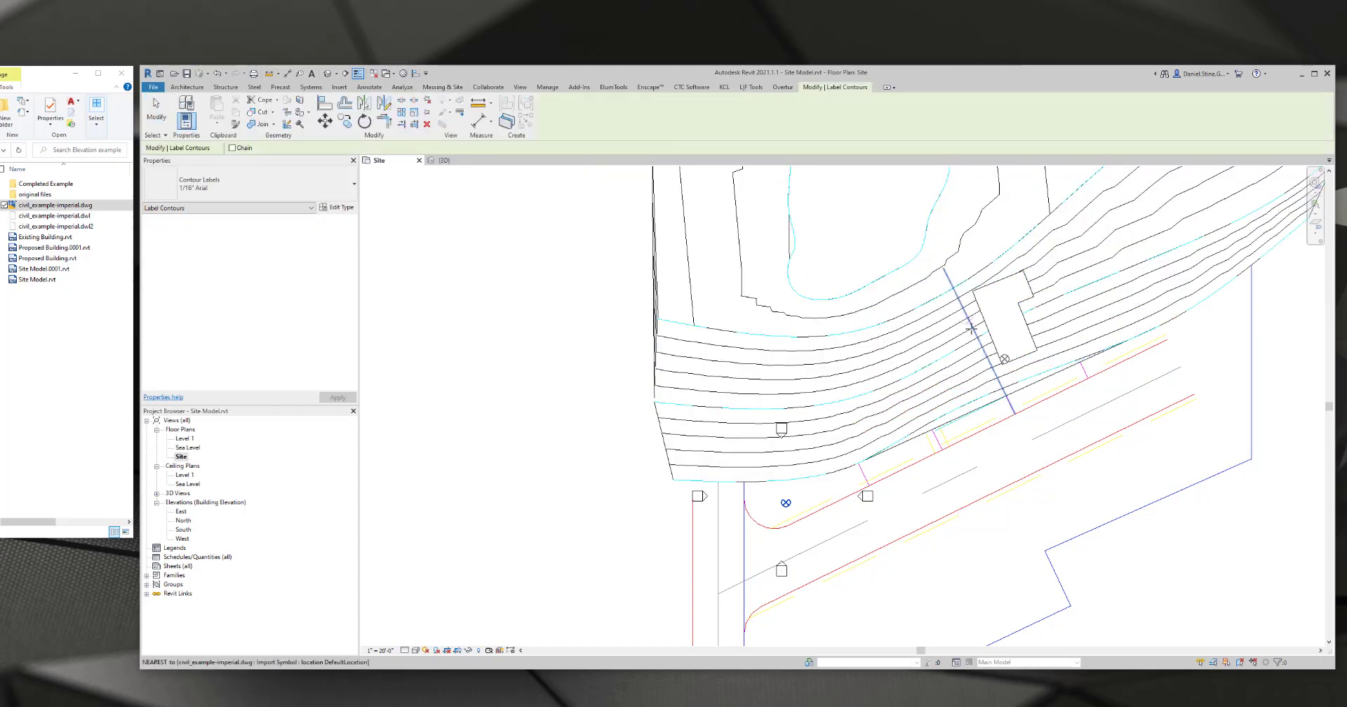
{"action": "scroll", "coordinate": [975, 403], "scroll_direction": "up", "scroll_amount": 3}
{"action": "left_click", "coordinate": [974, 403]}
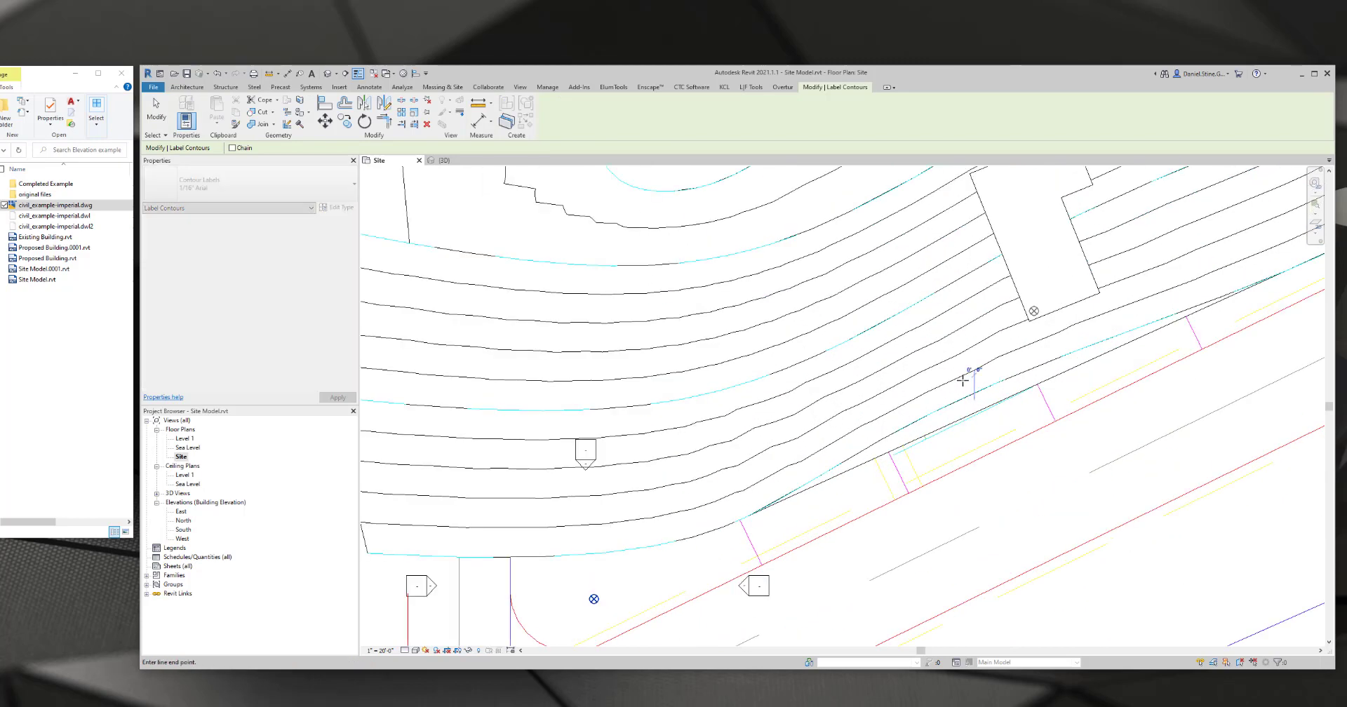
{"action": "scroll", "coordinate": [905, 296], "scroll_direction": "down", "scroll_amount": 2}
{"action": "left_click", "coordinate": [818, 187]}
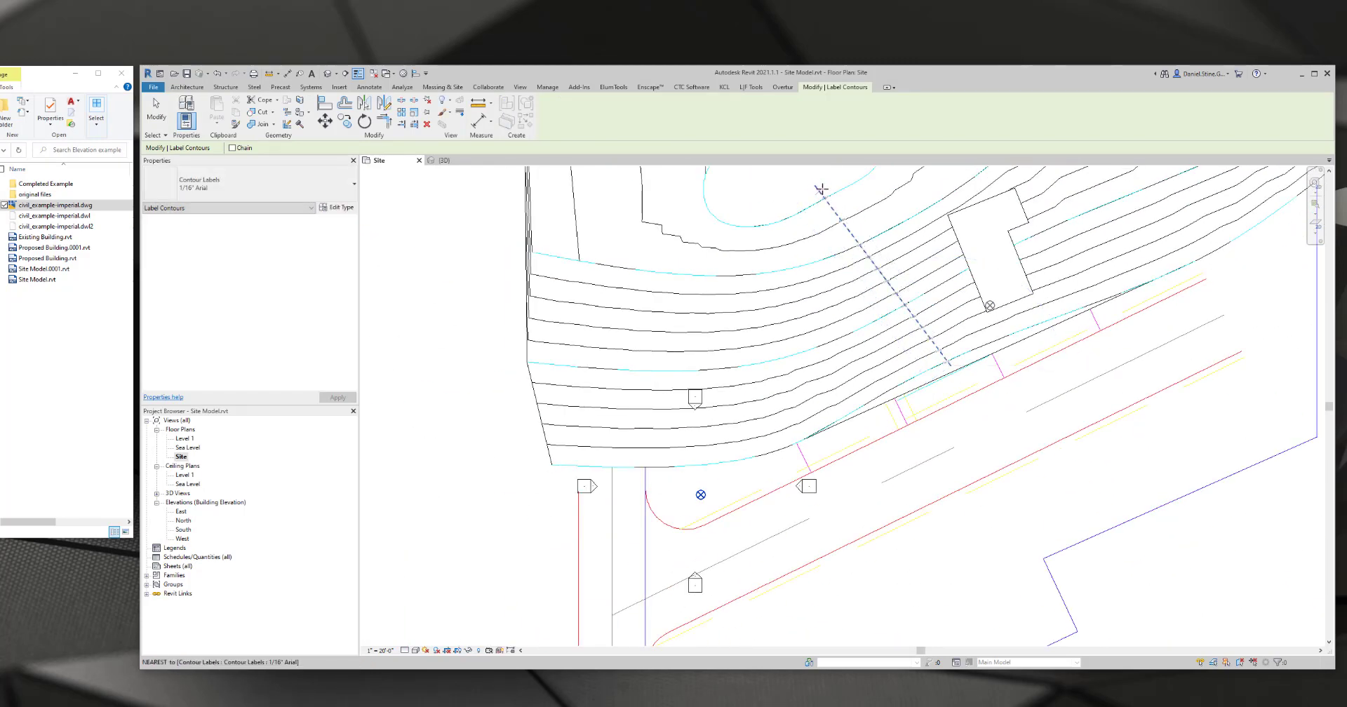
{"action": "key", "text": "Escape"}
{"action": "key", "text": "Escape"}
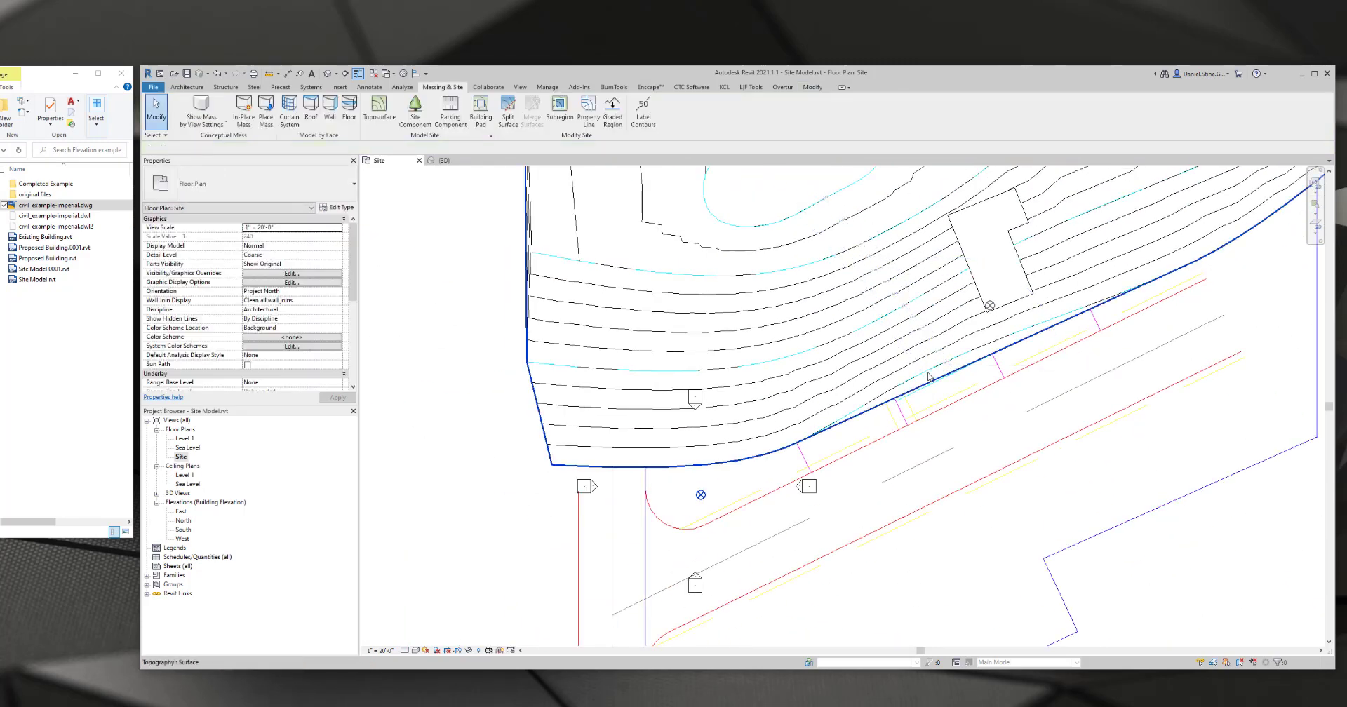
- Check the contour elevation labels beside the proposed building and close the 3D view
{"action": "scroll", "coordinate": [952, 352], "scroll_direction": "up", "scroll_amount": 4}
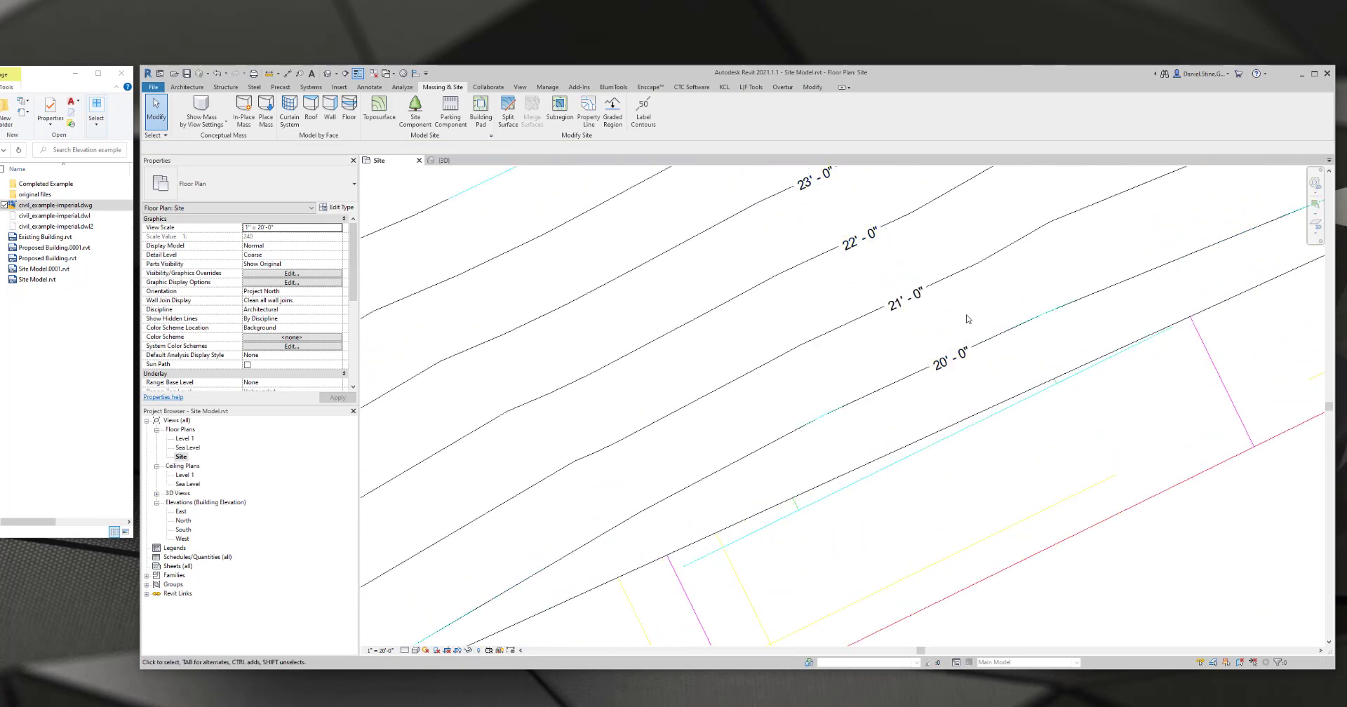
{"action": "middle_click_drag", "start_coordinate": [975, 345], "coordinate": [1028, 470]}
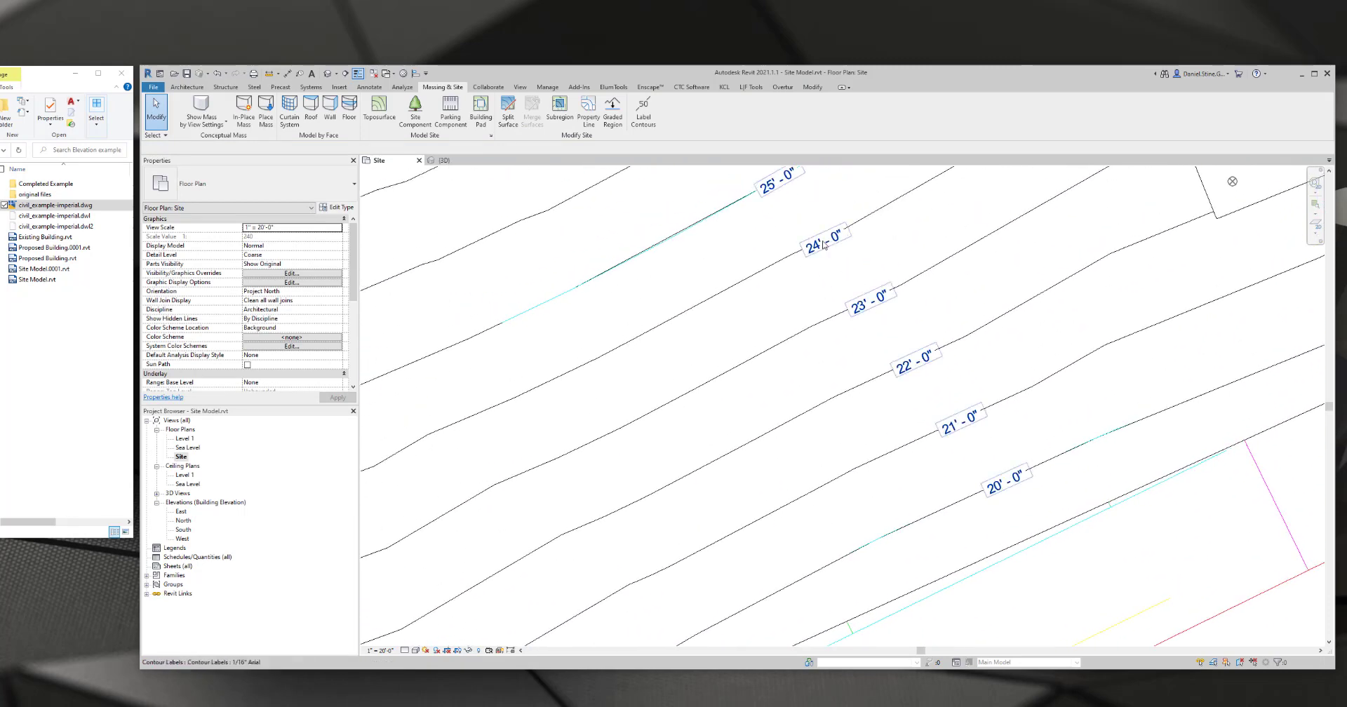
{"action": "scroll", "coordinate": [792, 242], "scroll_direction": "down", "scroll_amount": 5}
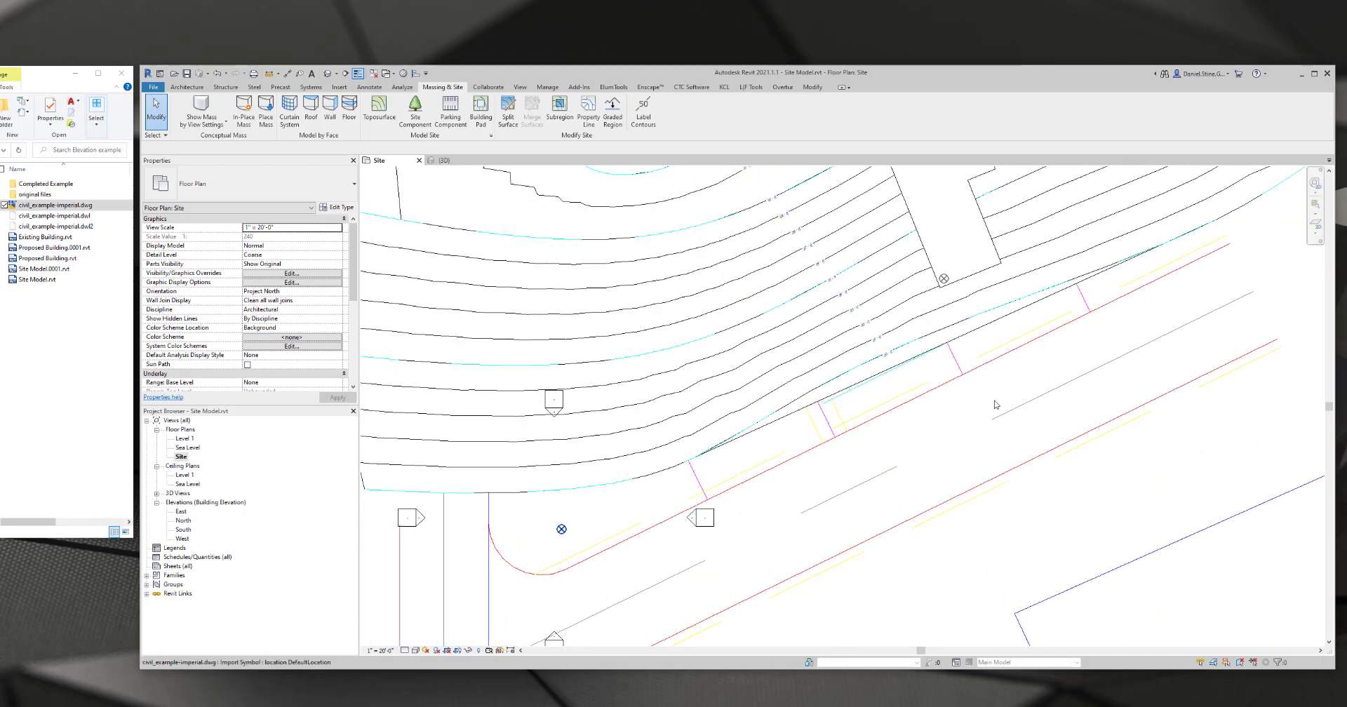
{"action": "scroll", "coordinate": [993, 397], "scroll_direction": "down", "scroll_amount": 2}
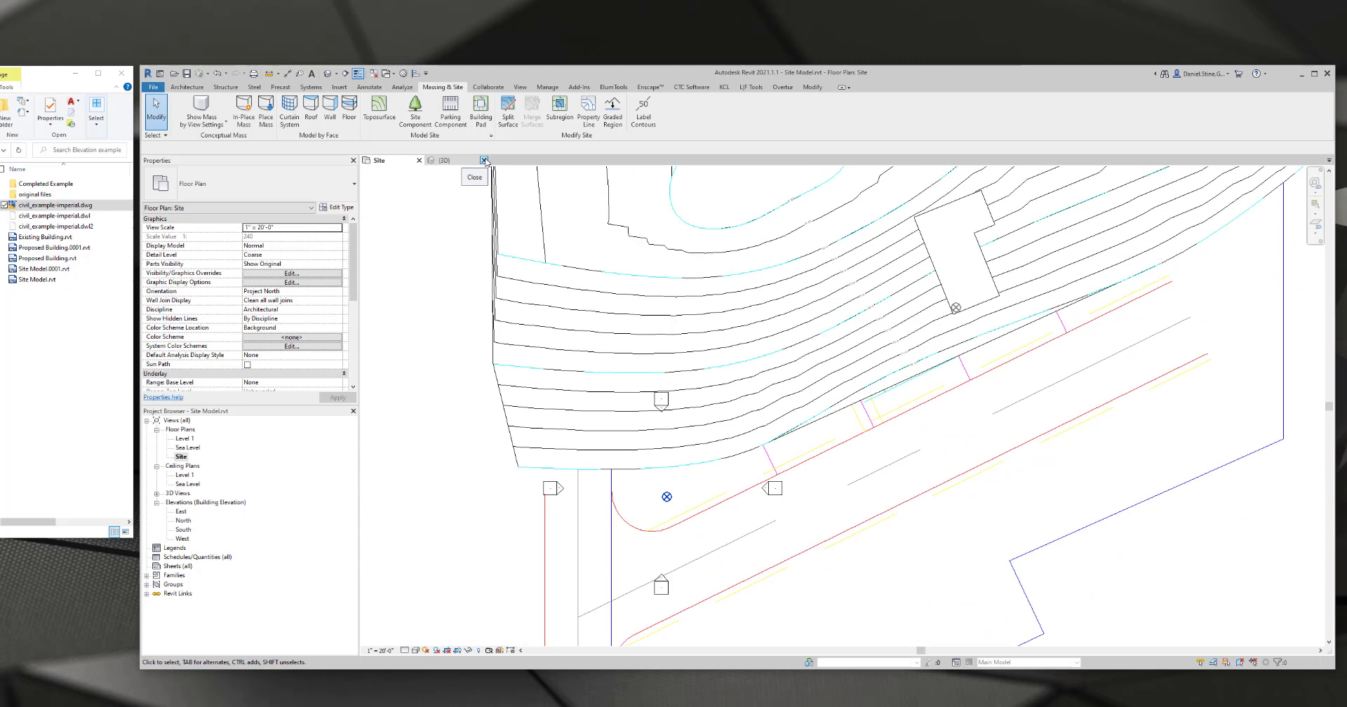
{"action": "left_click", "coordinate": [483, 161]}
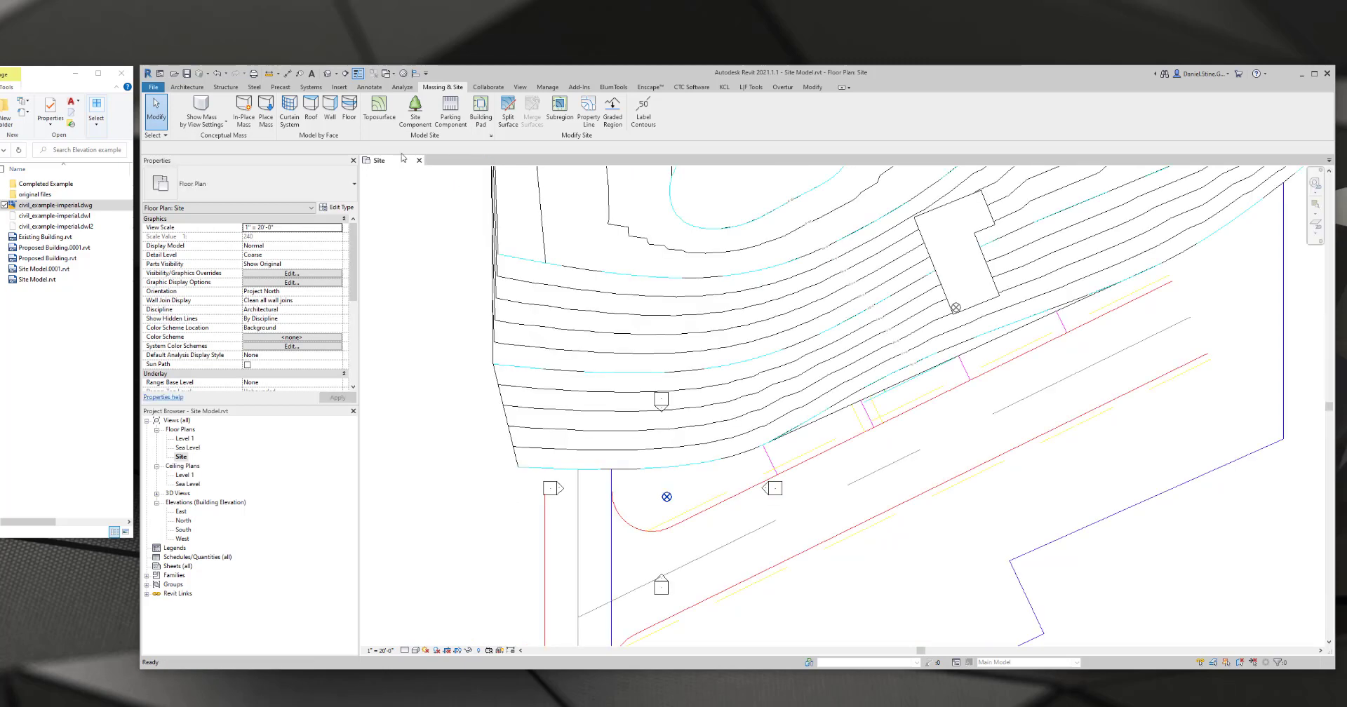
- Examine from a lower angle in 3D how the proposed building sits in the toposurface, and close the 3D view
{"action": "left_click", "coordinate": [342, 74]}
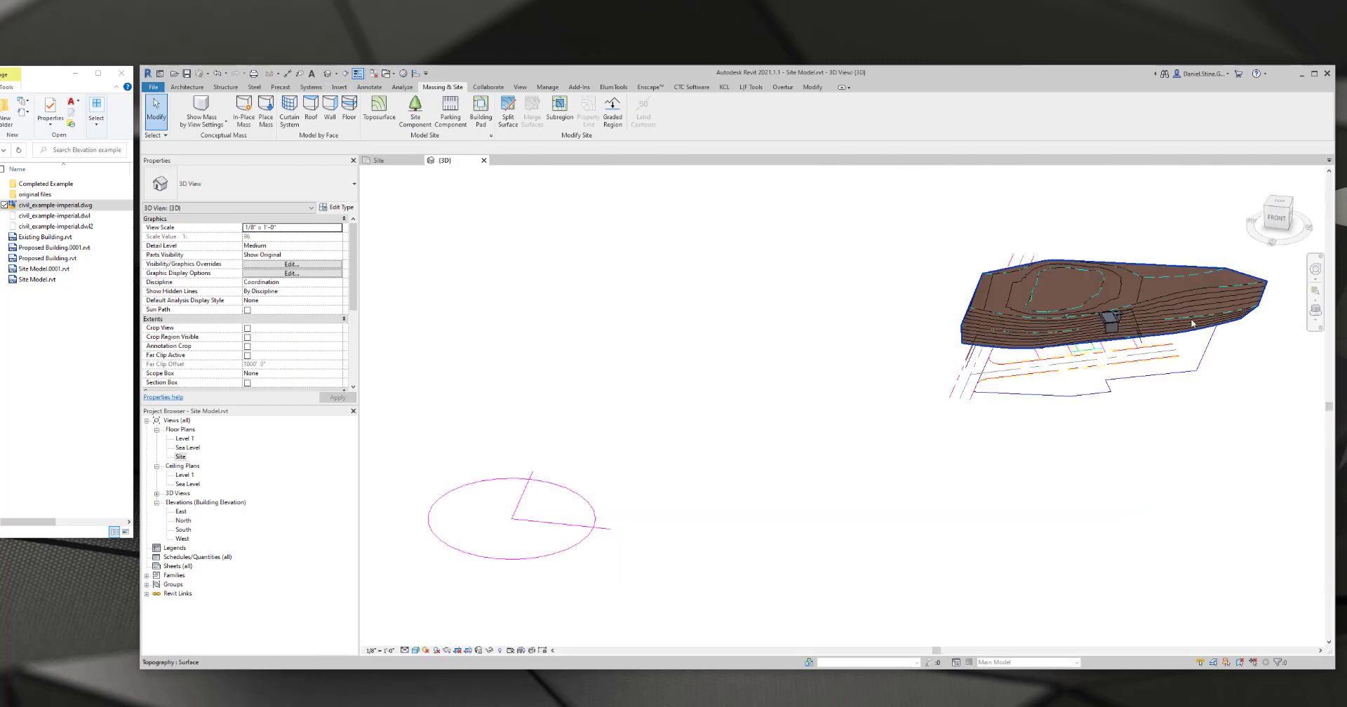
{"action": "scroll", "coordinate": [1187, 324], "scroll_direction": "up", "scroll_amount": 5}
{"action": "middle_click_drag", "start_coordinate": [869, 382], "coordinate": [738, 341], "text": "shift"}
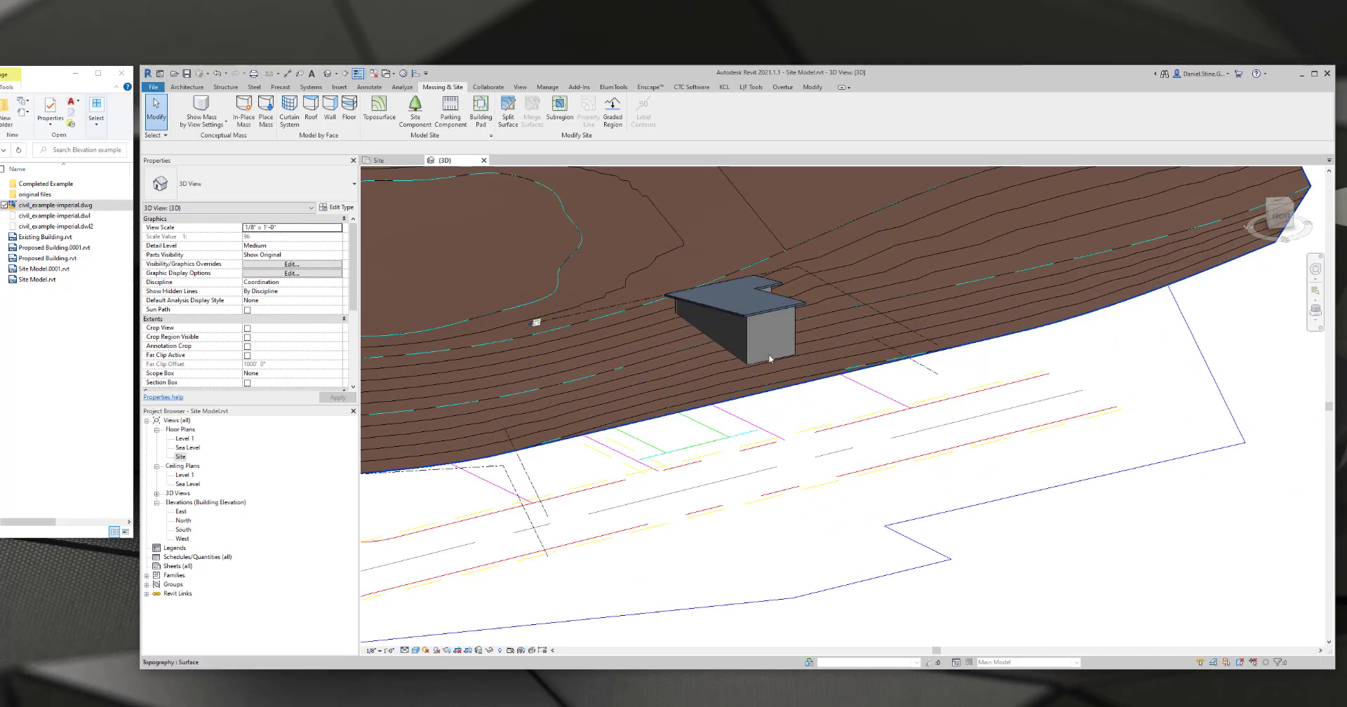
{"action": "left_click", "coordinate": [484, 161]}
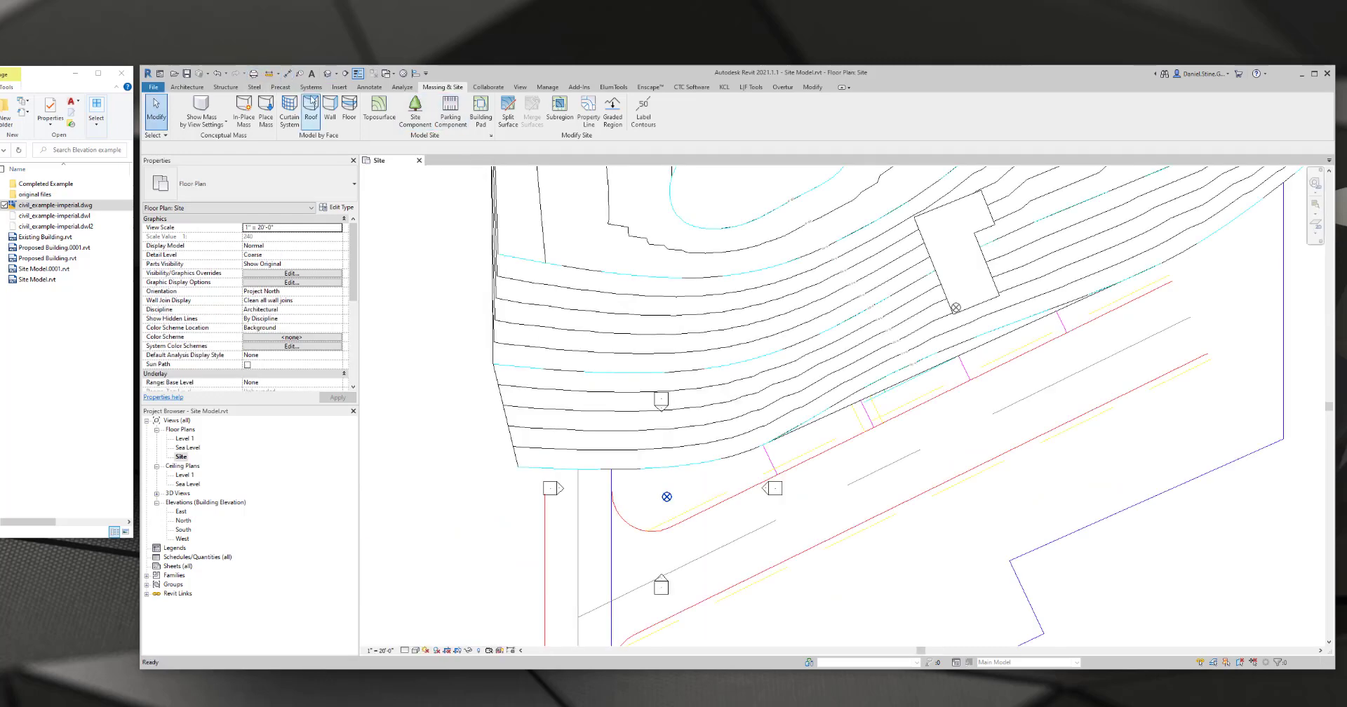
- Close the Site Model file with its changes saved and open the Proposed Building model
{"action": "left_click", "coordinate": [419, 160]}
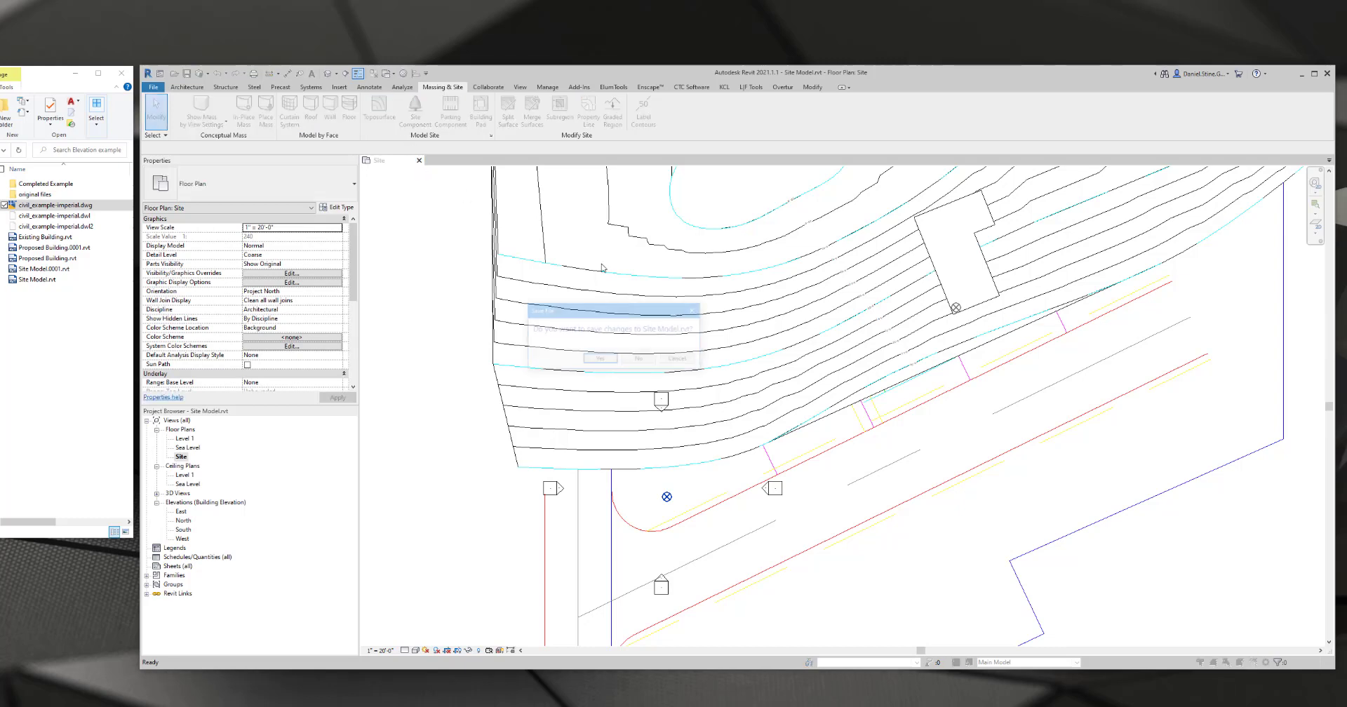
{"action": "left_click", "coordinate": [600, 358]}
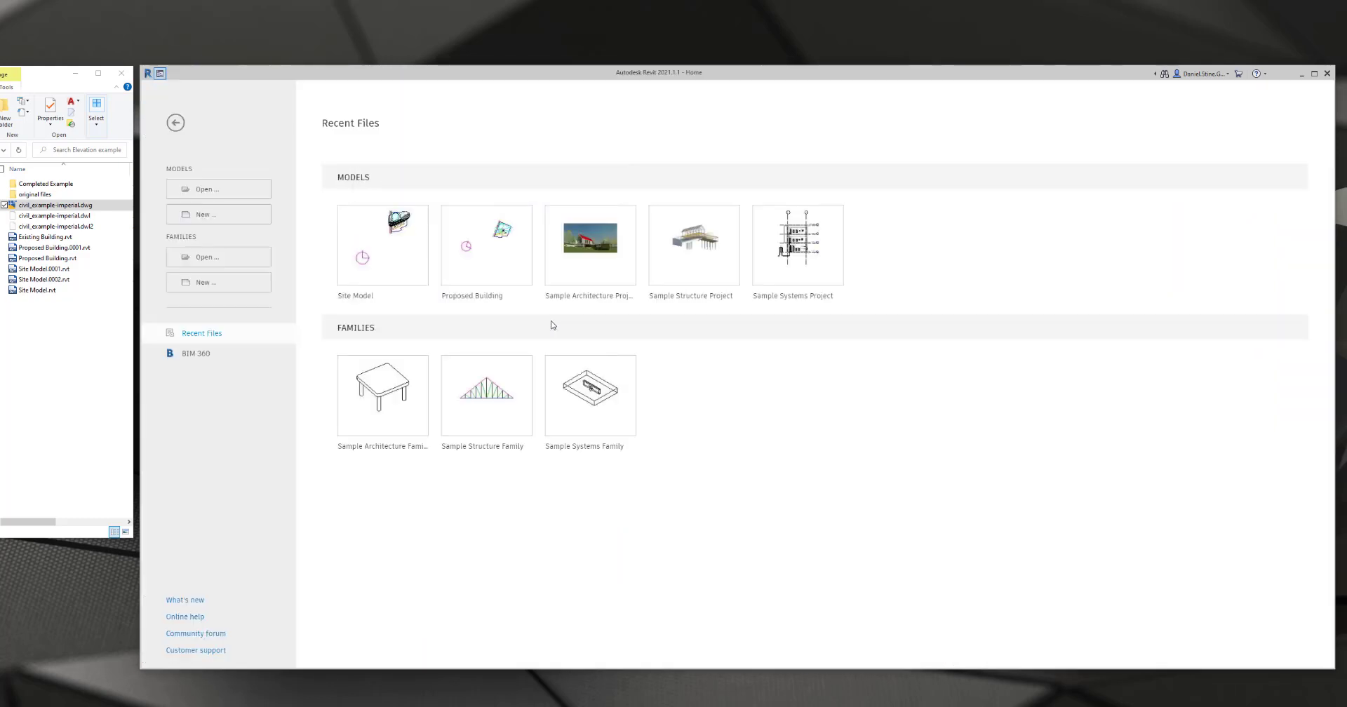
{"action": "left_click", "coordinate": [459, 297]}
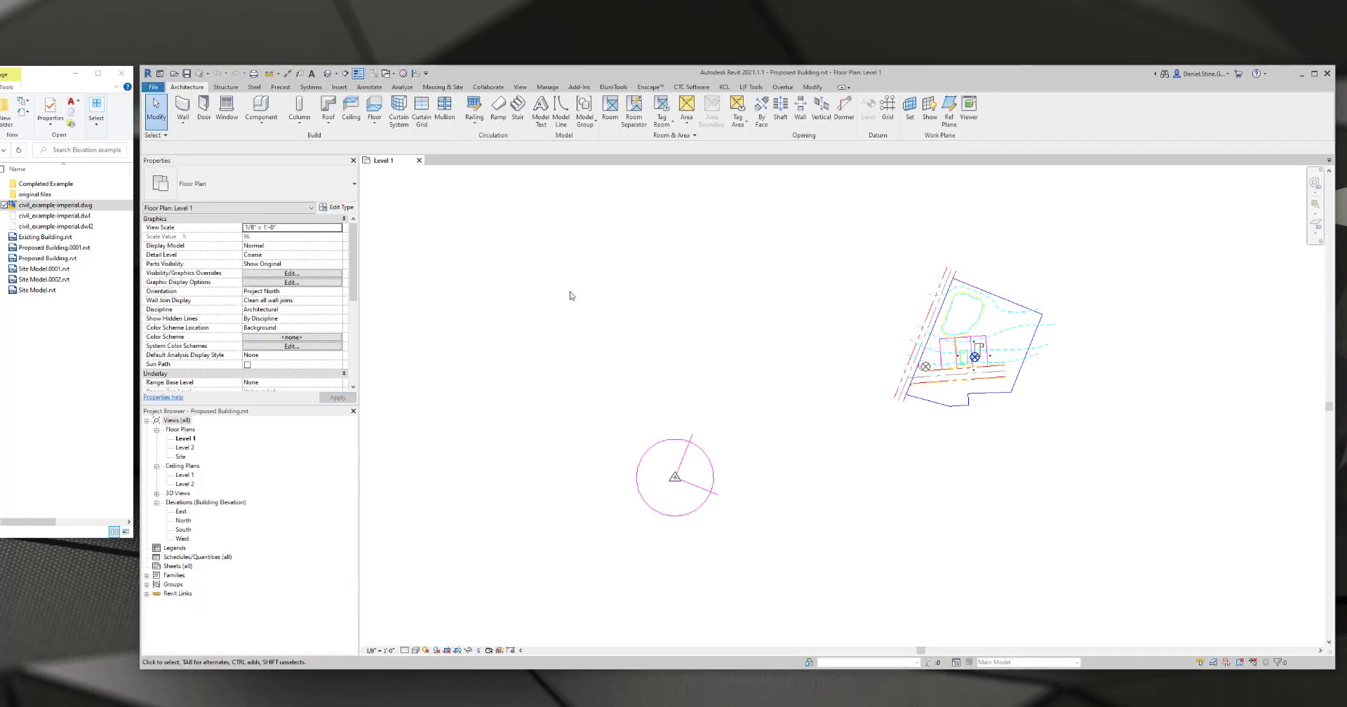
- Move the survey point straight down 10' in the Proposed Building's North elevation
{"action": "double_click", "coordinate": [184, 523]}
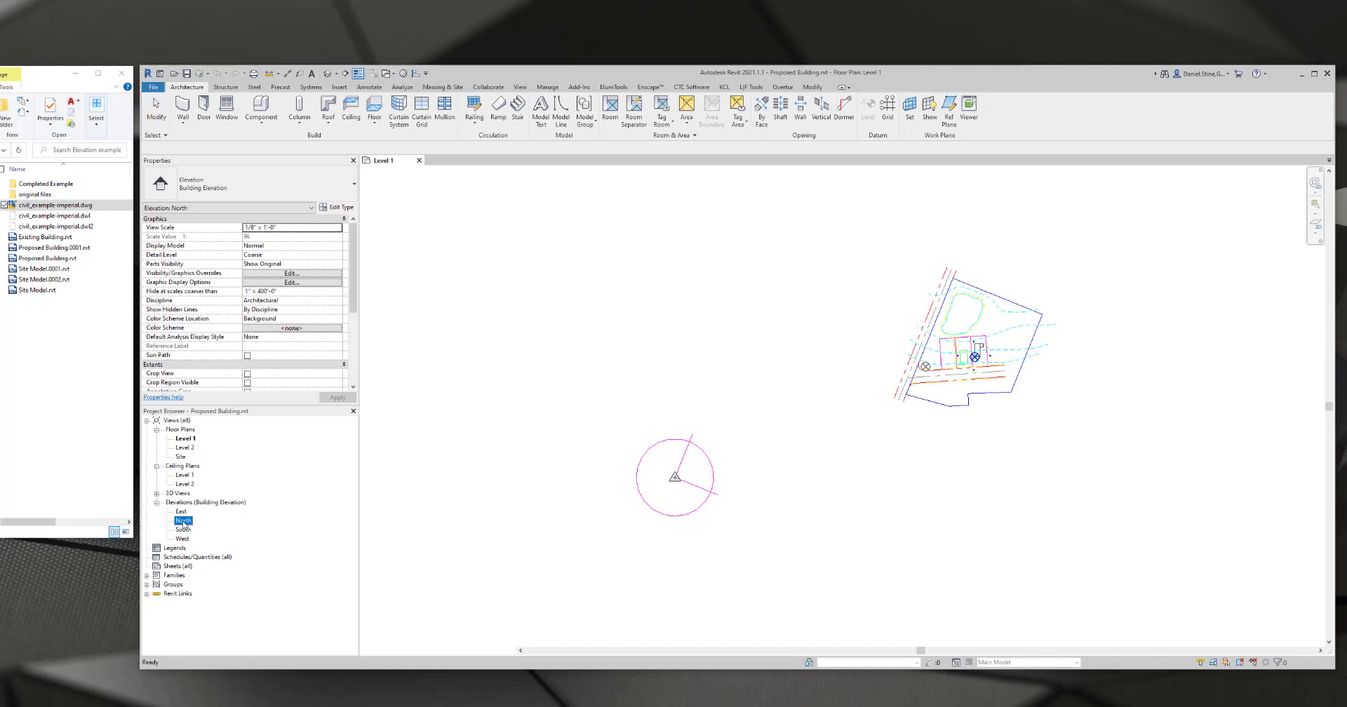
{"action": "left_click", "coordinate": [1280, 415]}
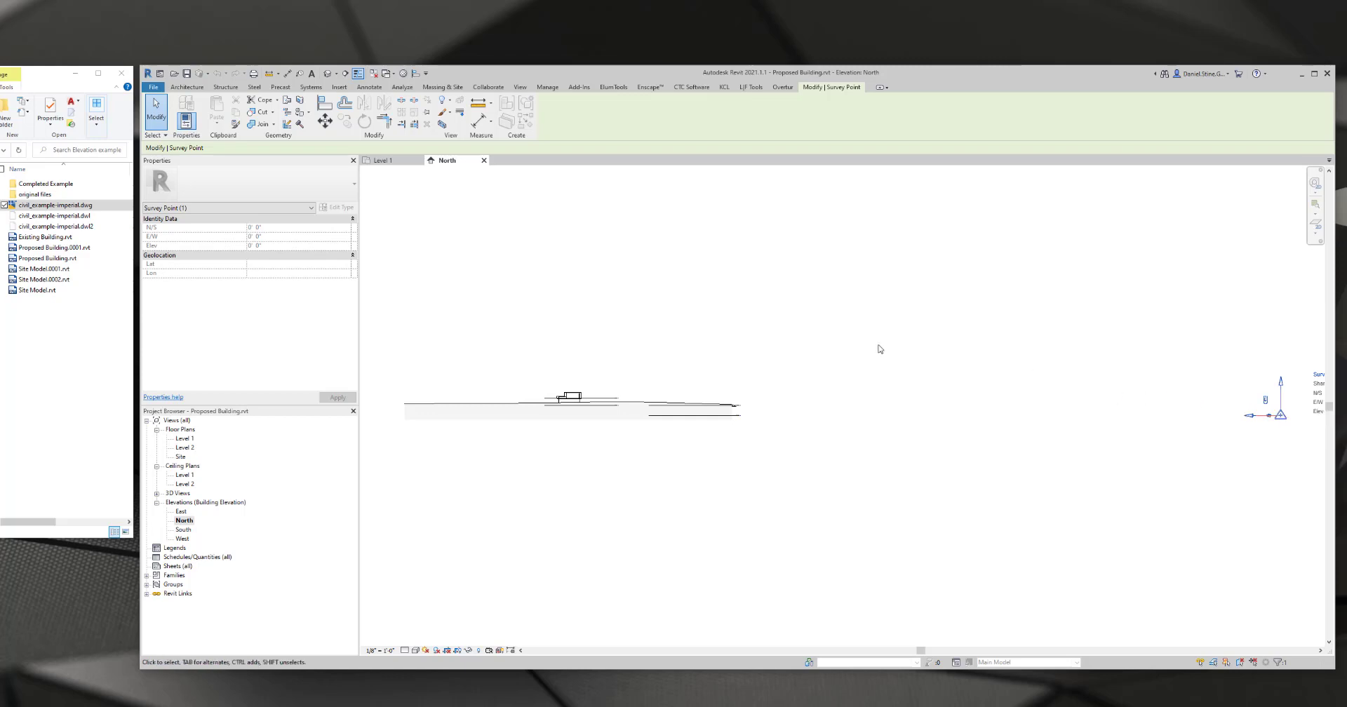
{"action": "left_click", "coordinate": [331, 124]}
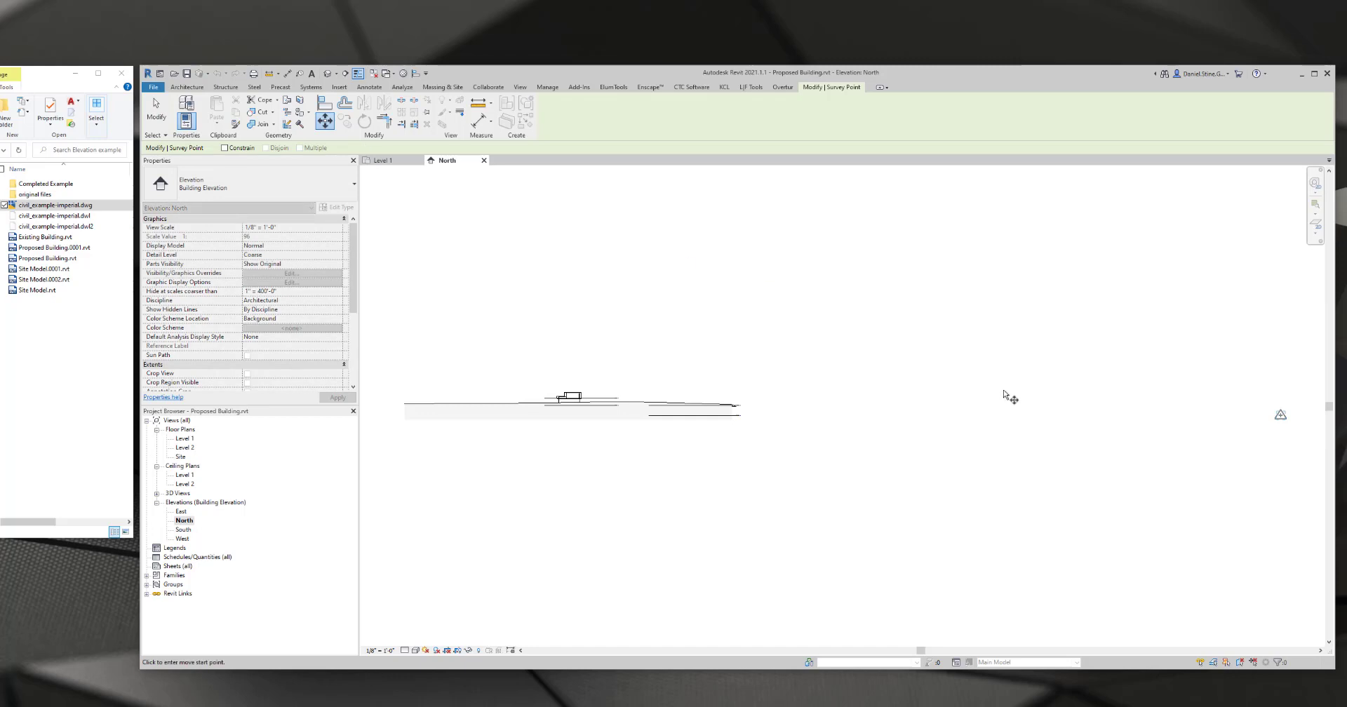
{"action": "left_click", "coordinate": [1021, 422]}
{"action": "type", "text": "10'"}
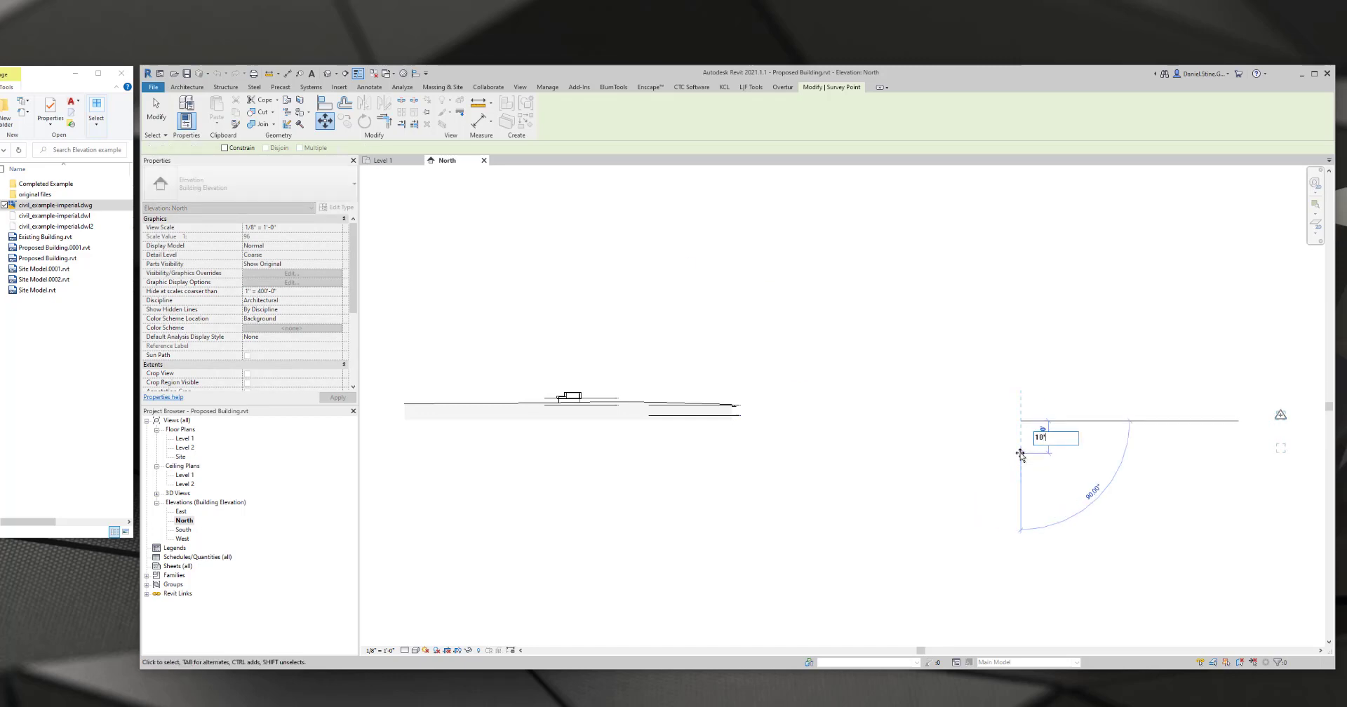
{"action": "key", "text": "Return"}
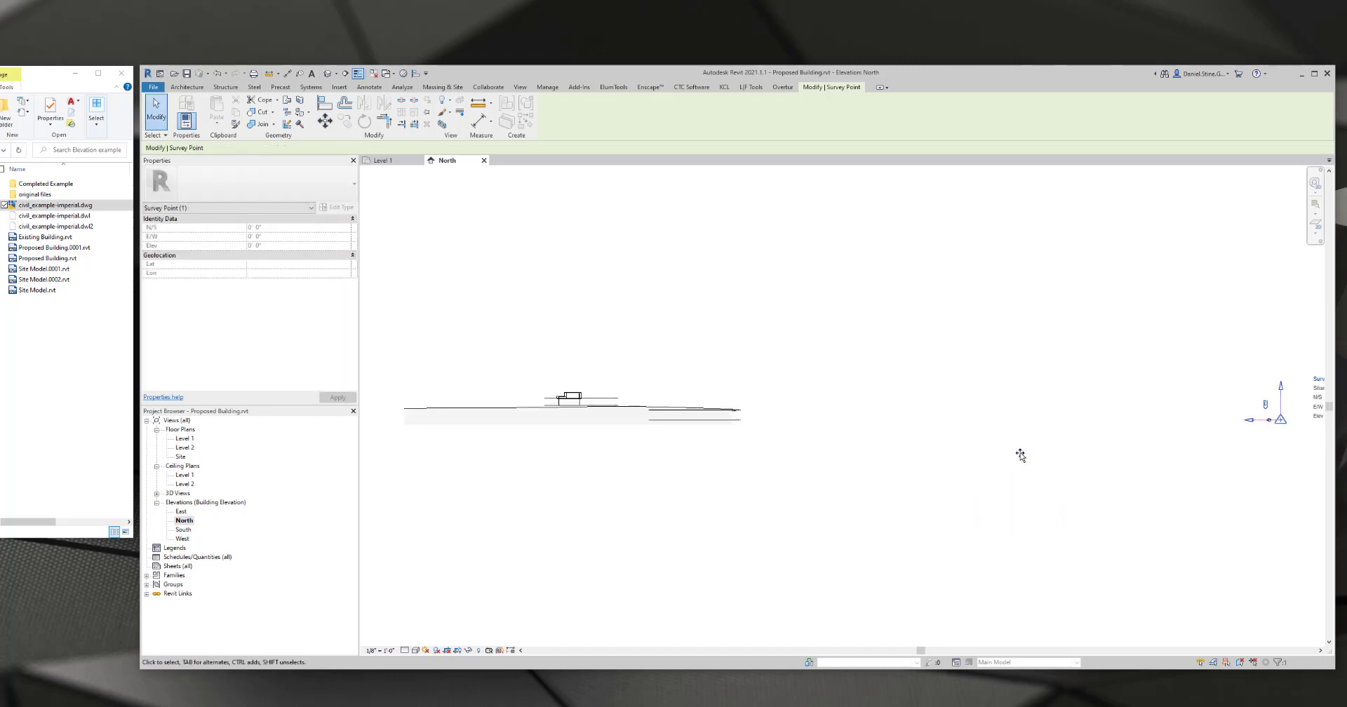
{"action": "key", "text": "Escape"}
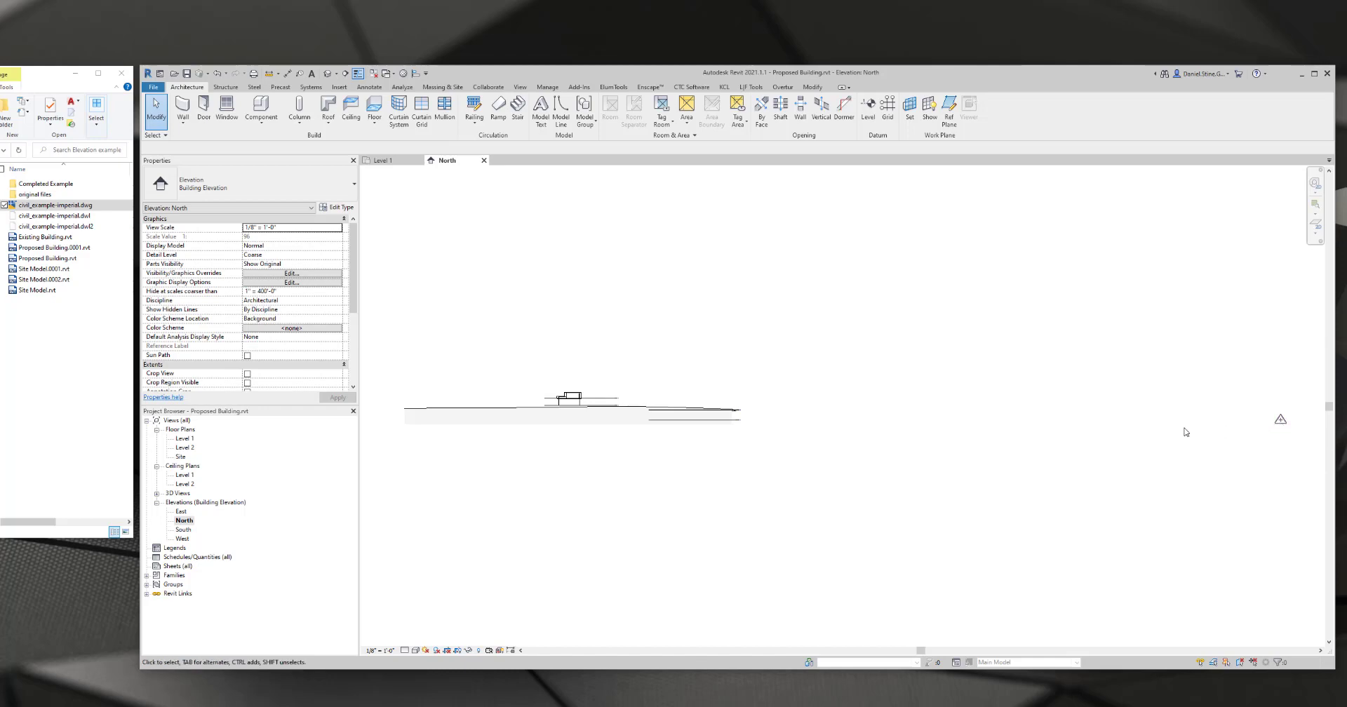
- Check the linked Site Model and the survey point against the building levels in the North elevation
{"action": "left_click", "coordinate": [720, 417]}
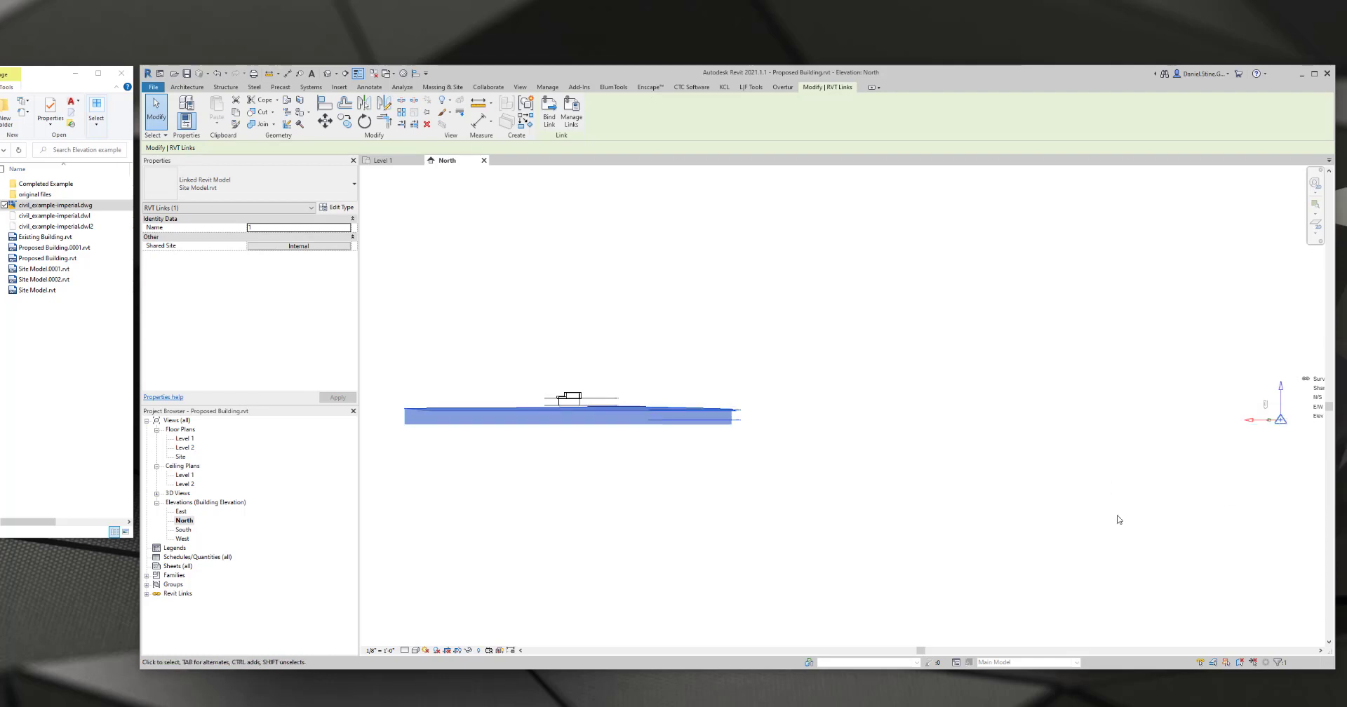
{"action": "left_click", "coordinate": [922, 523]}
{"action": "left_click", "coordinate": [1283, 423]}
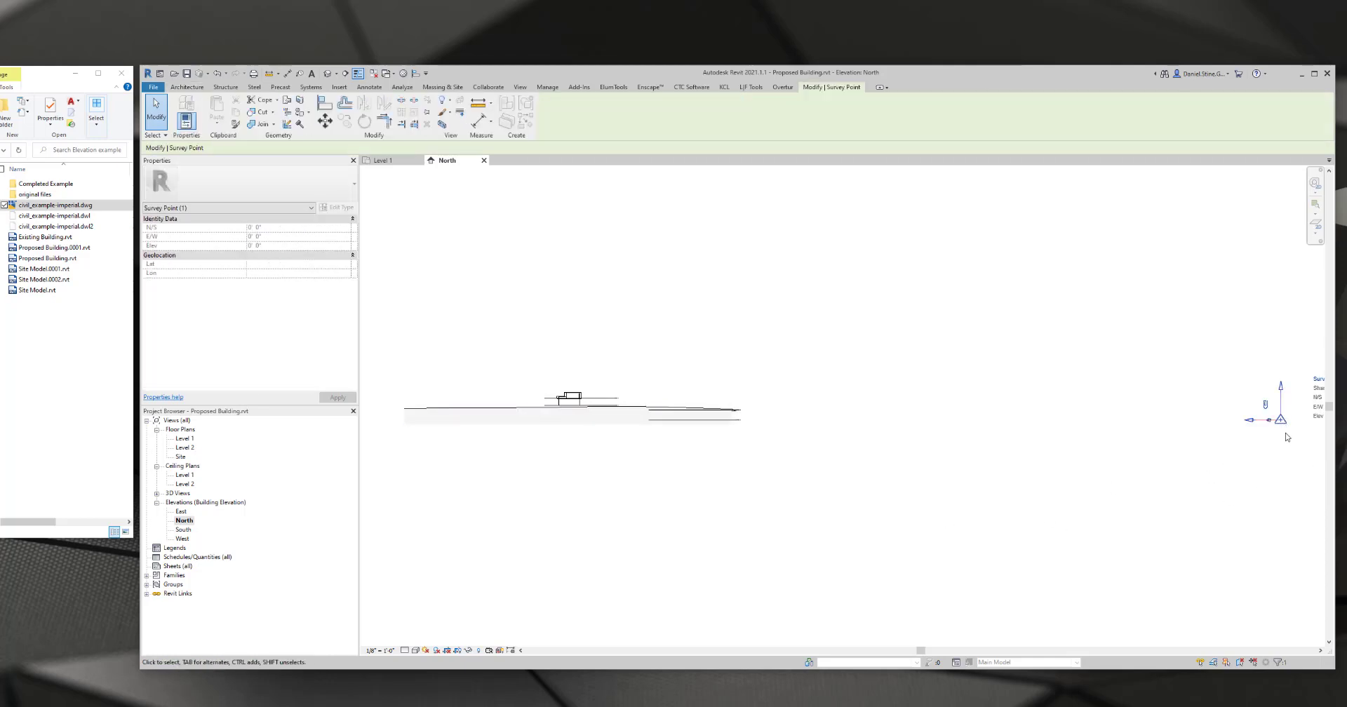
{"action": "key", "text": "Escape"}
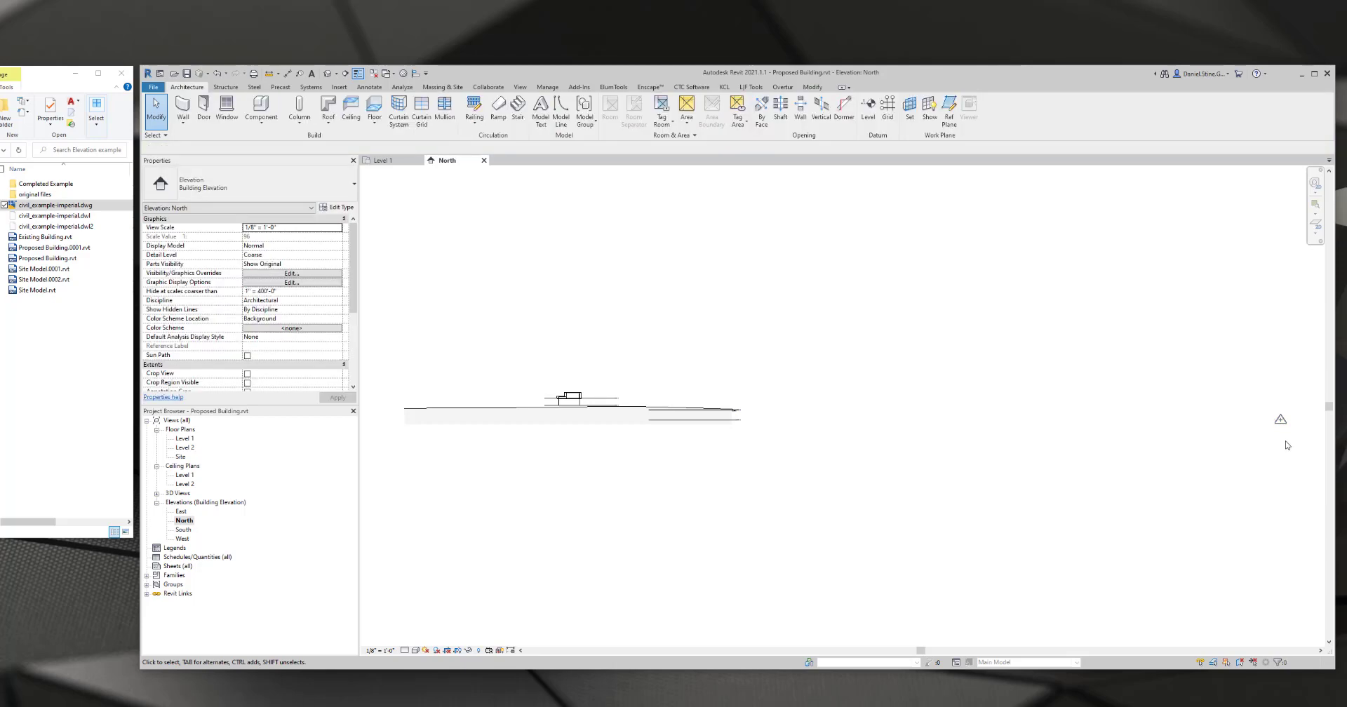
{"action": "scroll", "coordinate": [555, 411], "scroll_direction": "up", "scroll_amount": 5}
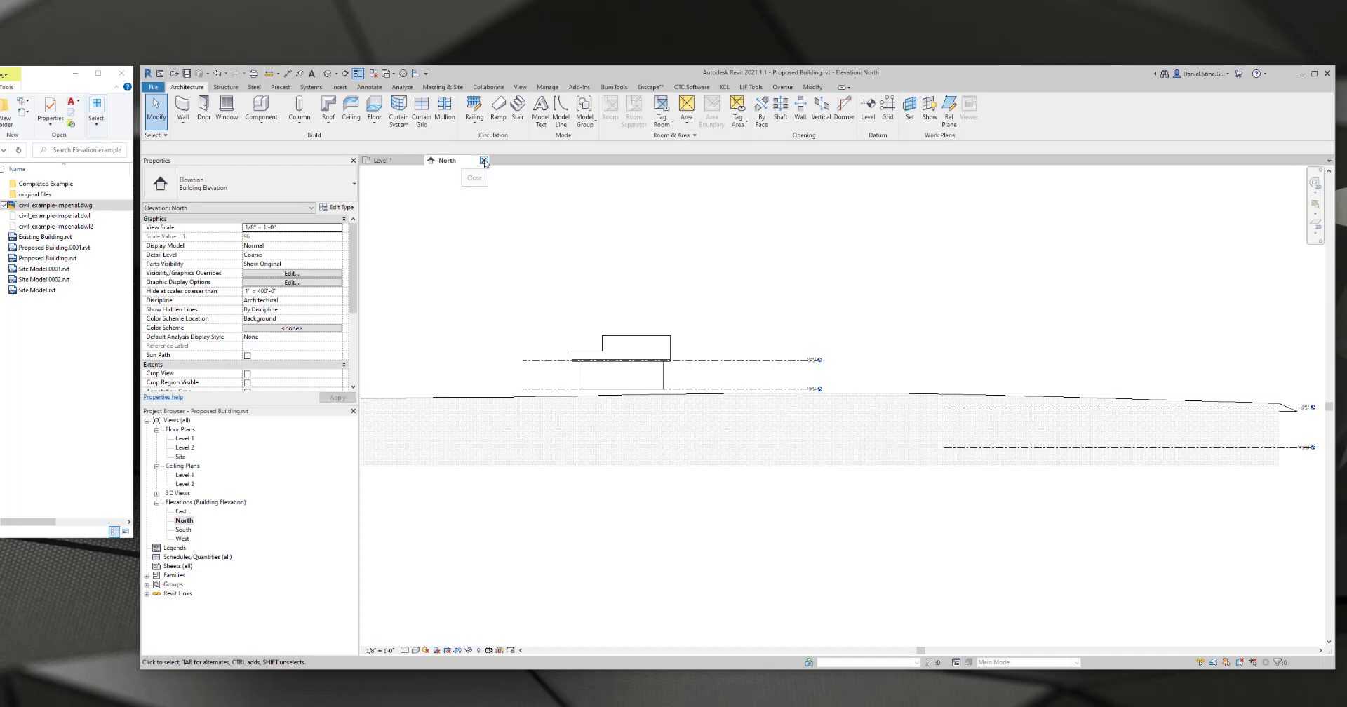
- Close the Proposed Building file with its changes saved and reopen the Site Model
{"action": "left_click", "coordinate": [484, 161]}
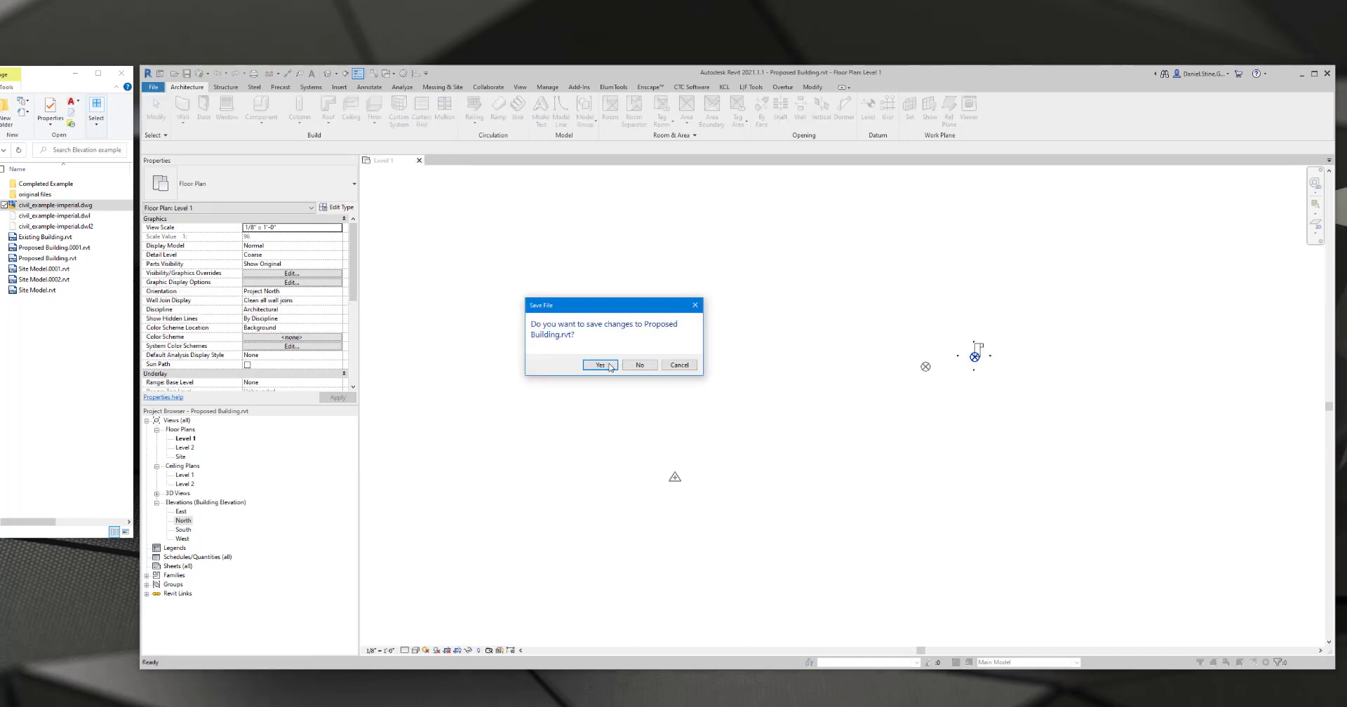
{"action": "left_click", "coordinate": [605, 366]}
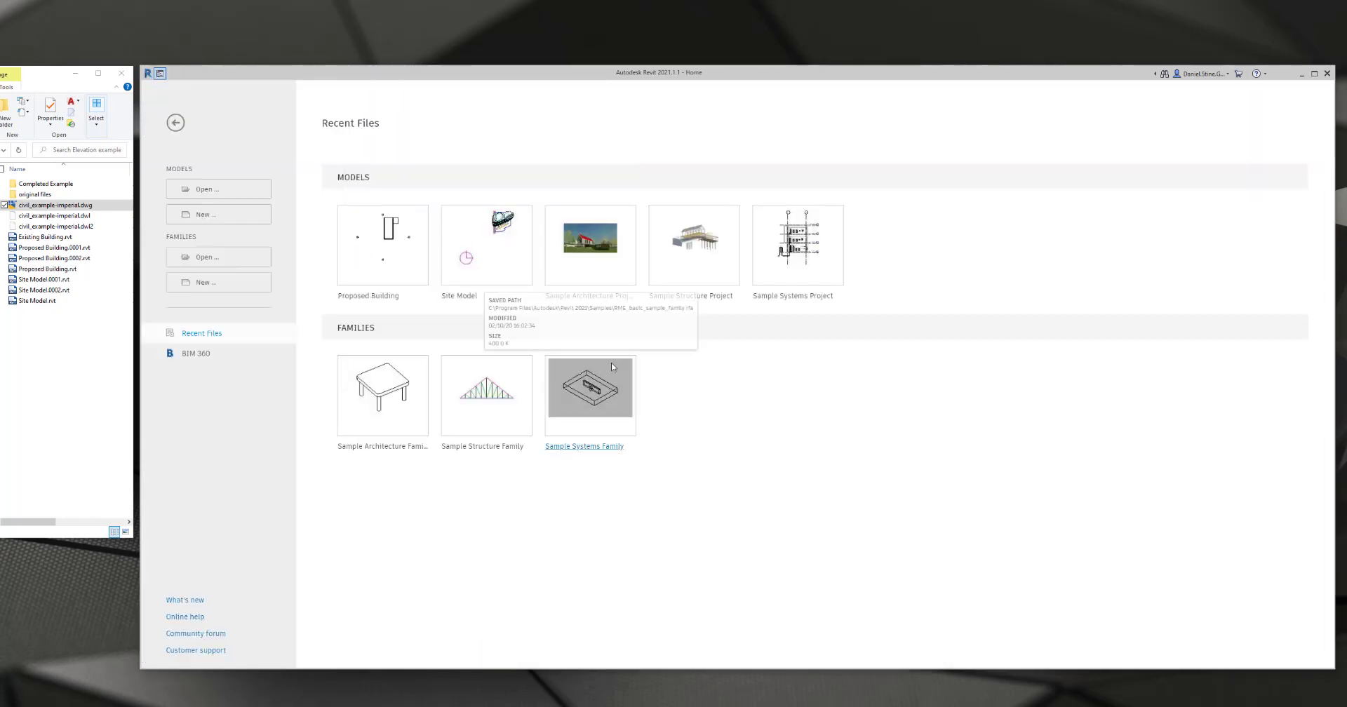
{"action": "left_click", "coordinate": [468, 297]}
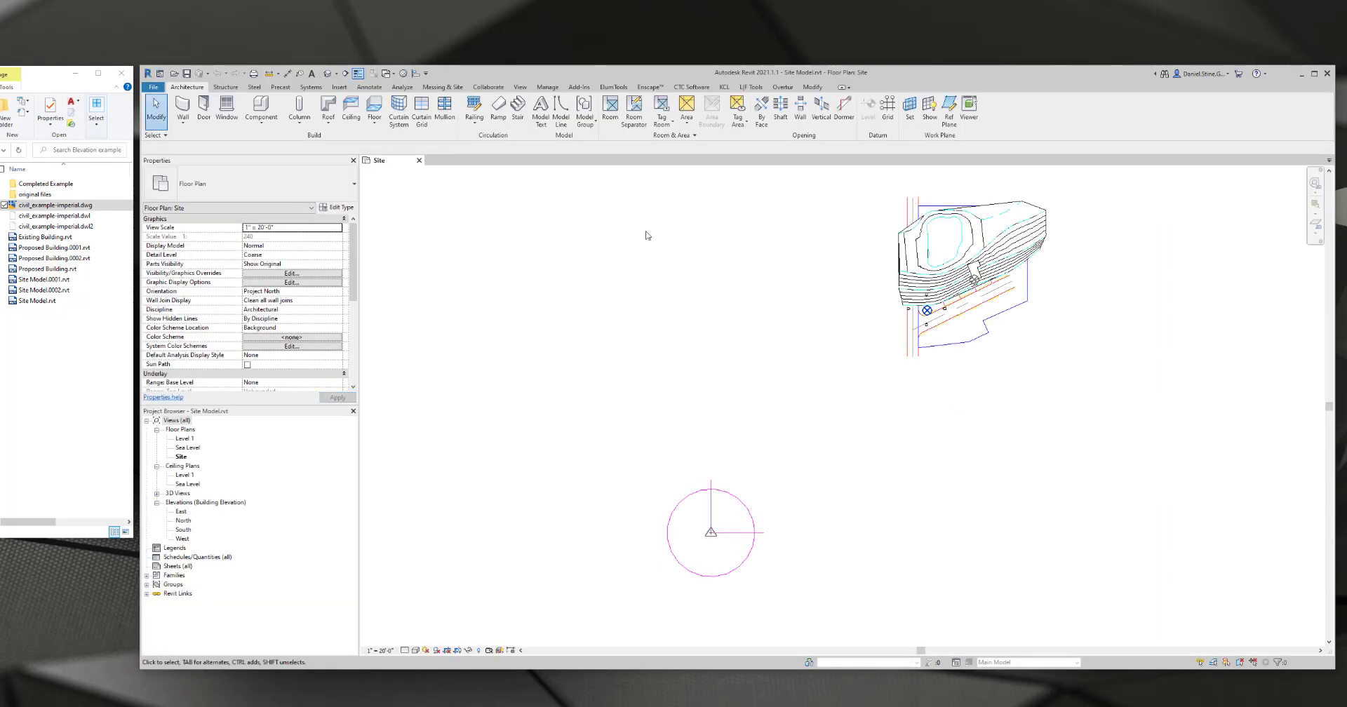
- Inspect the linked Proposed Building's height on the toposurface from several angles in the 3D view
{"action": "left_click", "coordinate": [327, 73]}
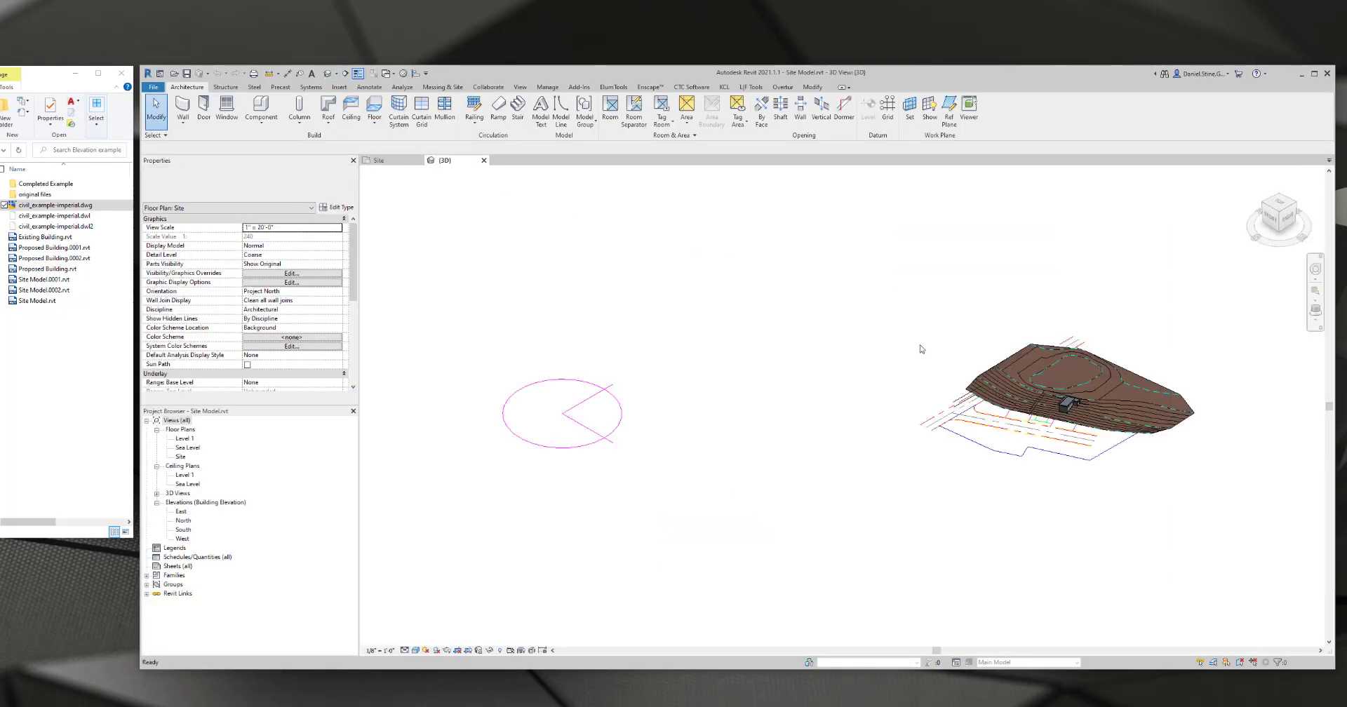
{"action": "scroll", "coordinate": [1060, 404], "scroll_direction": "up", "scroll_amount": 5}
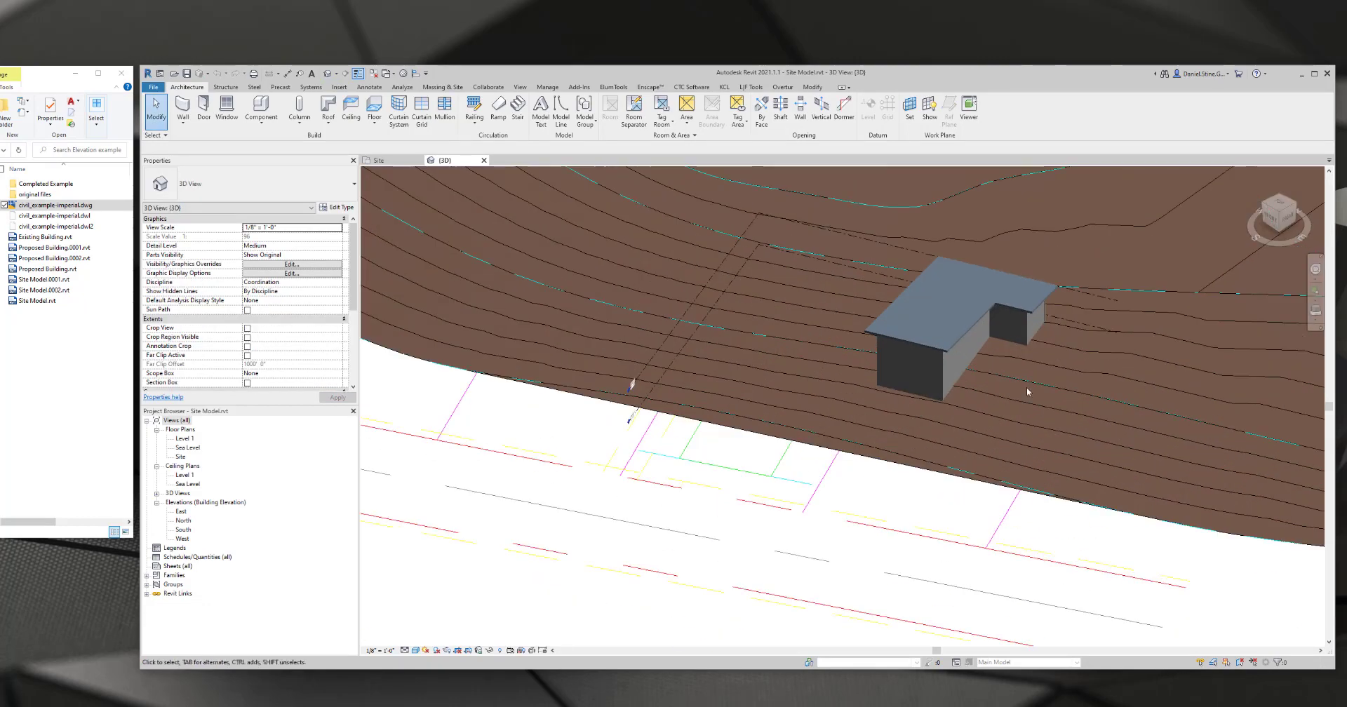
{"action": "left_click", "coordinate": [945, 360]}
{"action": "middle_click_drag", "start_coordinate": [841, 489], "coordinate": [1127, 410], "text": "shift"}
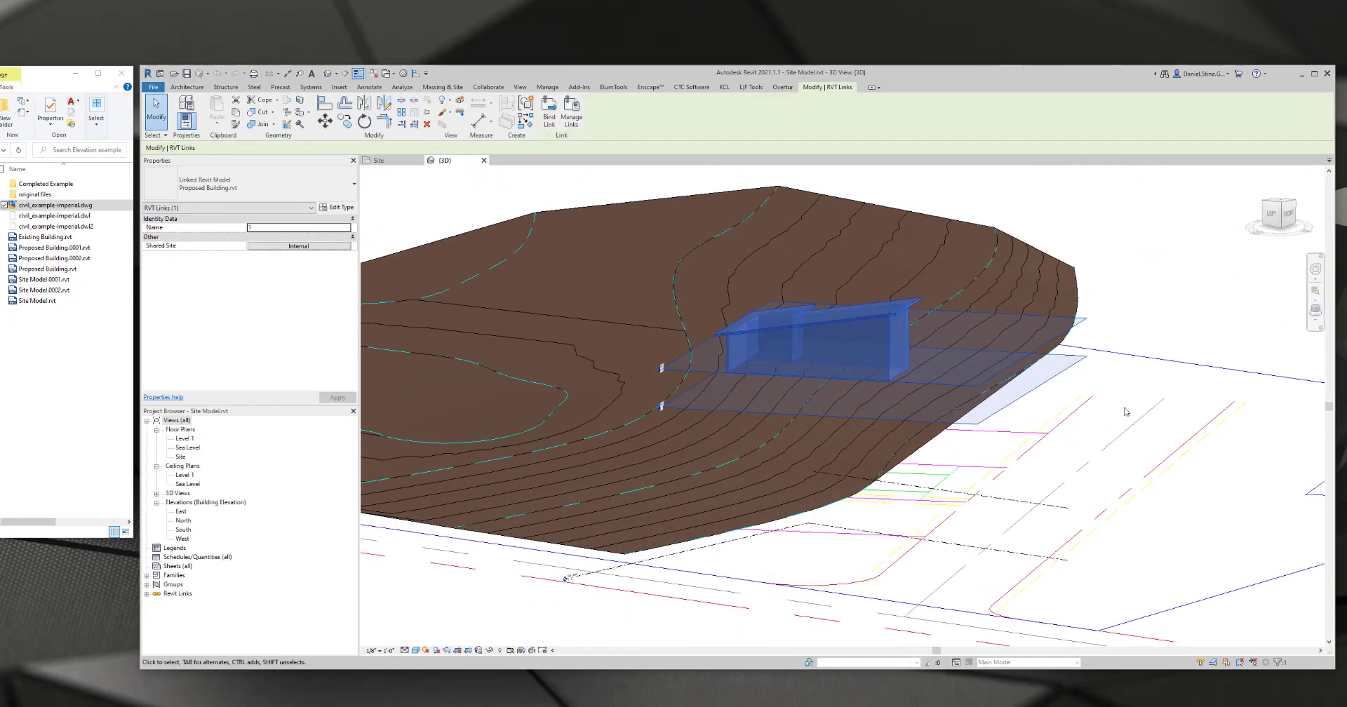
{"action": "left_click", "coordinate": [1122, 409]}
{"action": "middle_click_drag", "start_coordinate": [956, 454], "coordinate": [791, 517], "text": "shift"}
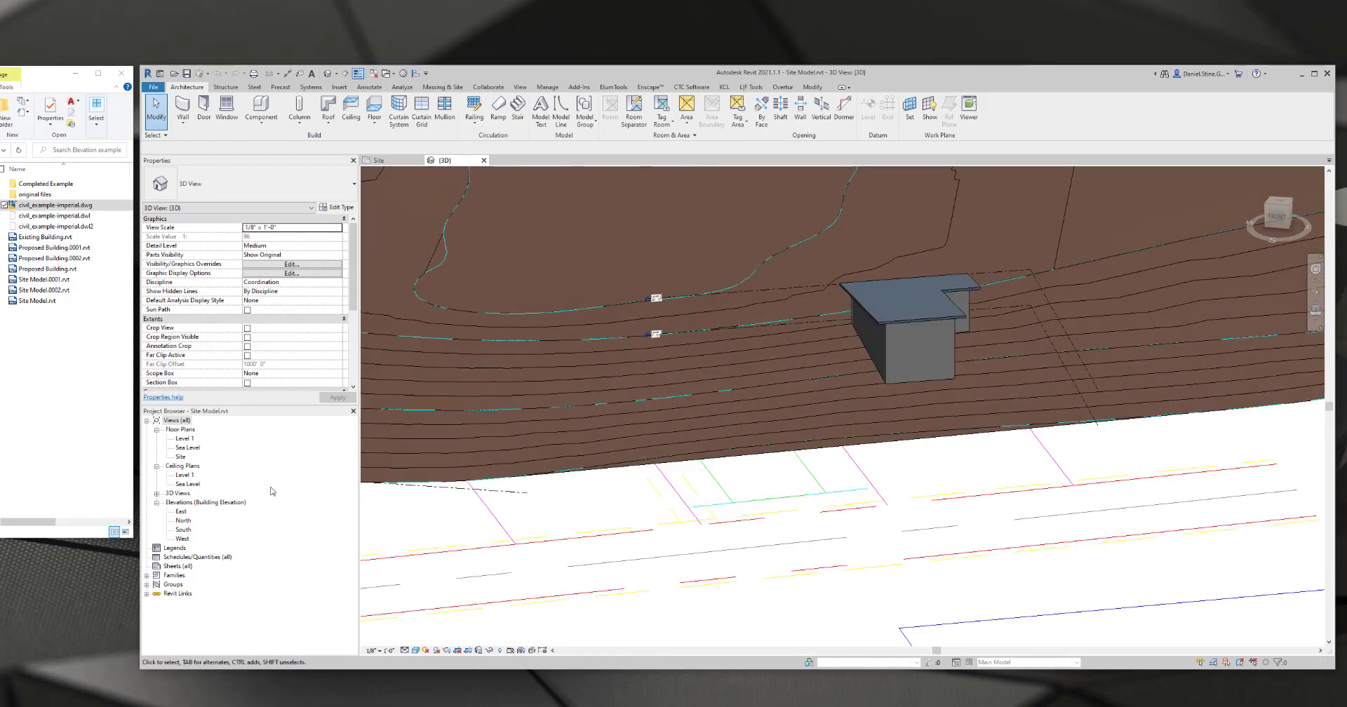
- Open the Site floor plan and check the contour elevation labels beside the proposed building
{"action": "double_click", "coordinate": [180, 457]}
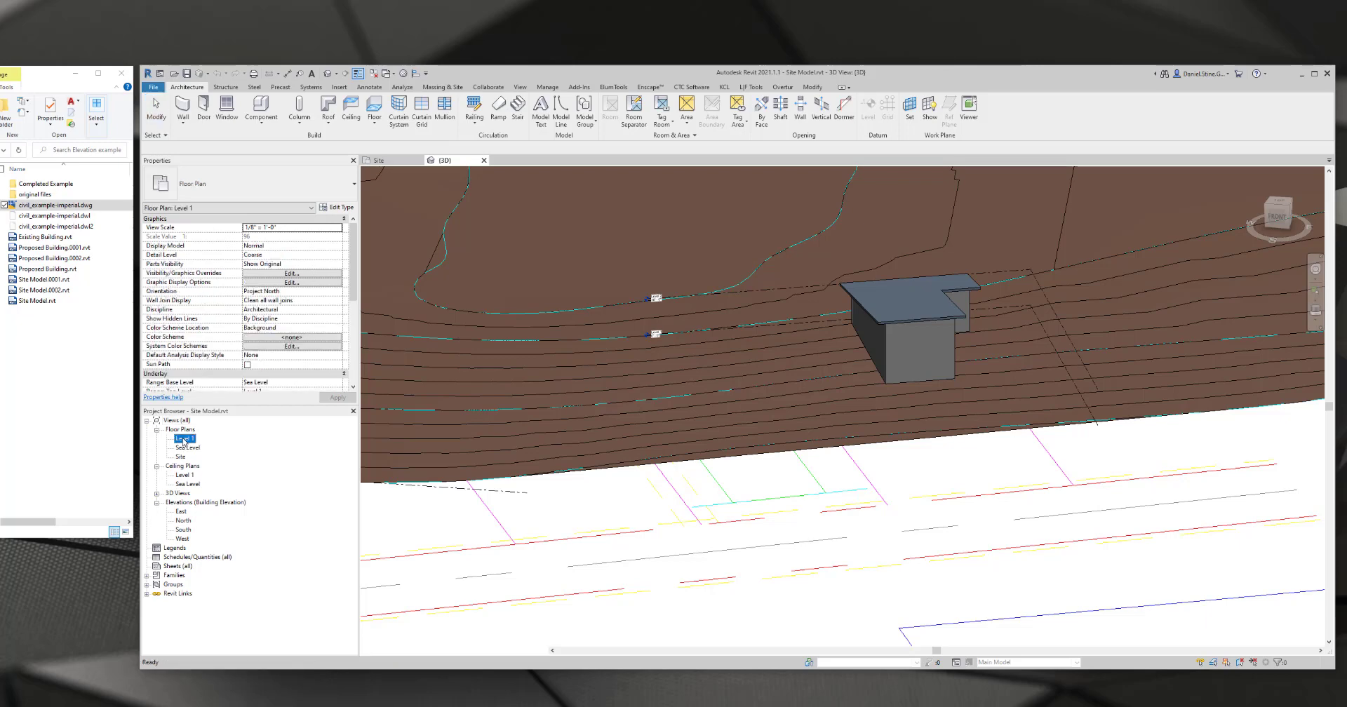
{"action": "scroll", "coordinate": [1028, 274], "scroll_direction": "up", "scroll_amount": 9}
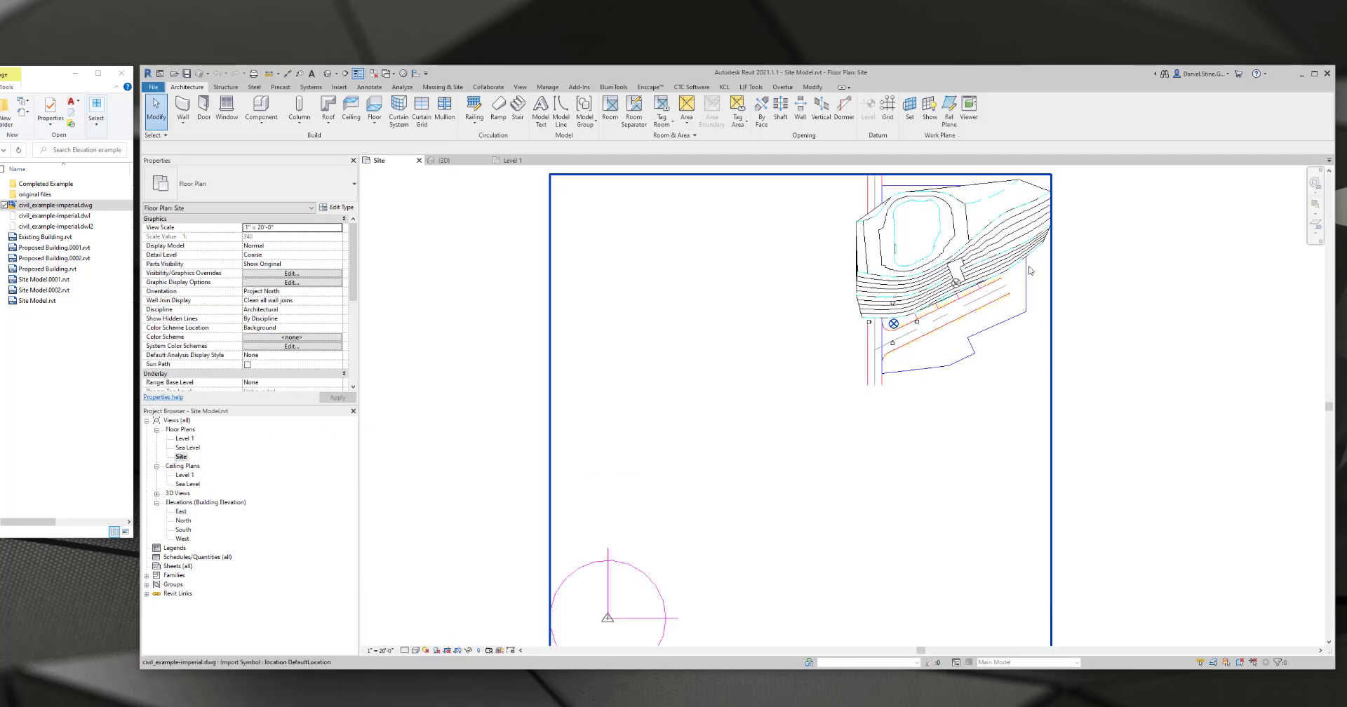
{"action": "middle_click_drag", "start_coordinate": [1066, 382], "coordinate": [1007, 456]}
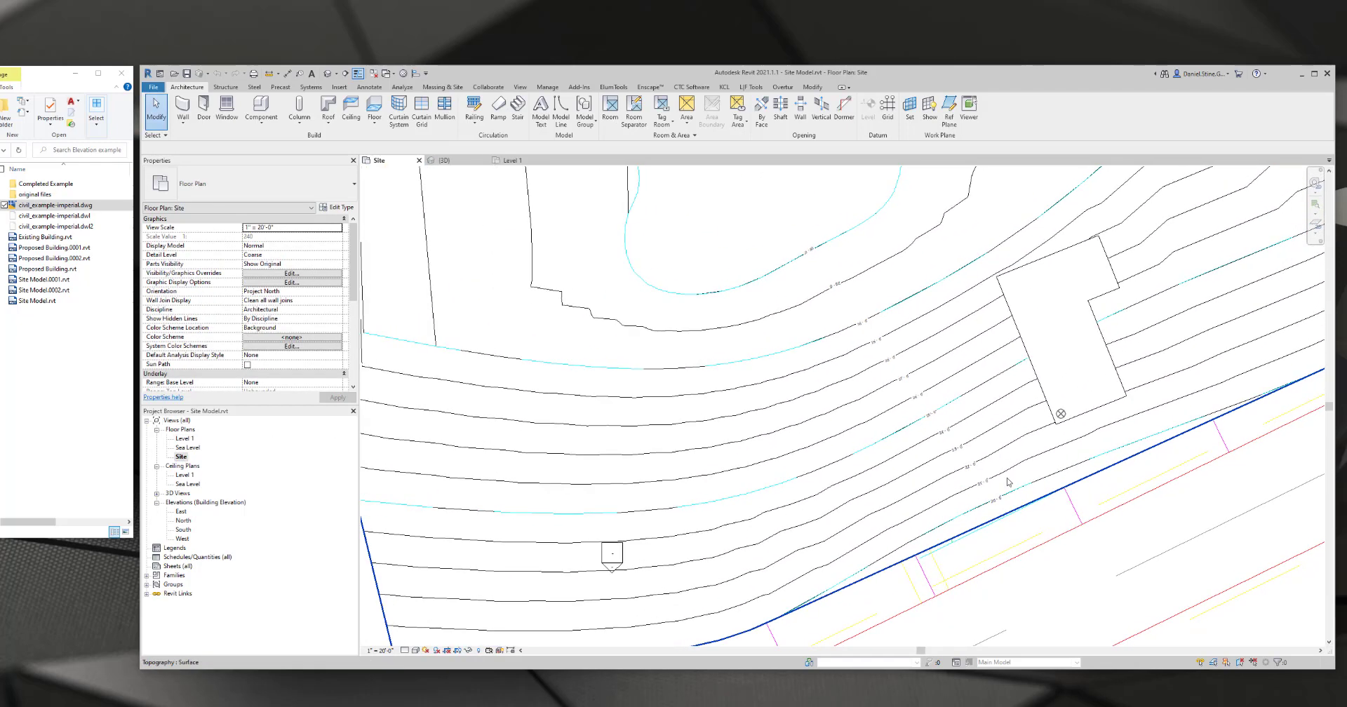
{"action": "scroll", "coordinate": [1001, 502], "scroll_direction": "up", "scroll_amount": 2}
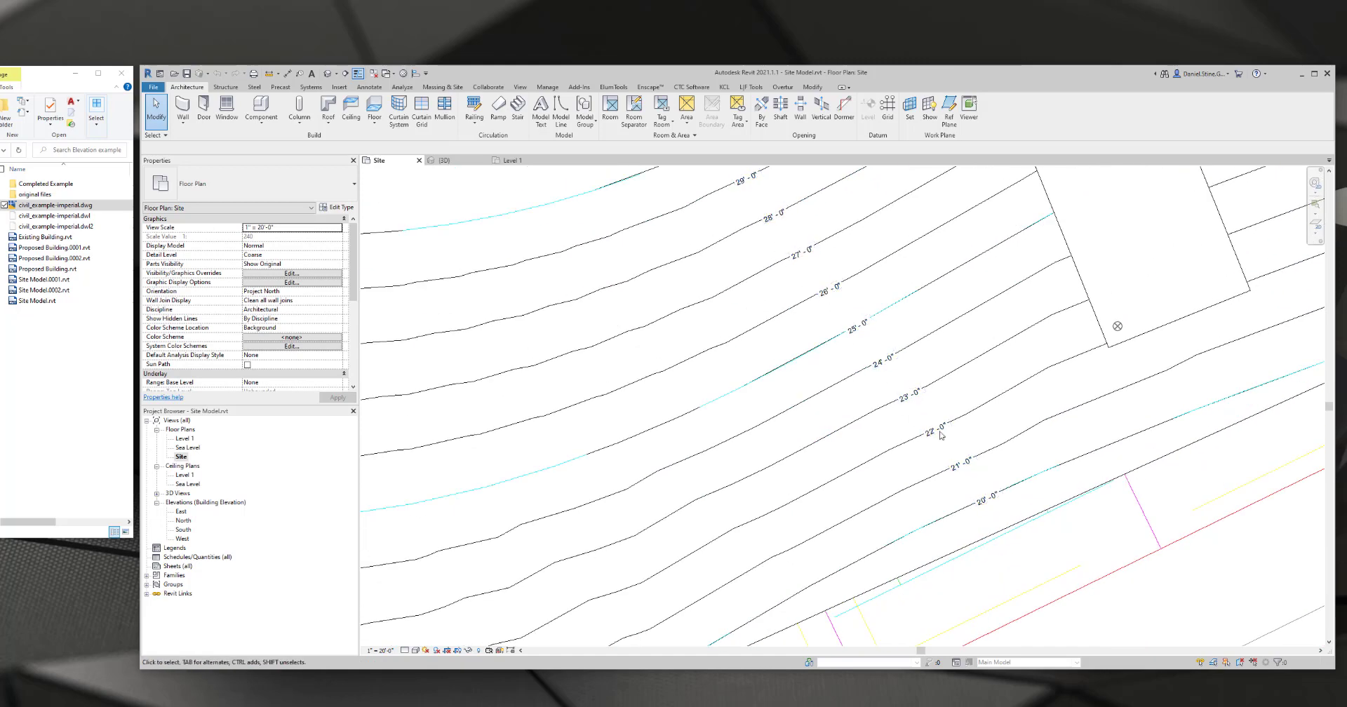
{"action": "scroll", "coordinate": [941, 435], "scroll_direction": "down", "scroll_amount": 5}
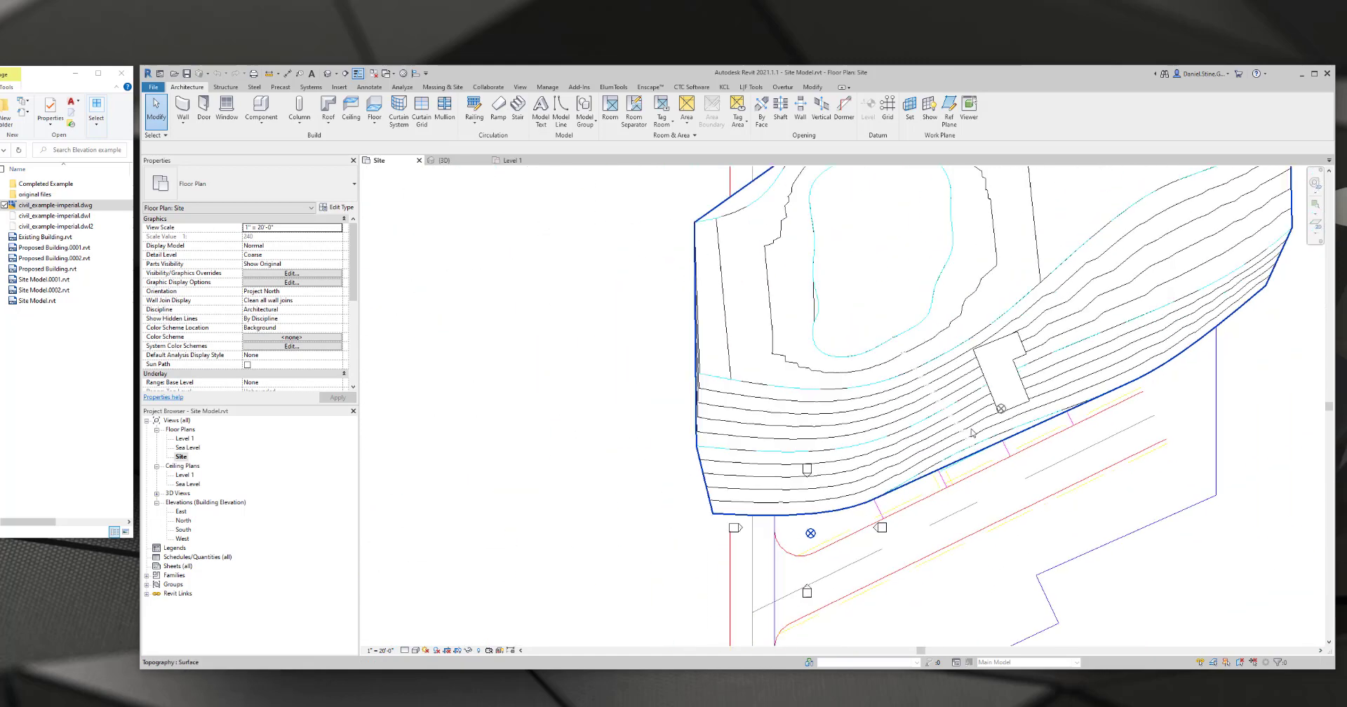
{"action": "scroll", "coordinate": [972, 433], "scroll_direction": "down", "scroll_amount": 1}
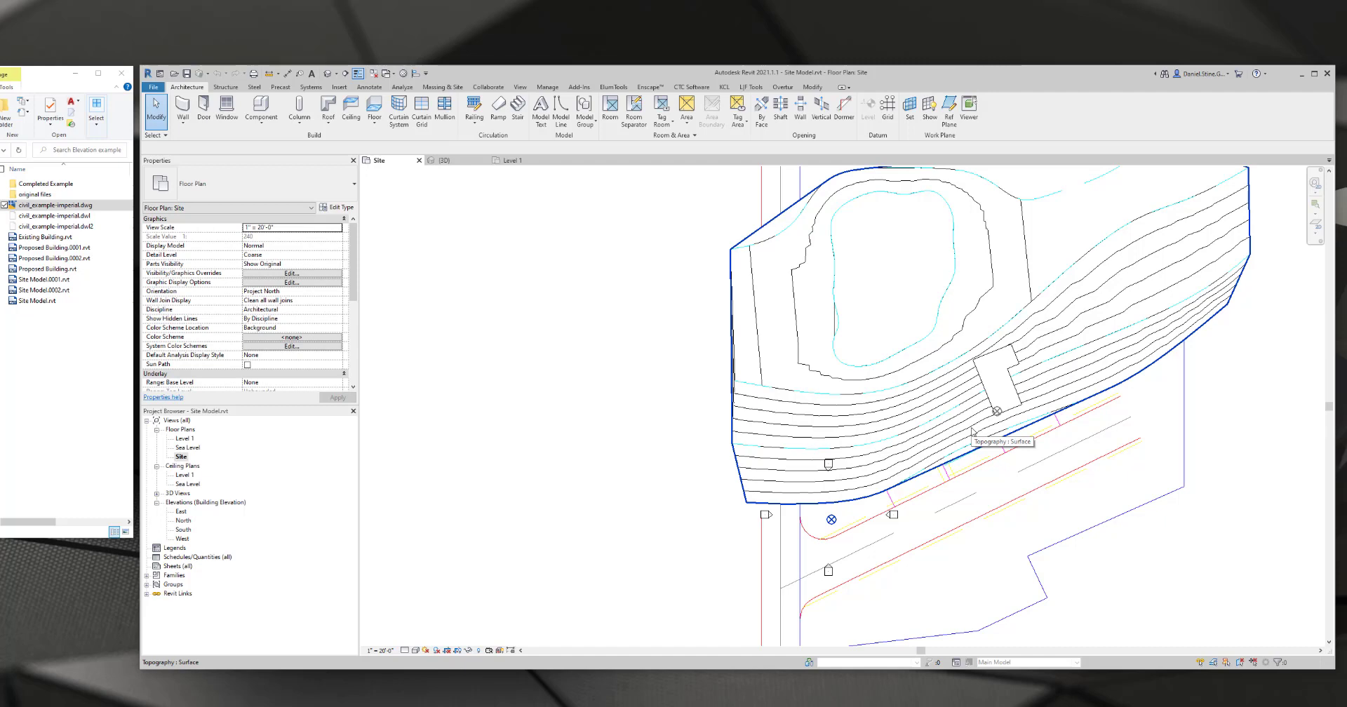